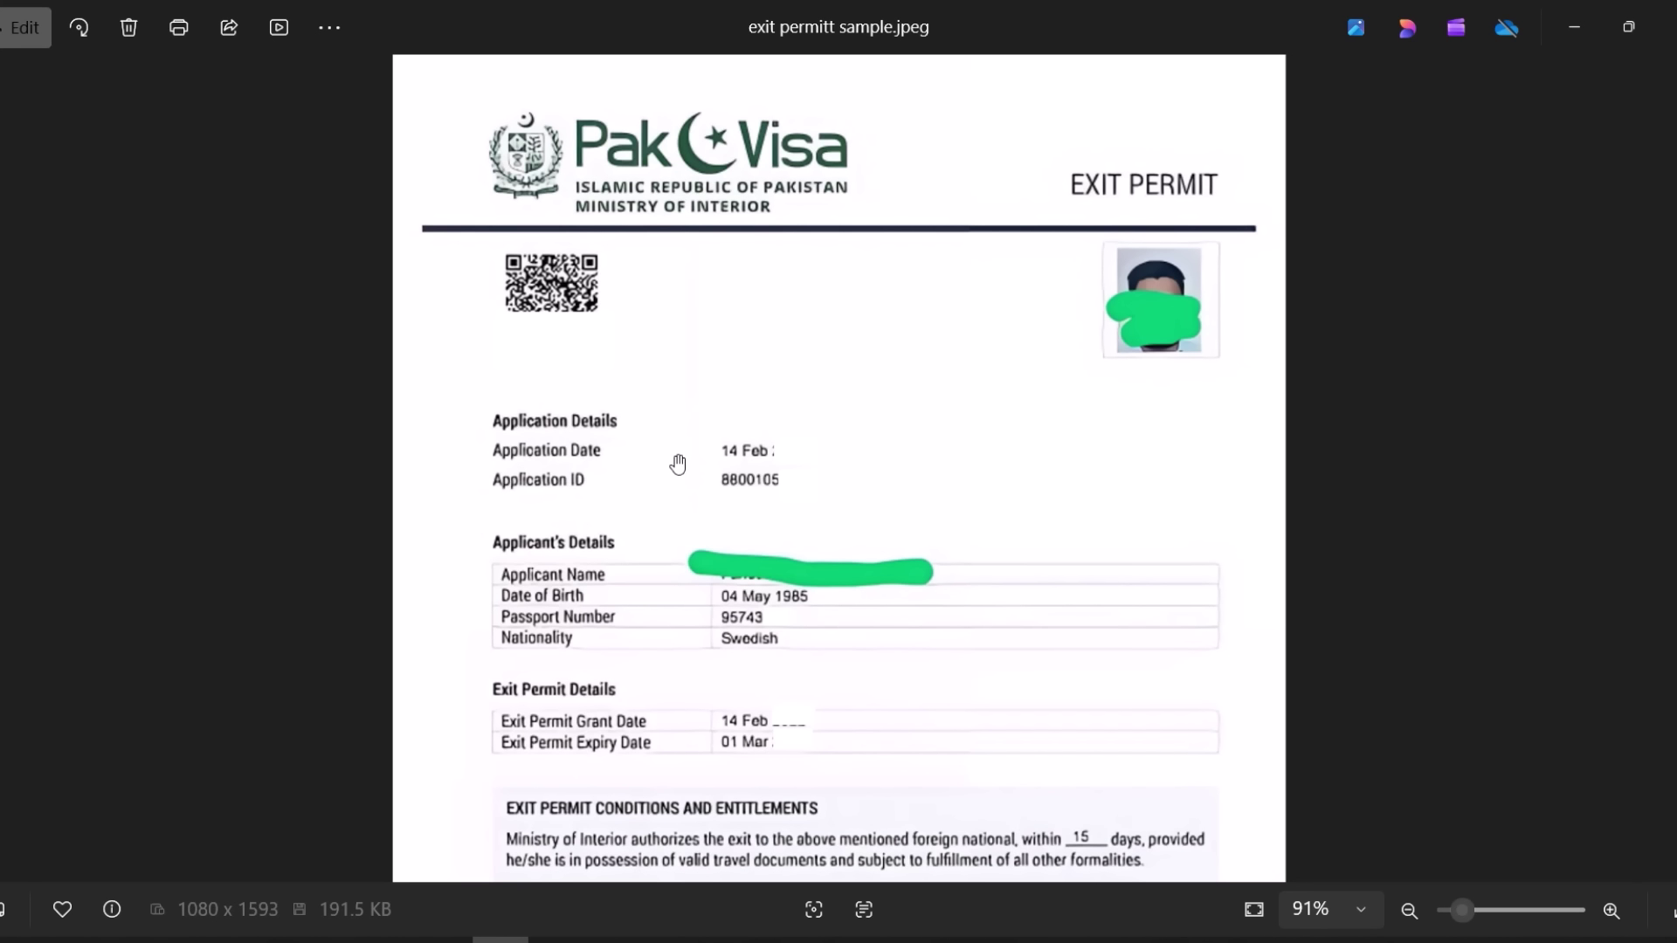
- Zoom and pan over the exit permit sample's details, then return to the 'pak visa login' Google results
scroll(757, 430, "up", 3)
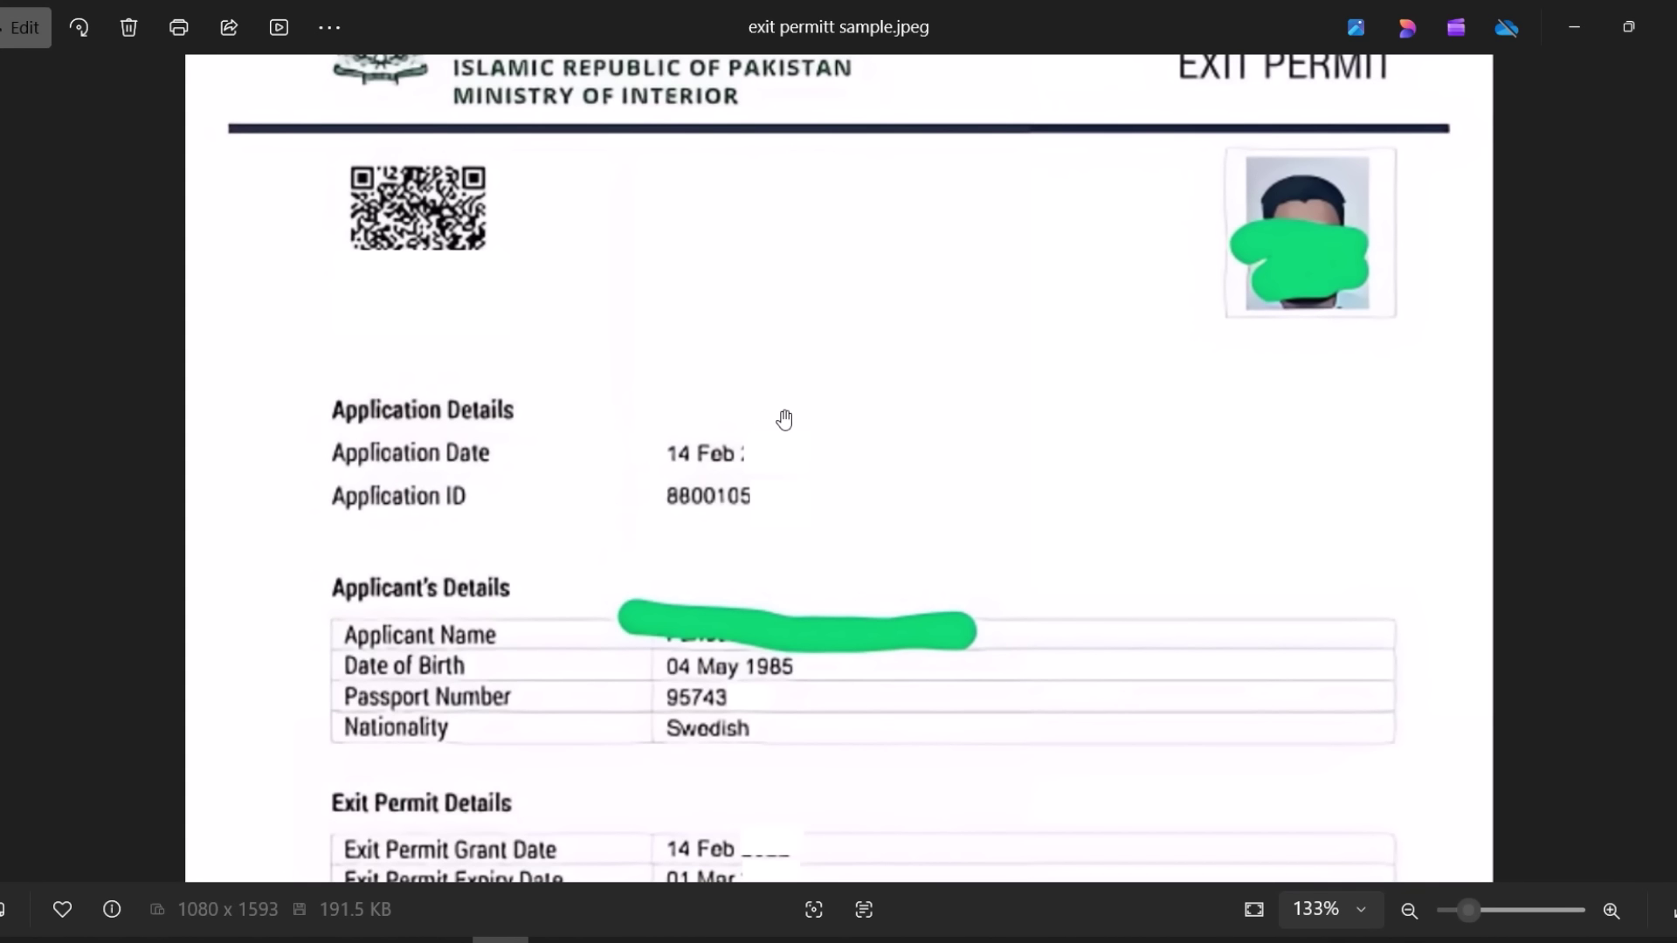
left_click_drag(771, 509, 772, 336)
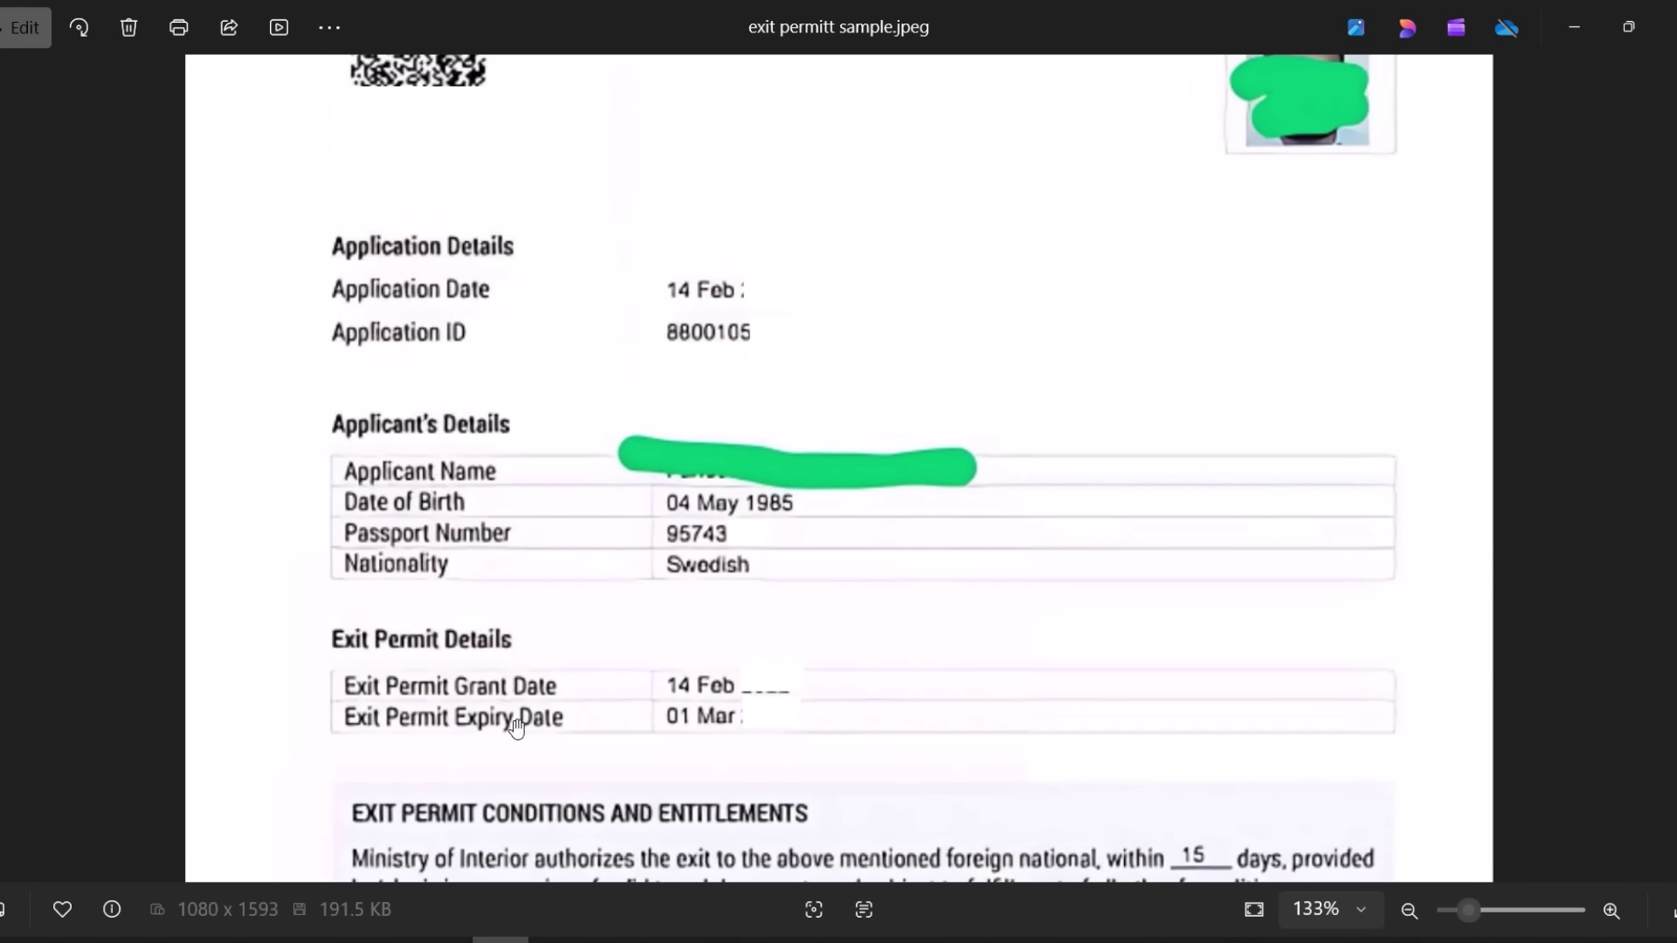
left_click_drag(669, 733, 653, 579)
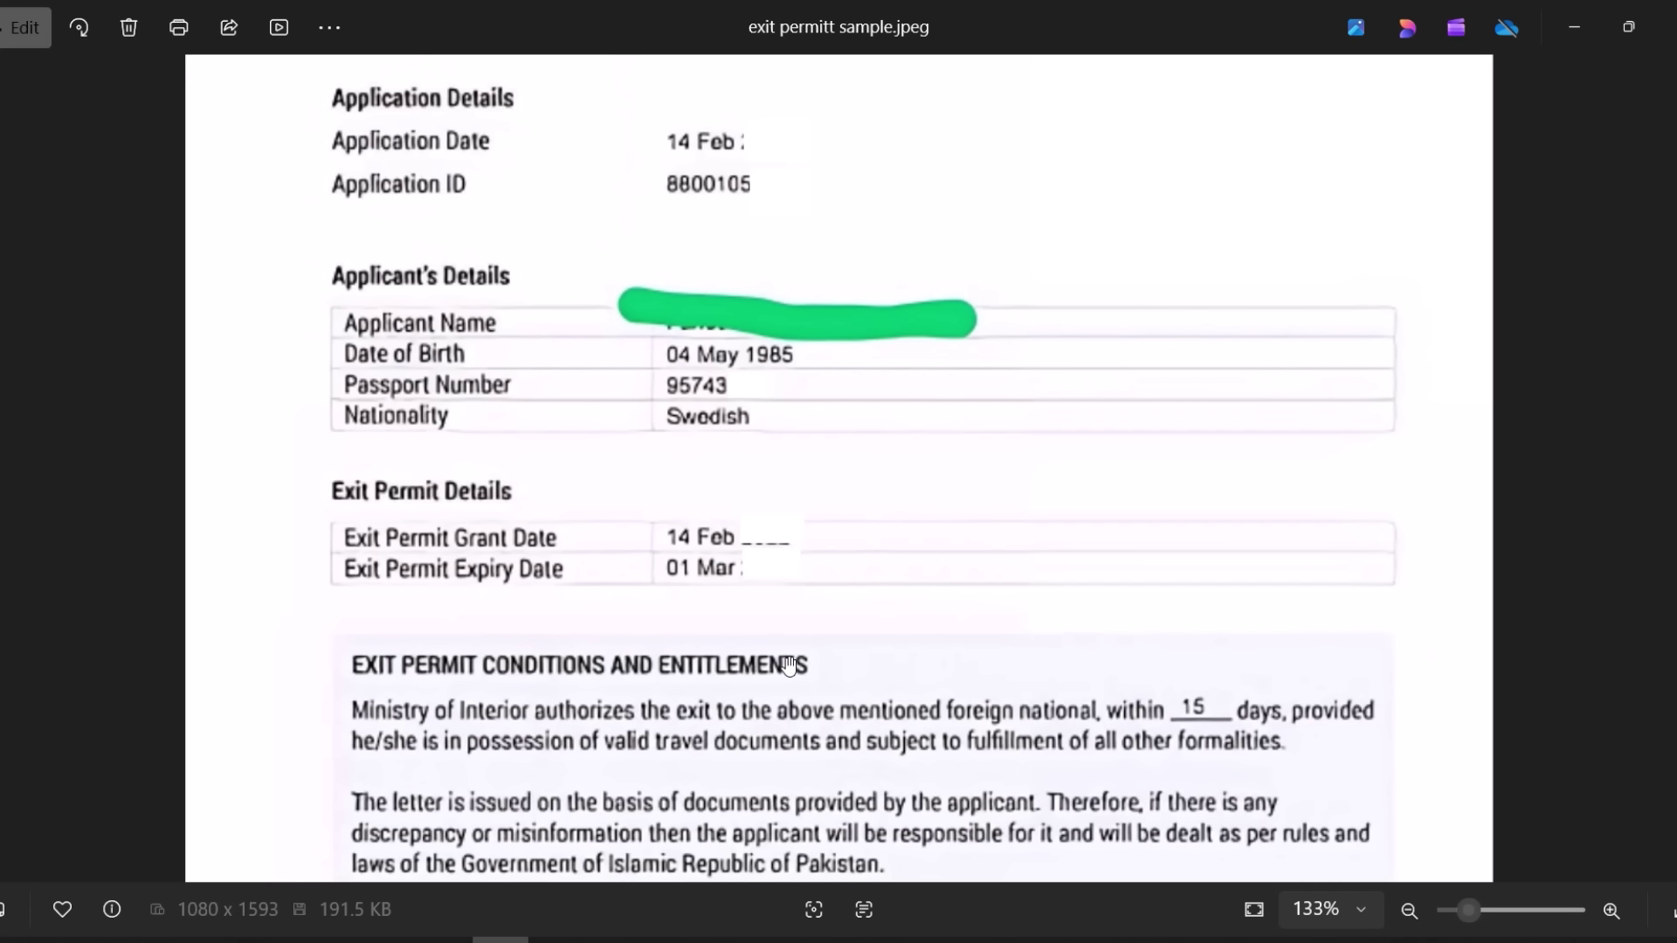
scroll(789, 666, "up", 3)
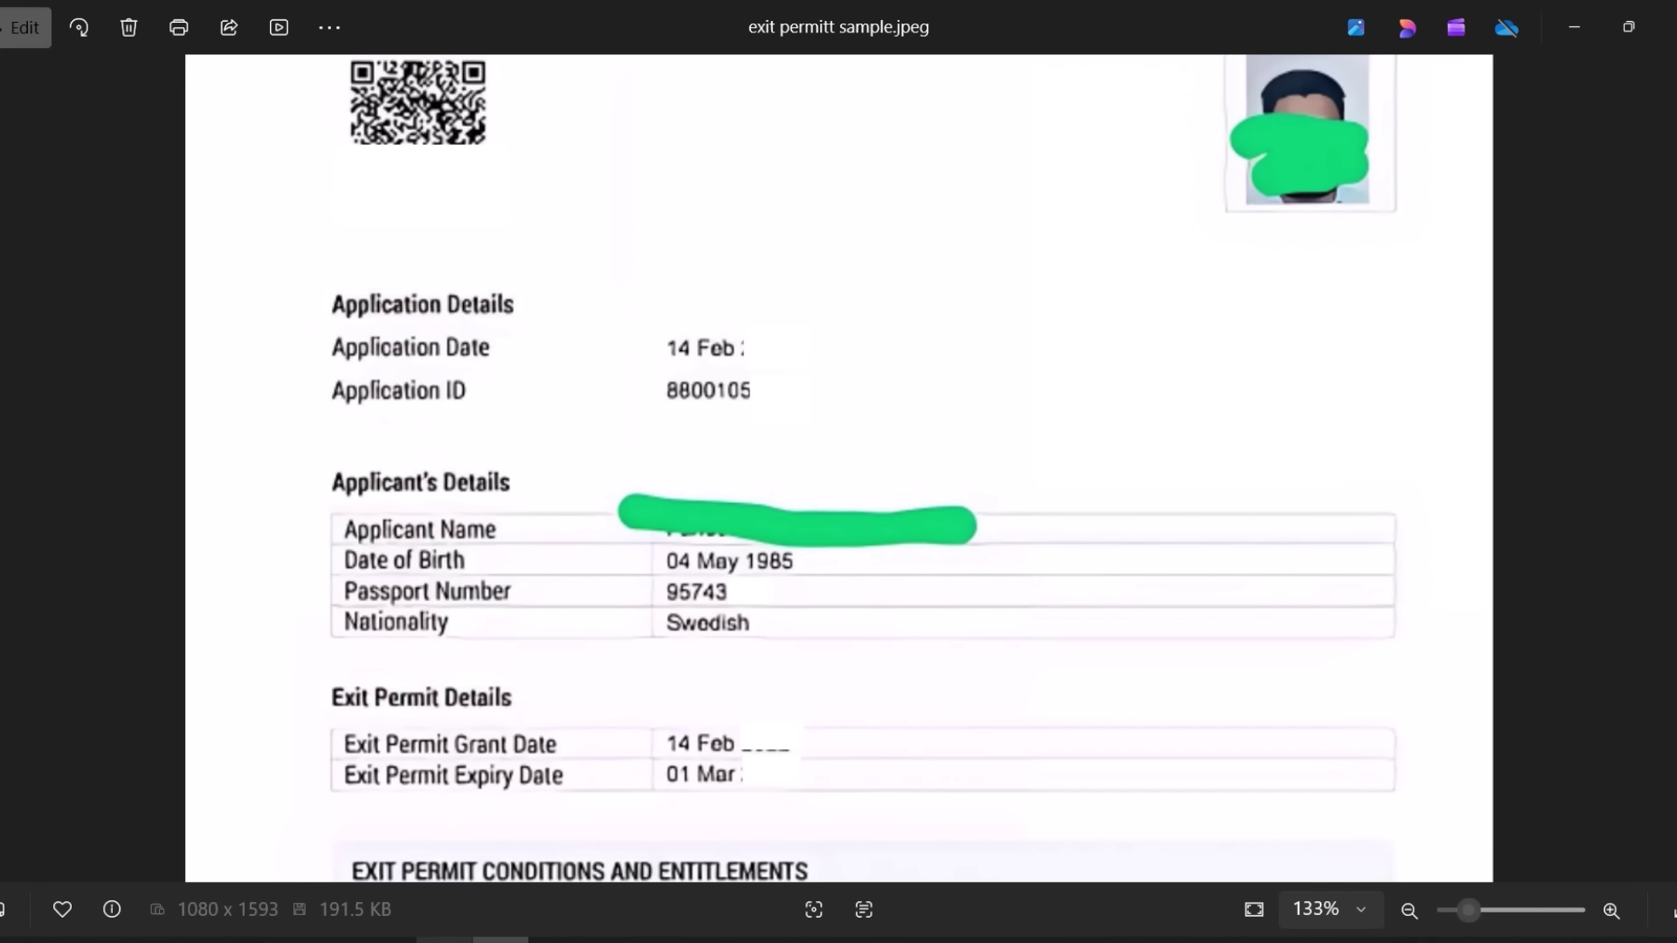
left_click(472, 940)
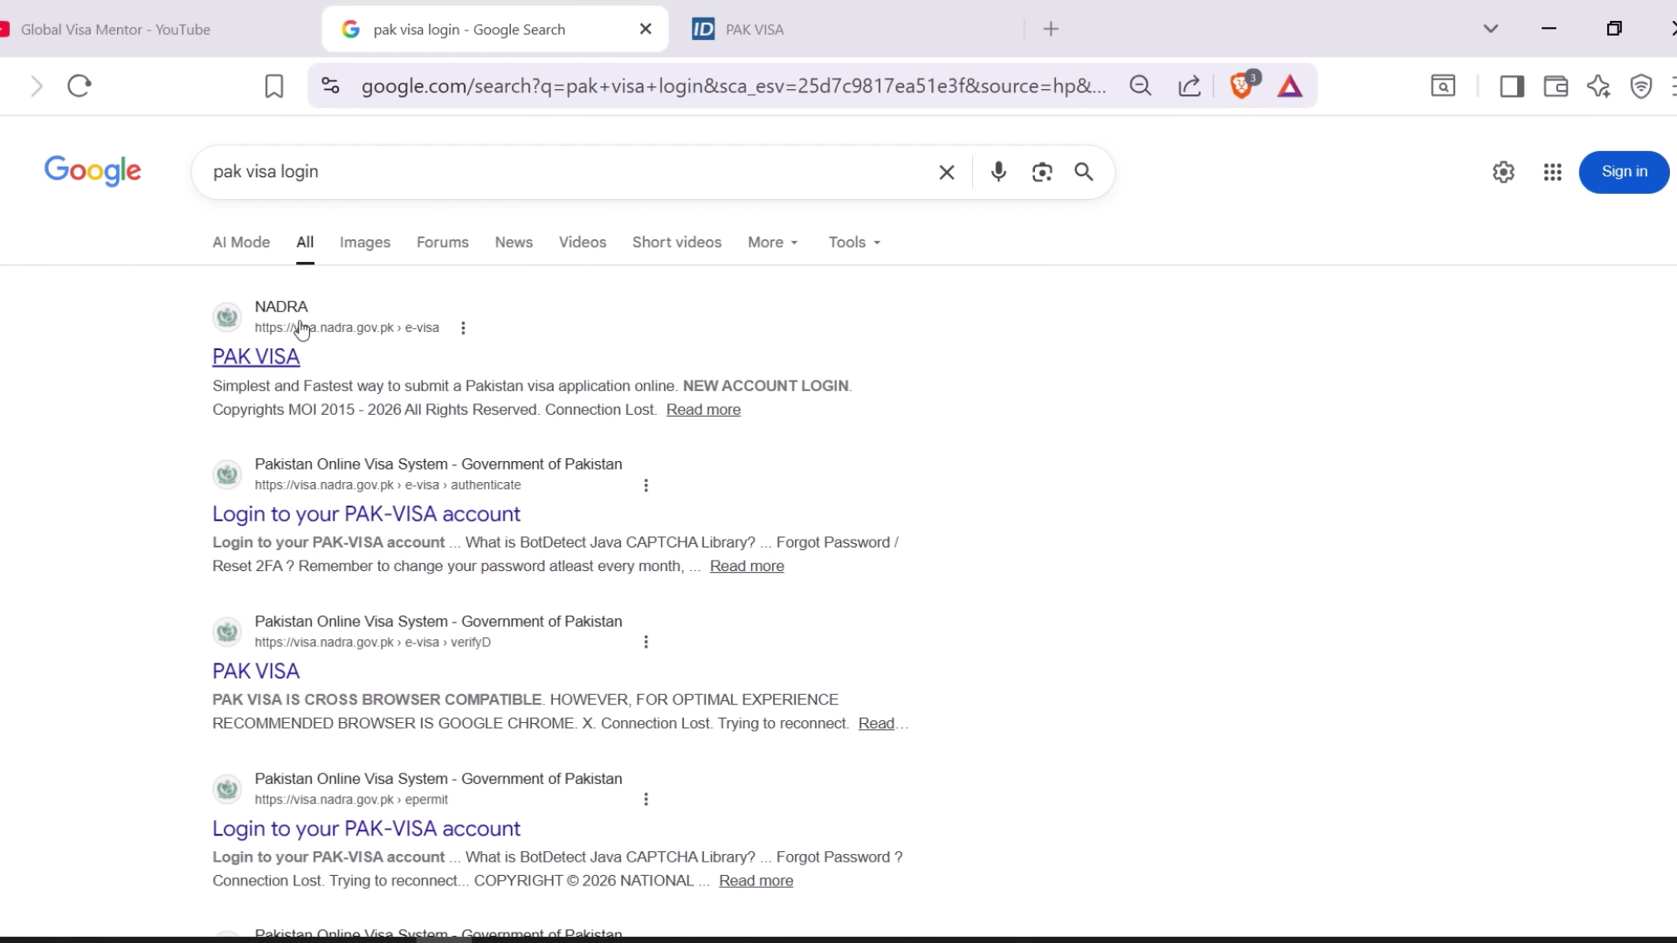
- Open the PAK VISA search result for visa.nadra.gov.pk/e-visa
left_click(273, 360)
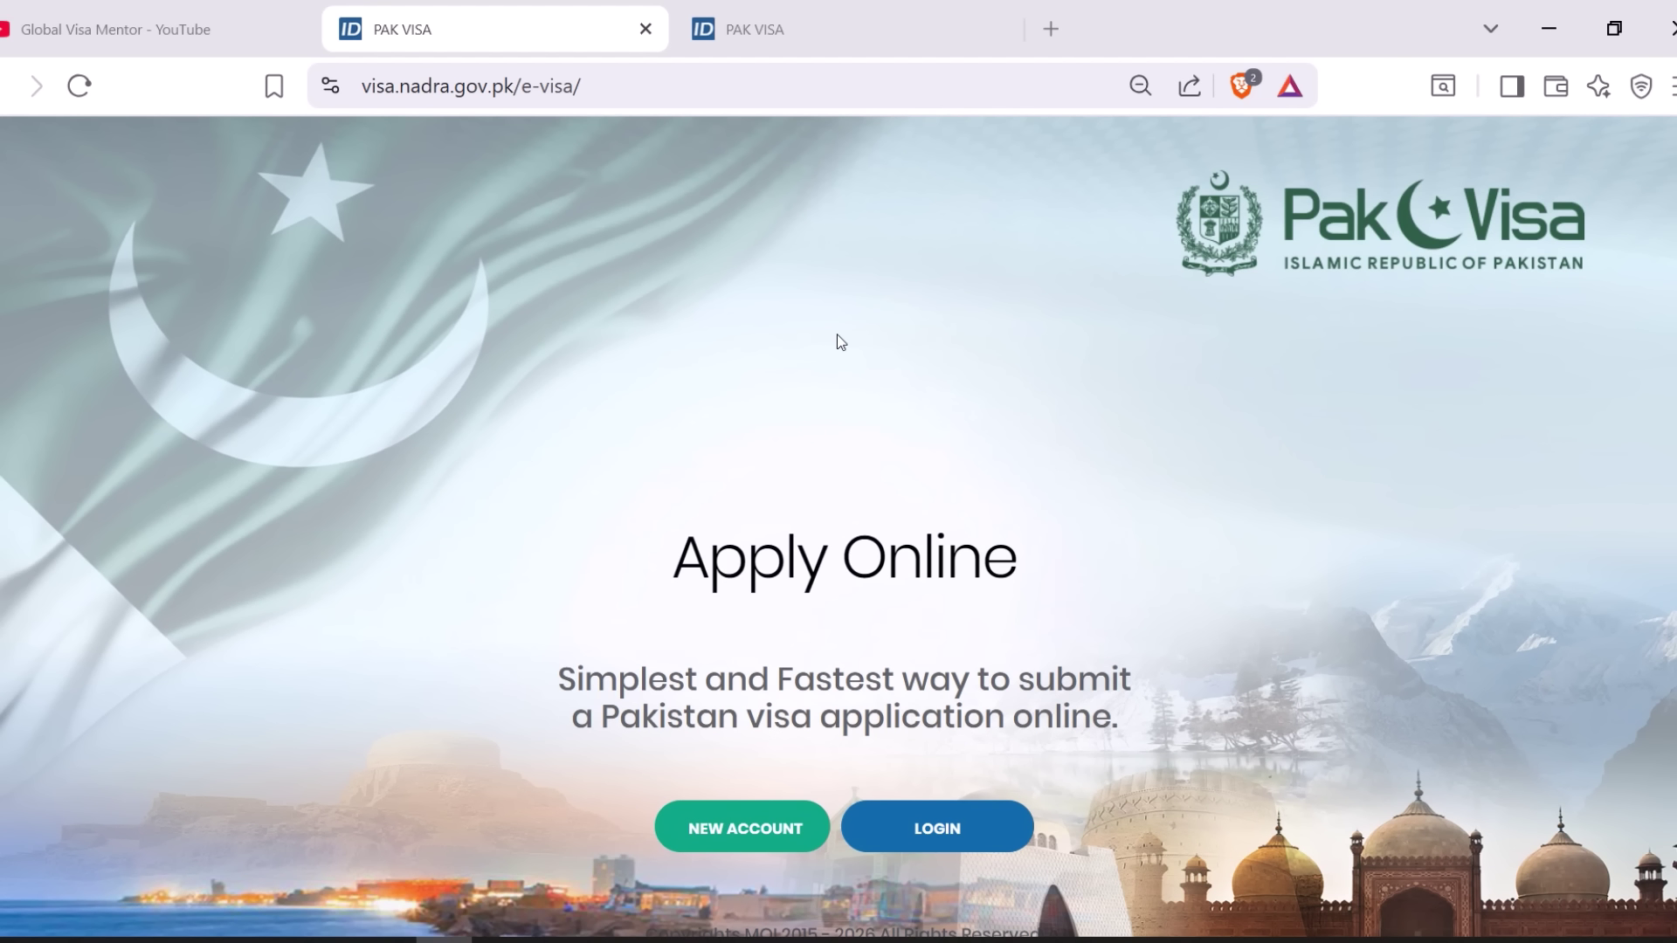
- Scroll the PAK VISA landing page, then switch to the tab showing the Contact Us page
scroll(838, 341, "down", 1)
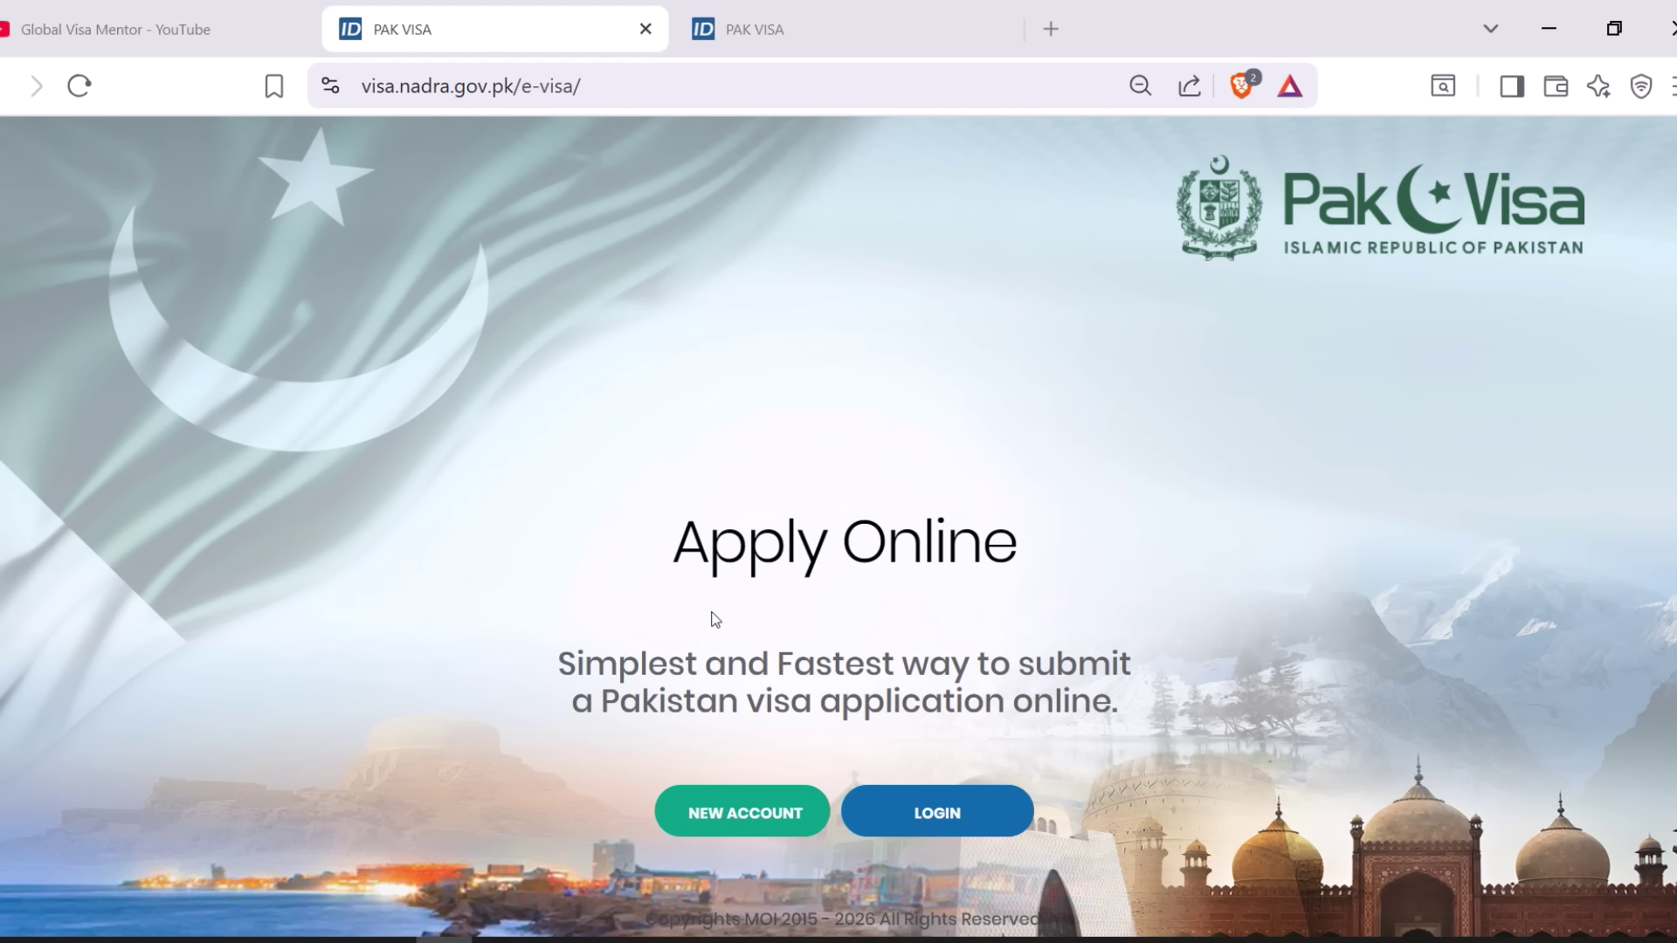
left_click(782, 29)
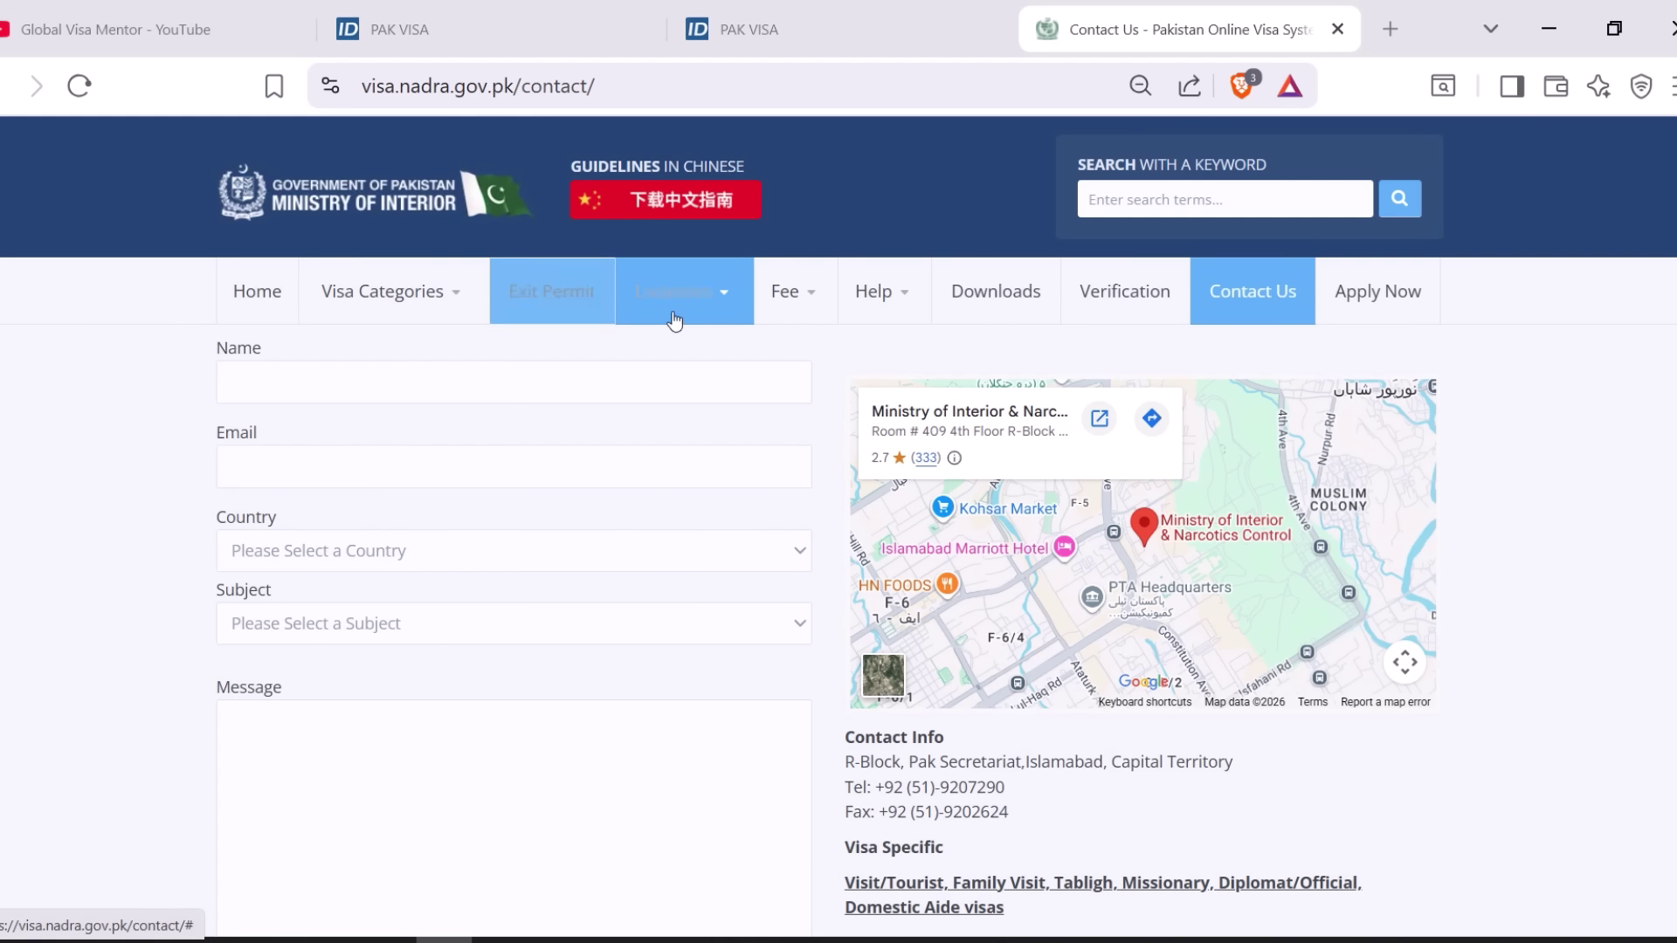
- Go to the Exit Permit Fee Calculation page from the Fee menu
mouse_move(795, 306)
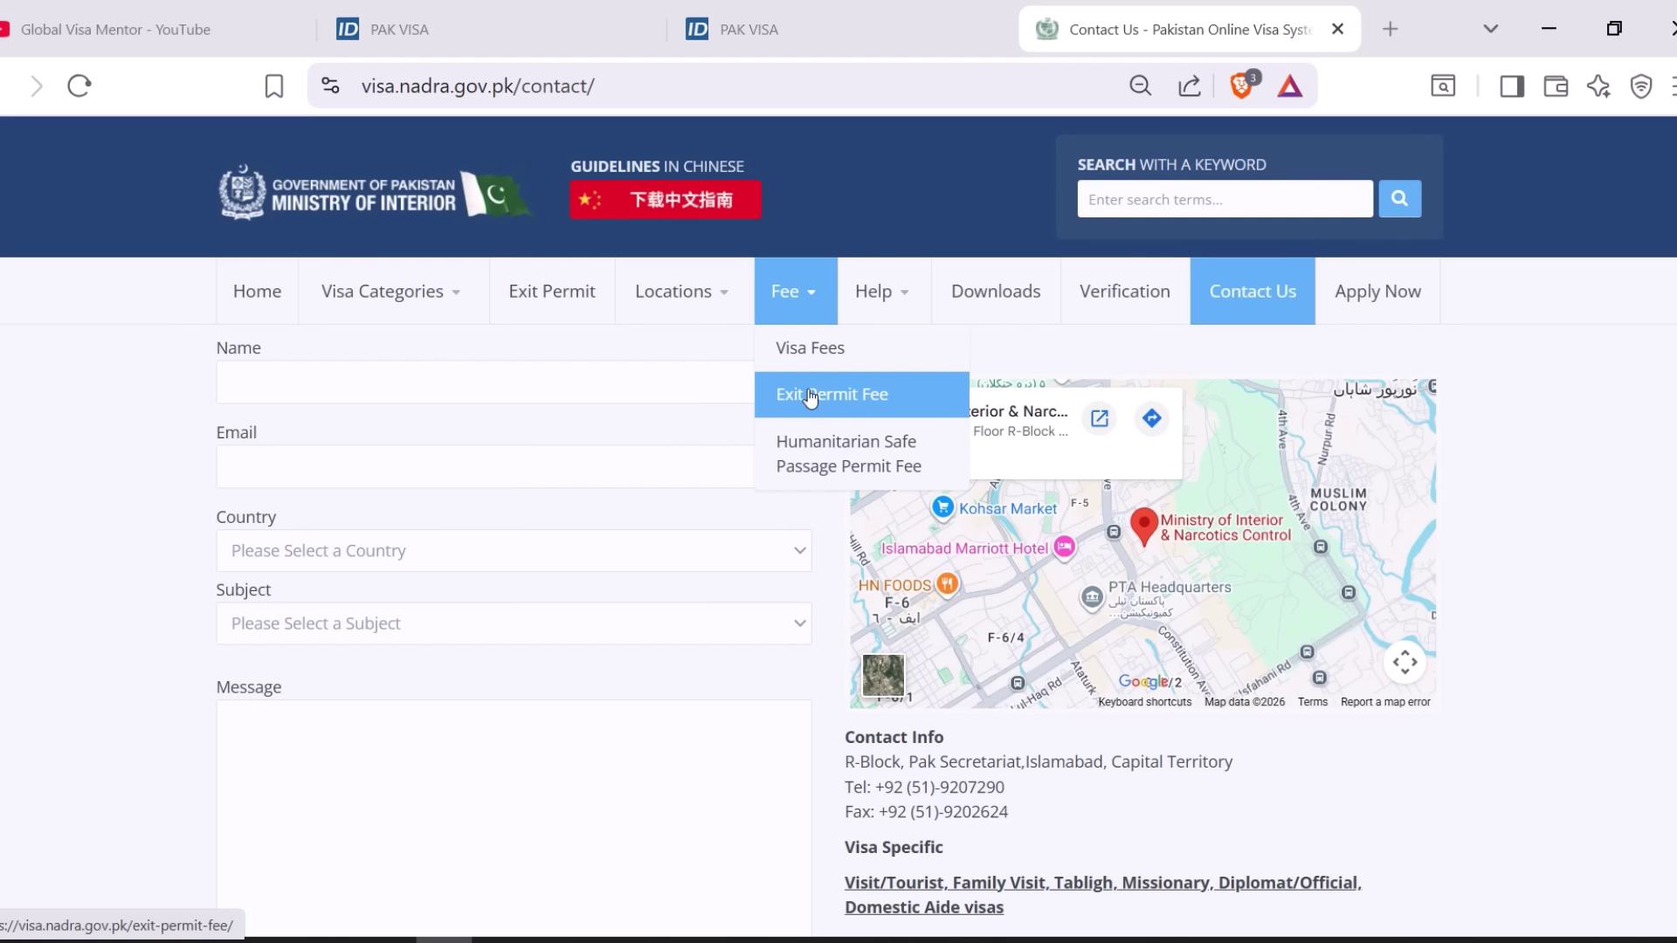
left_click(847, 398)
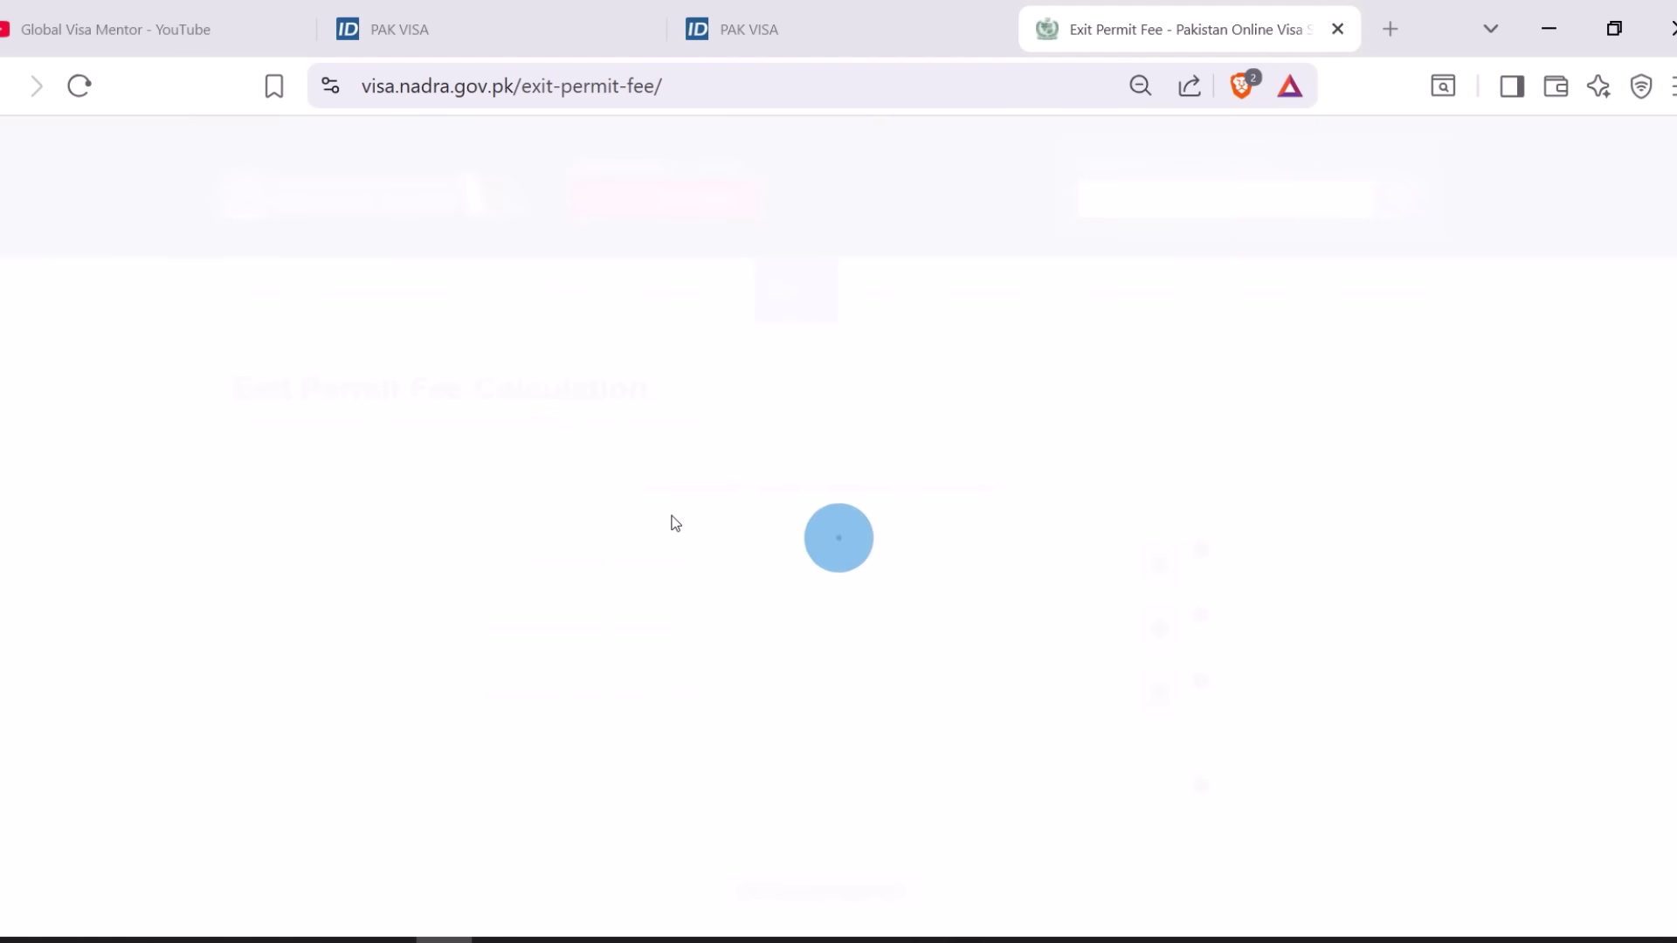
scroll(644, 467, "down", 2)
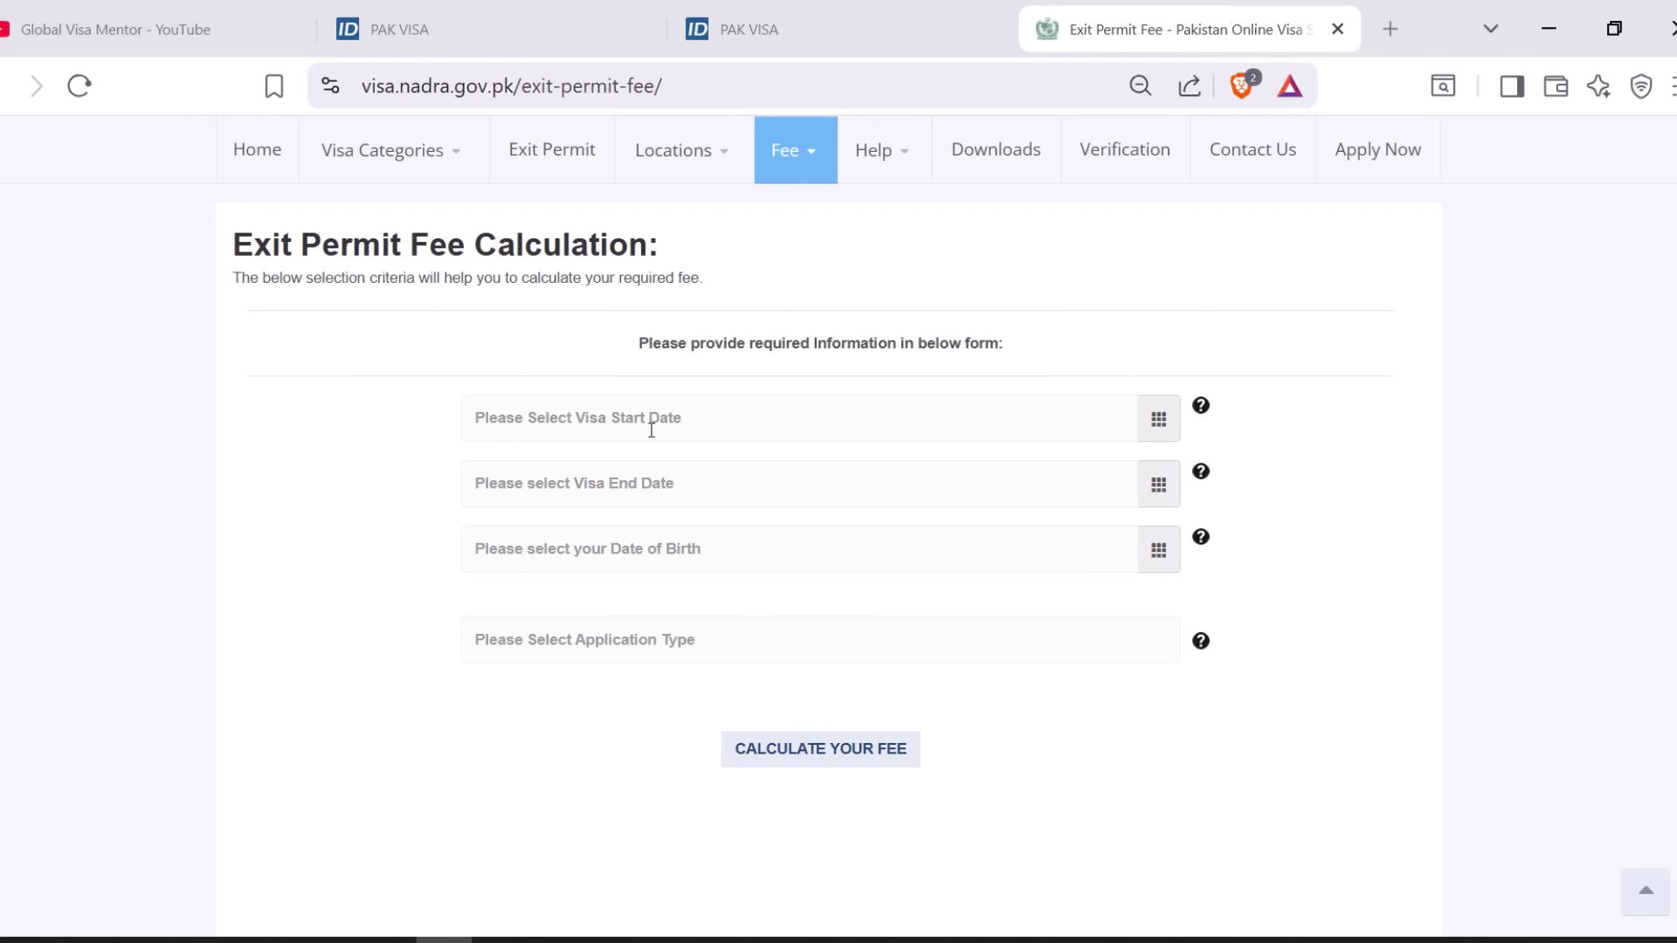
- Set the visa start date to 01/01/2026 and the end date to 03/25/2026
left_click(741, 420)
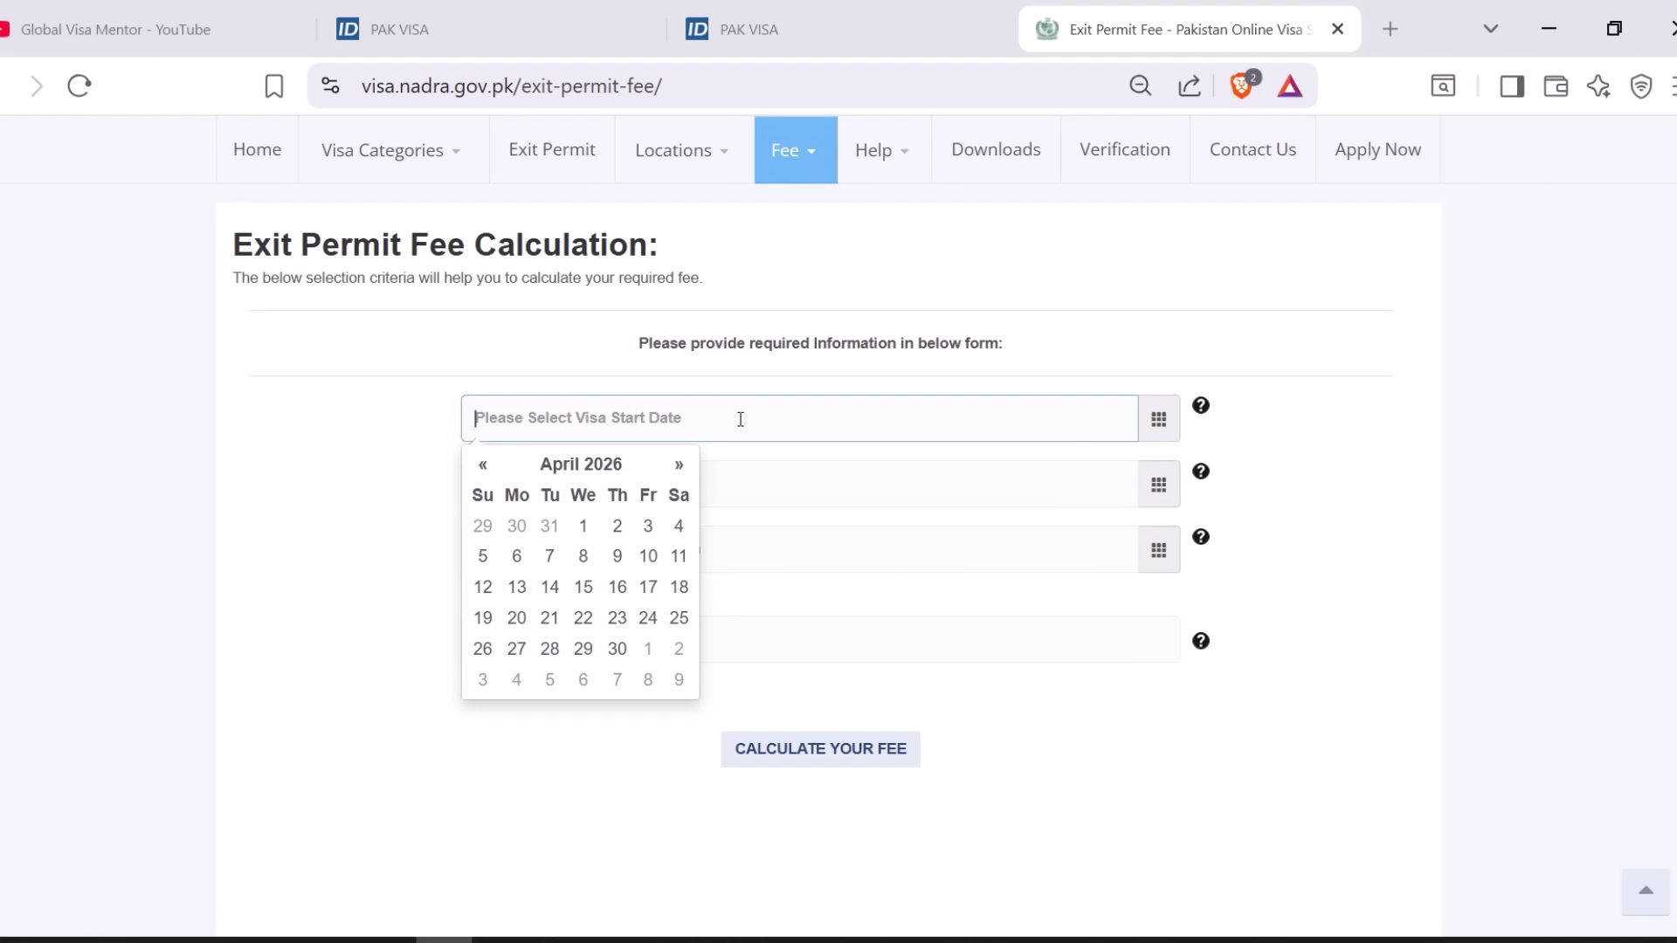
left_click(483, 464)
left_click(483, 464)
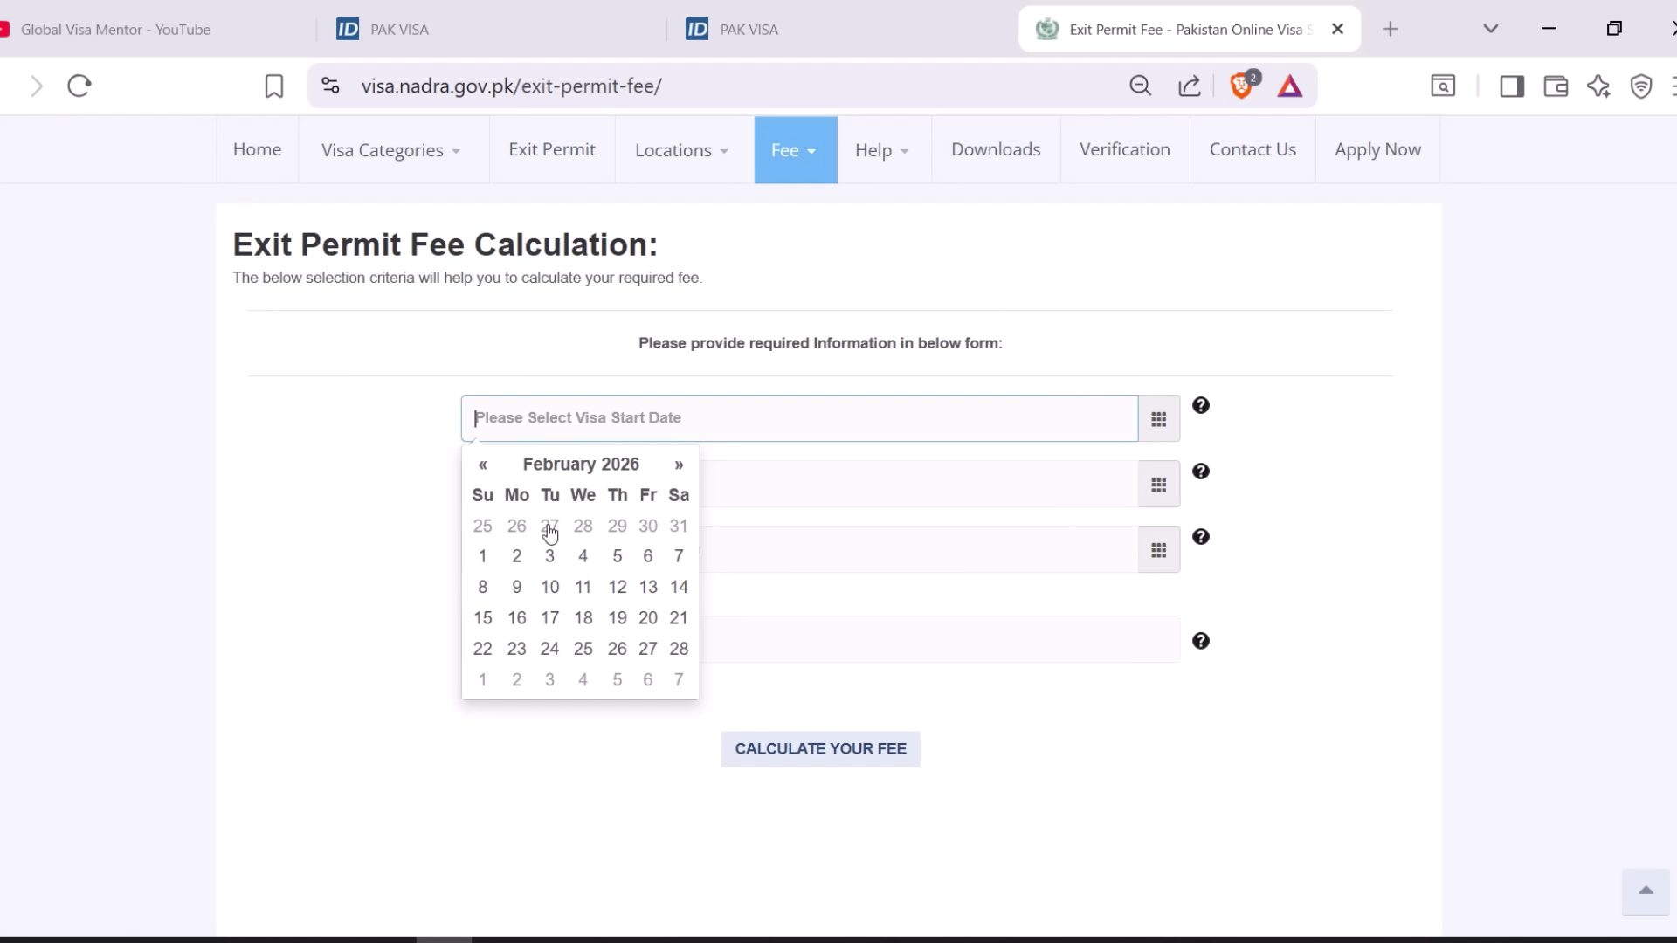
left_click(483, 465)
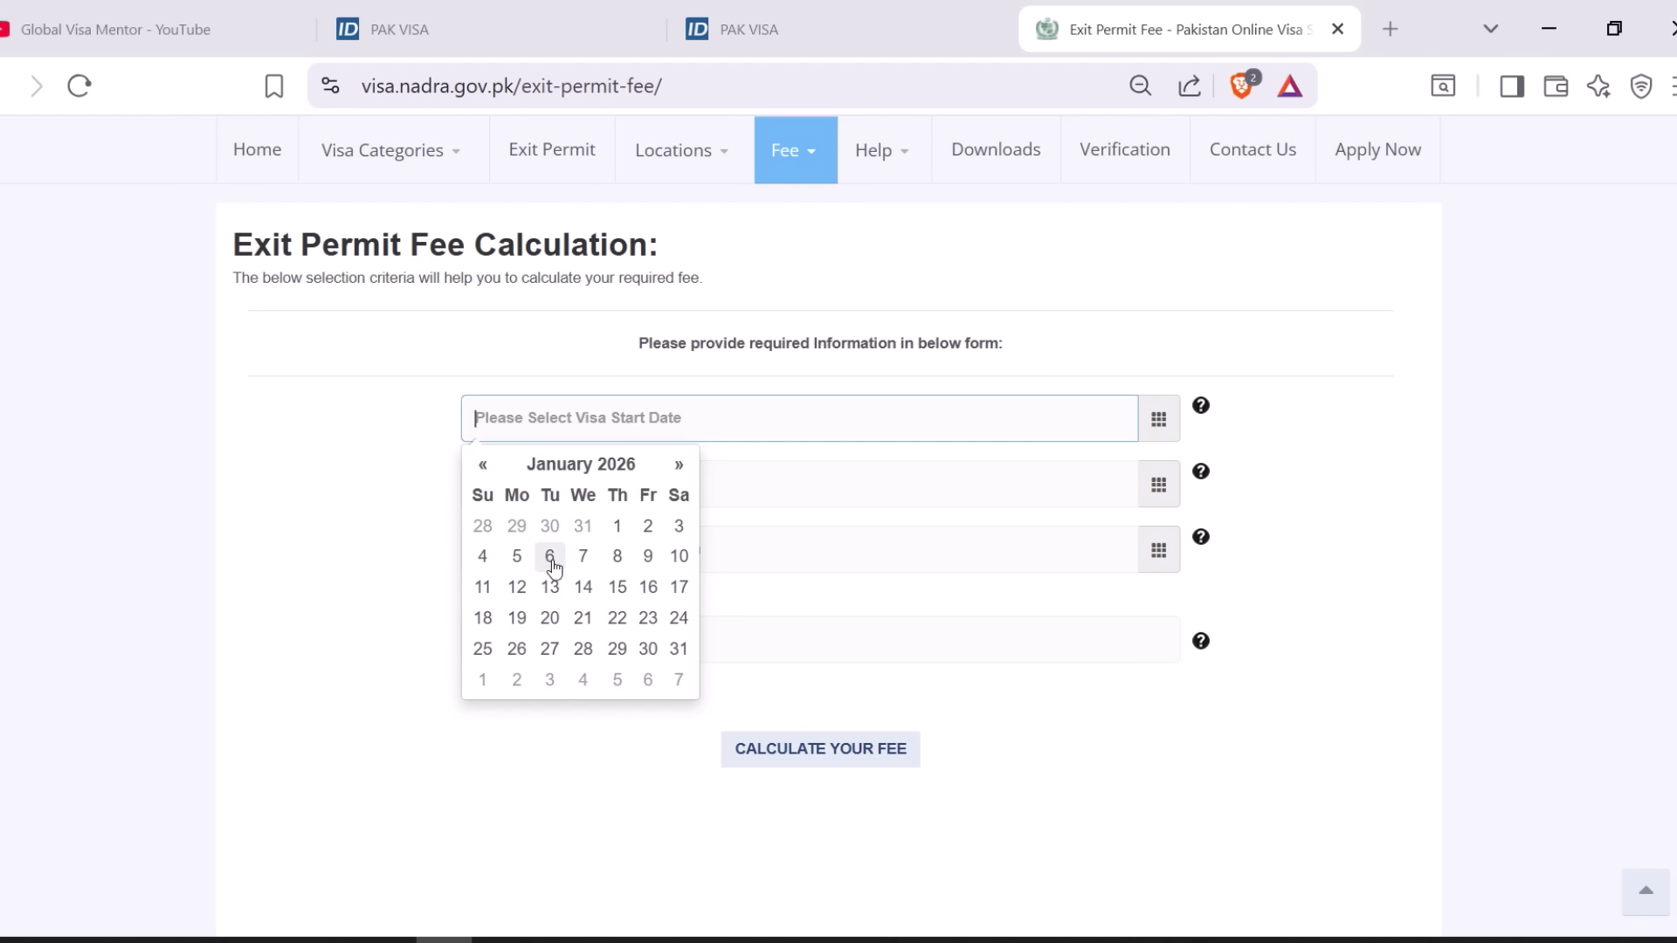
left_click(615, 527)
left_click(418, 442)
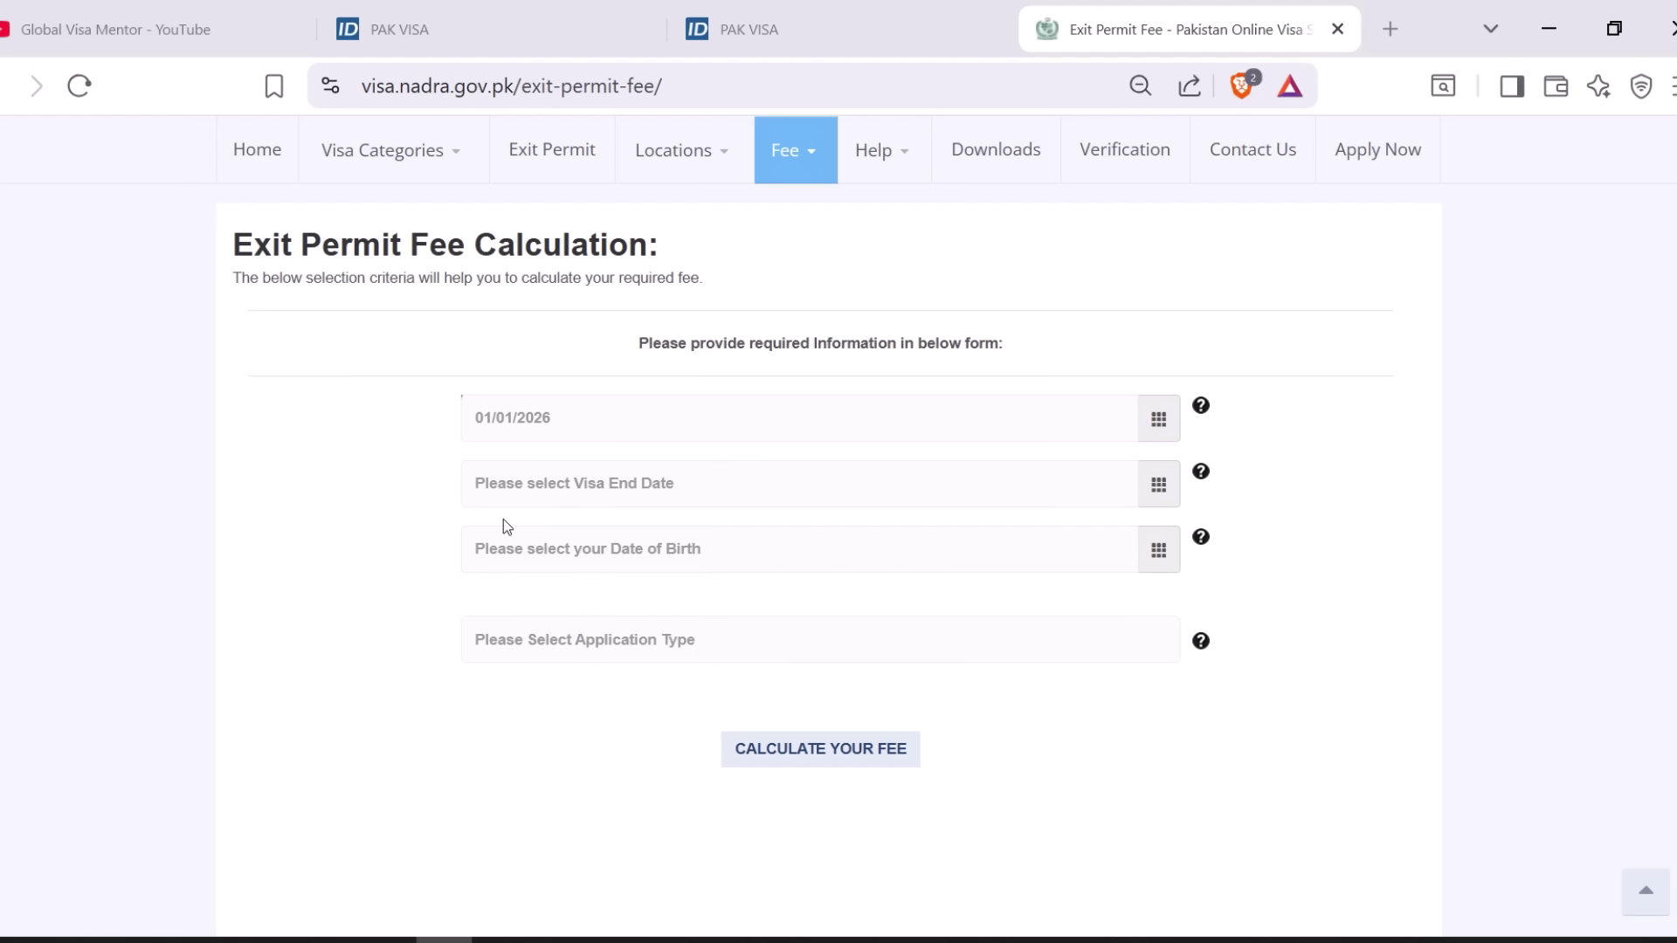
left_click(884, 481)
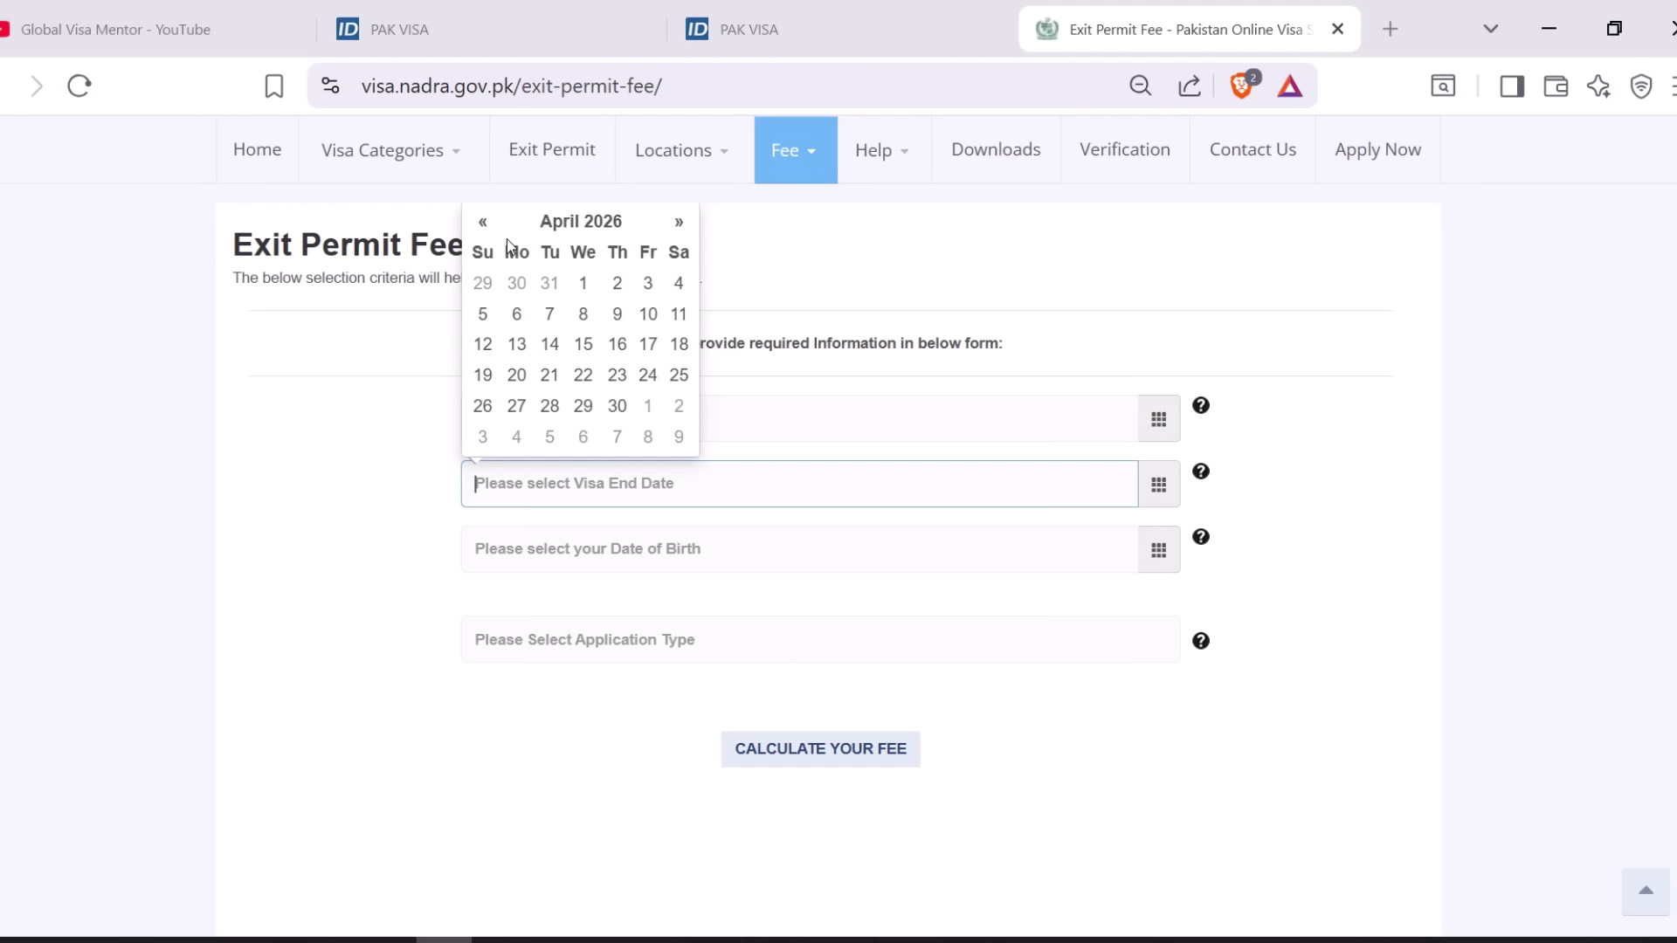
left_click(482, 222)
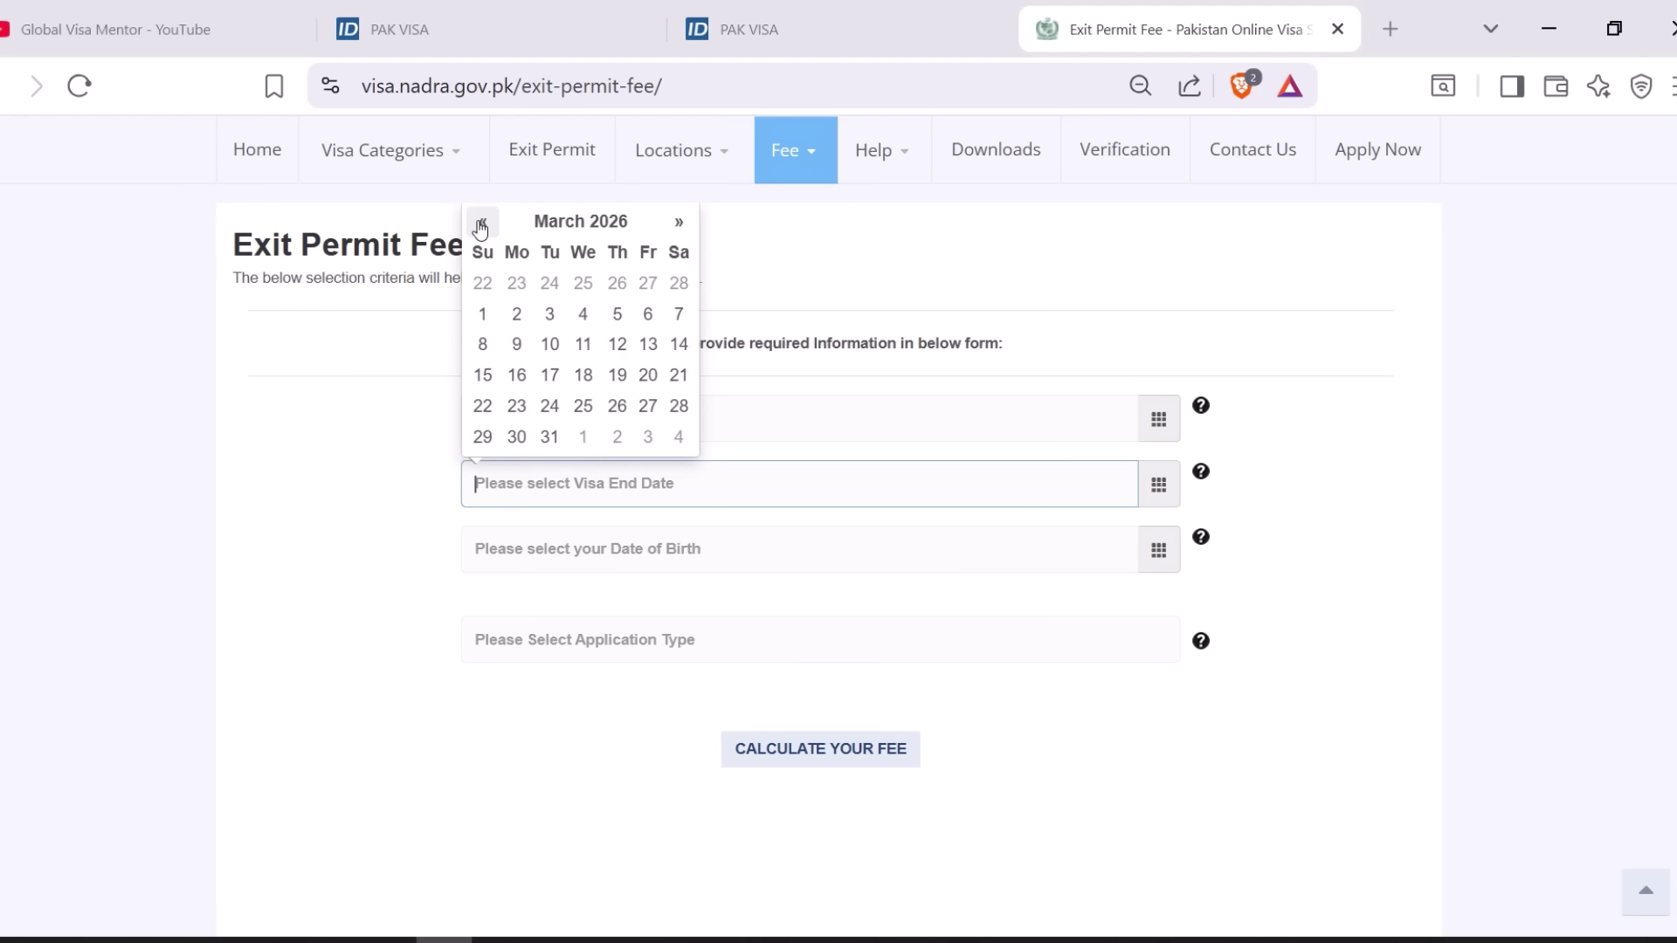
left_click(583, 407)
left_click(404, 518)
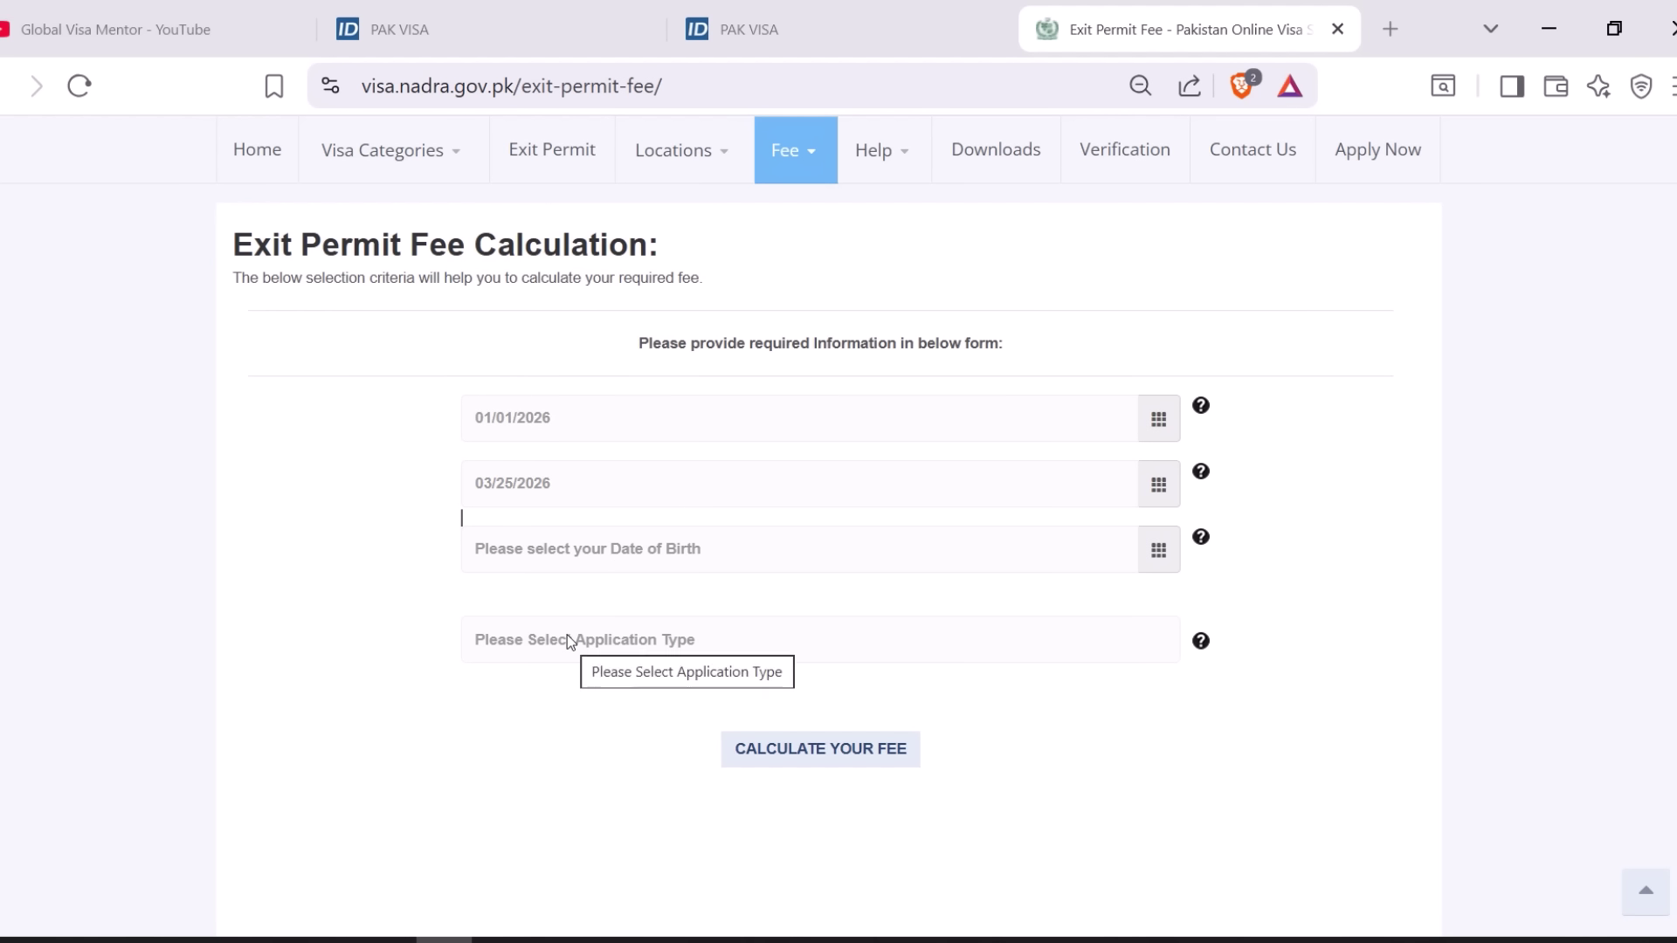
- Set the date of birth to 02/10/1999 in the calendar
left_click(652, 550)
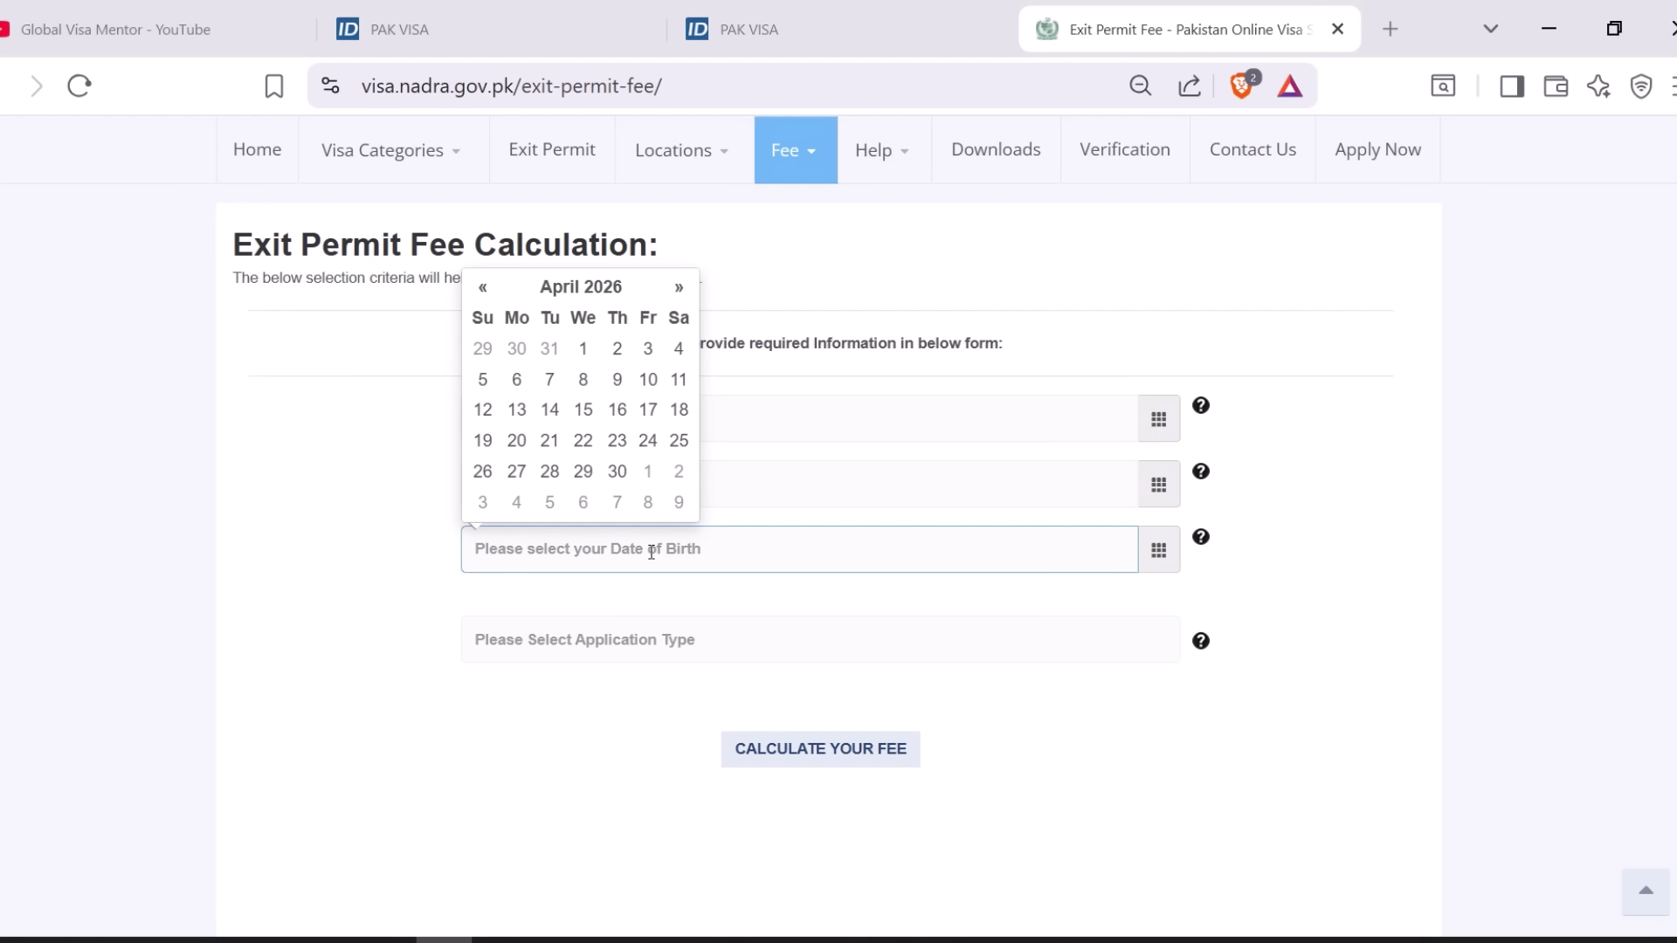
left_click(482, 289)
left_click(482, 288)
left_click(482, 288)
left_click(482, 288)
left_click(483, 288)
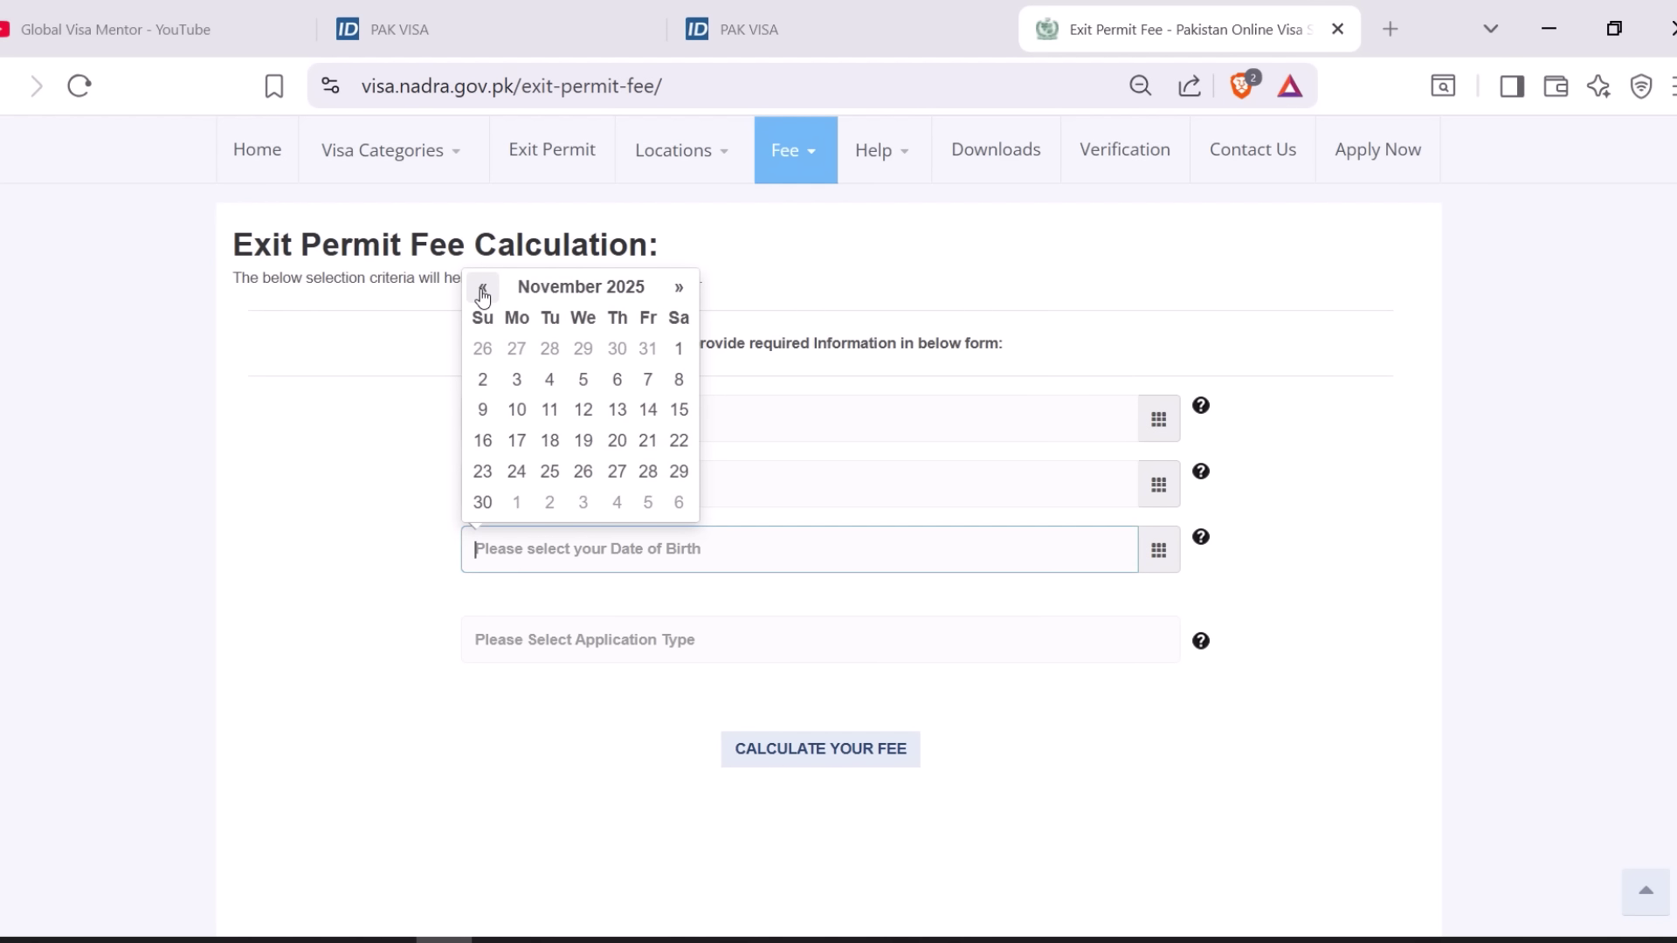
left_click(482, 289)
left_click(482, 288)
left_click(483, 288)
left_click(482, 288)
left_click(483, 288)
left_click(577, 289)
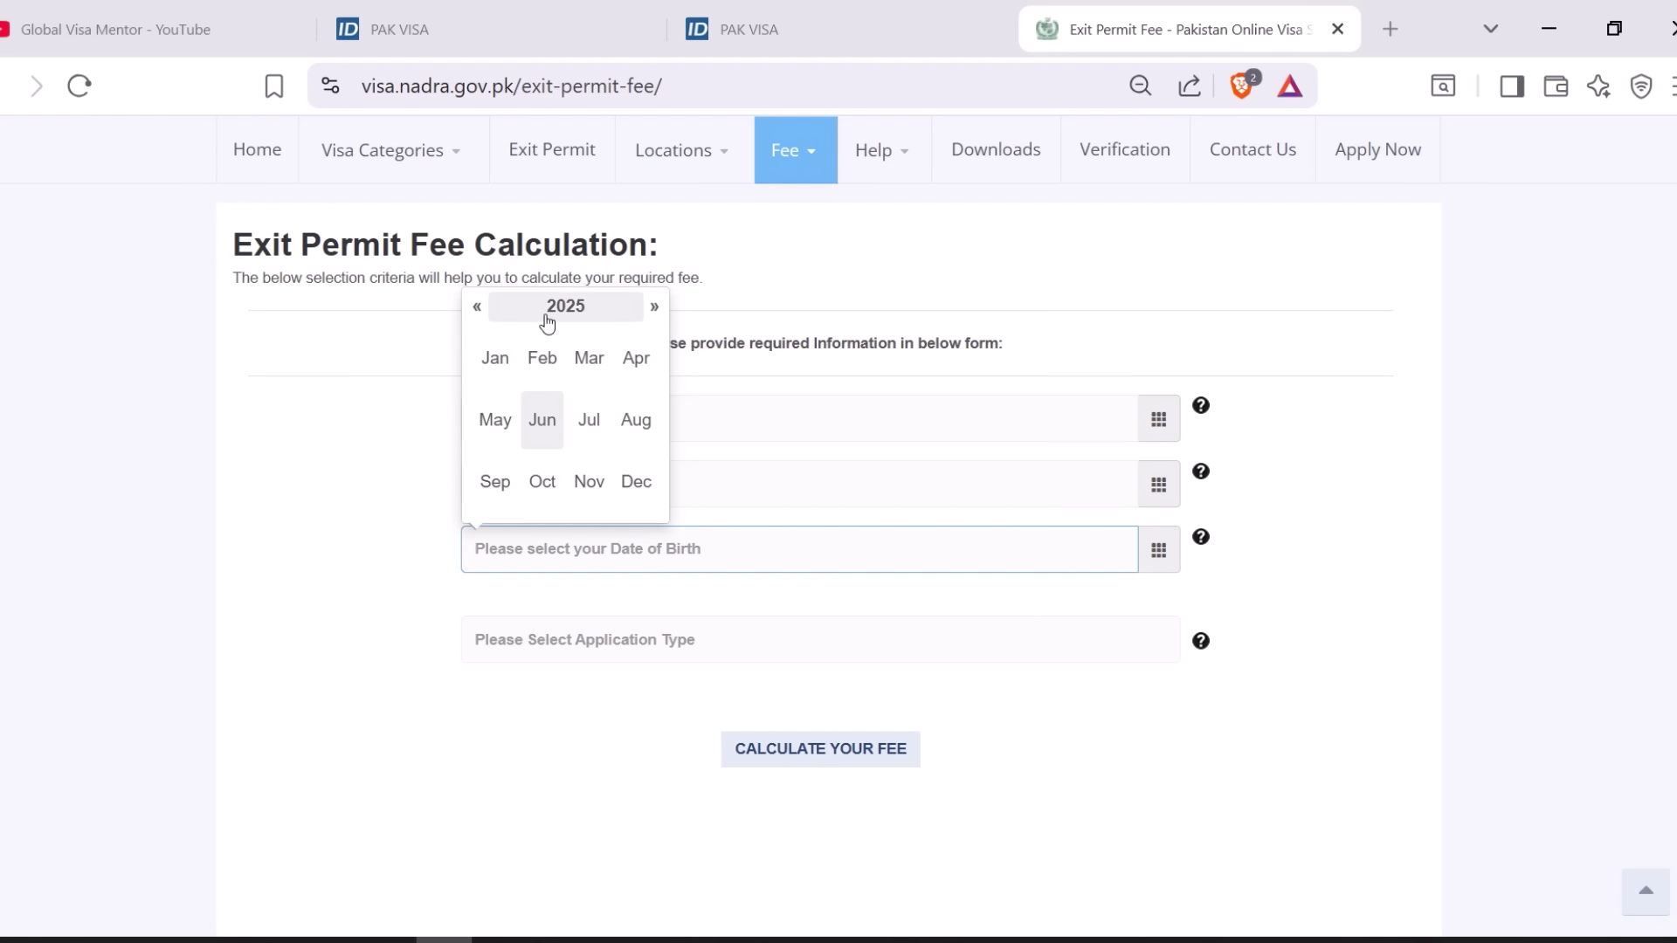
left_click(479, 309)
left_click(479, 309)
left_click(479, 309)
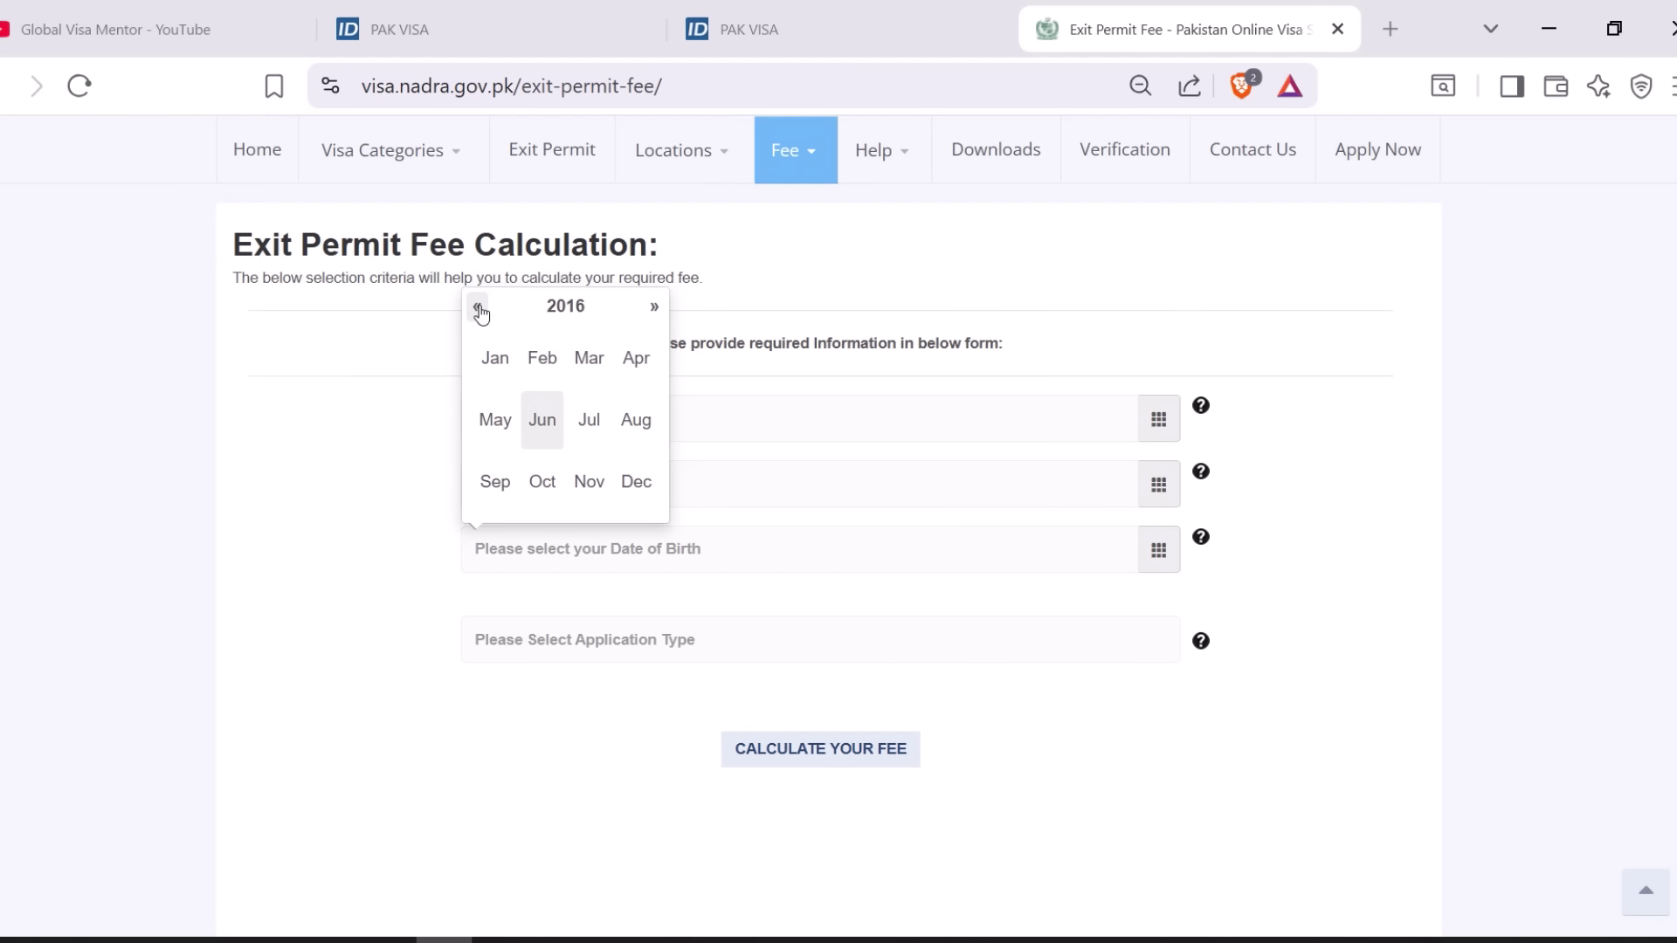
left_click(479, 310)
left_click(478, 309)
left_click(478, 310)
left_click(479, 309)
left_click(478, 309)
left_click(479, 309)
left_click(479, 309)
left_click(479, 310)
left_click(479, 310)
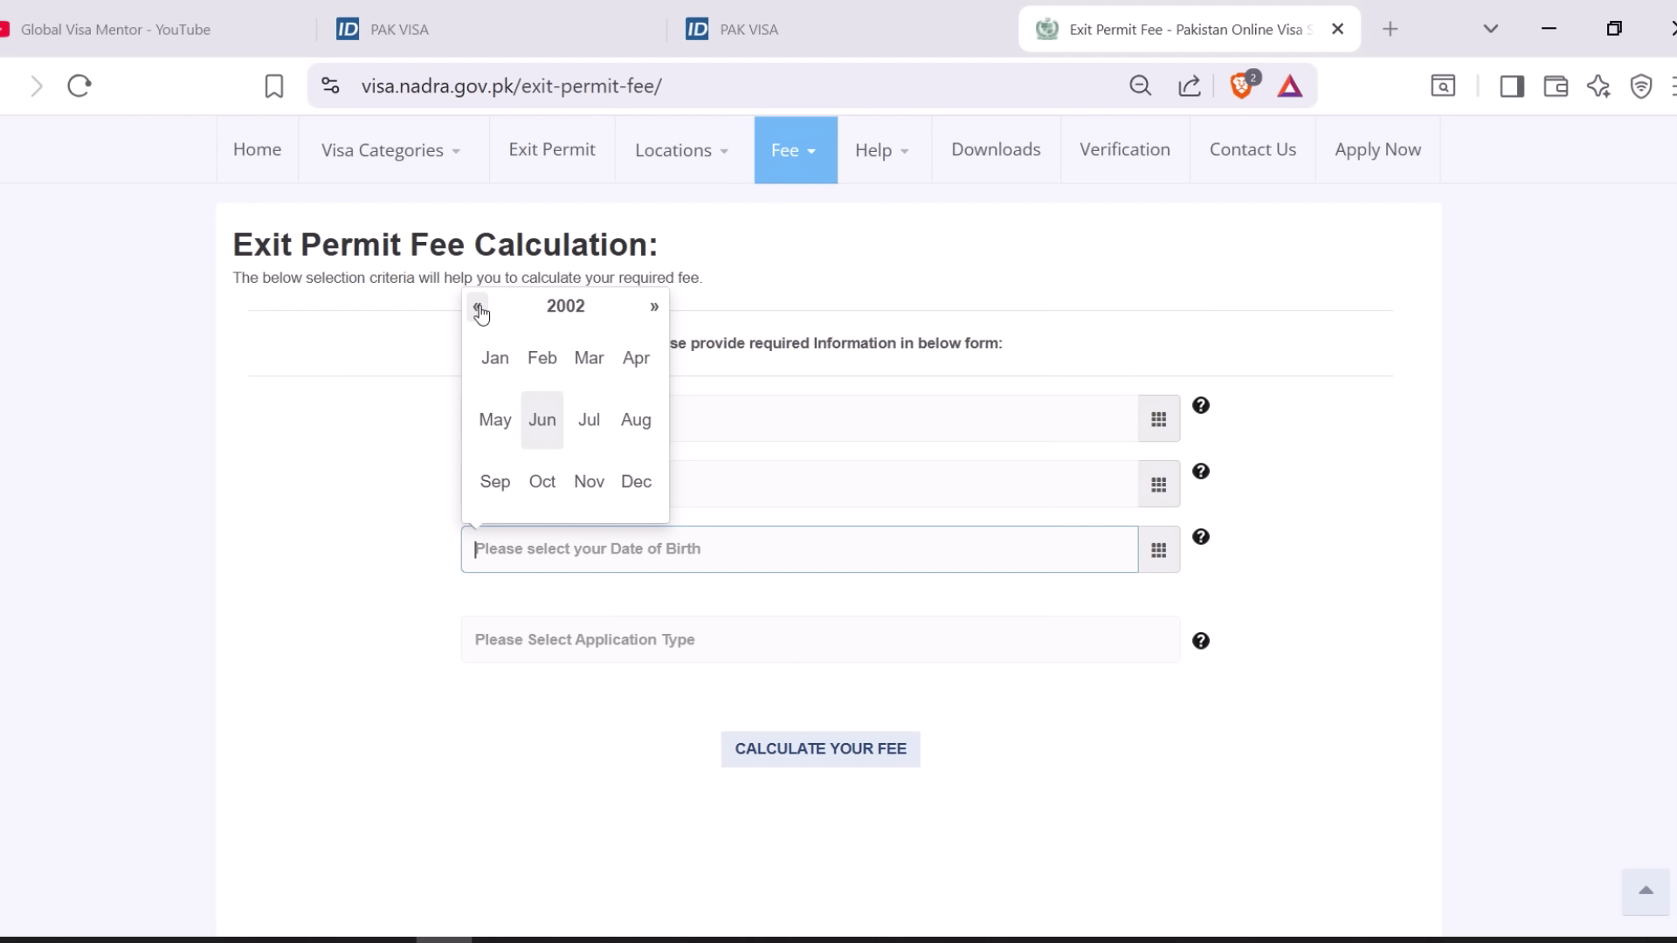
left_click(478, 309)
left_click(545, 362)
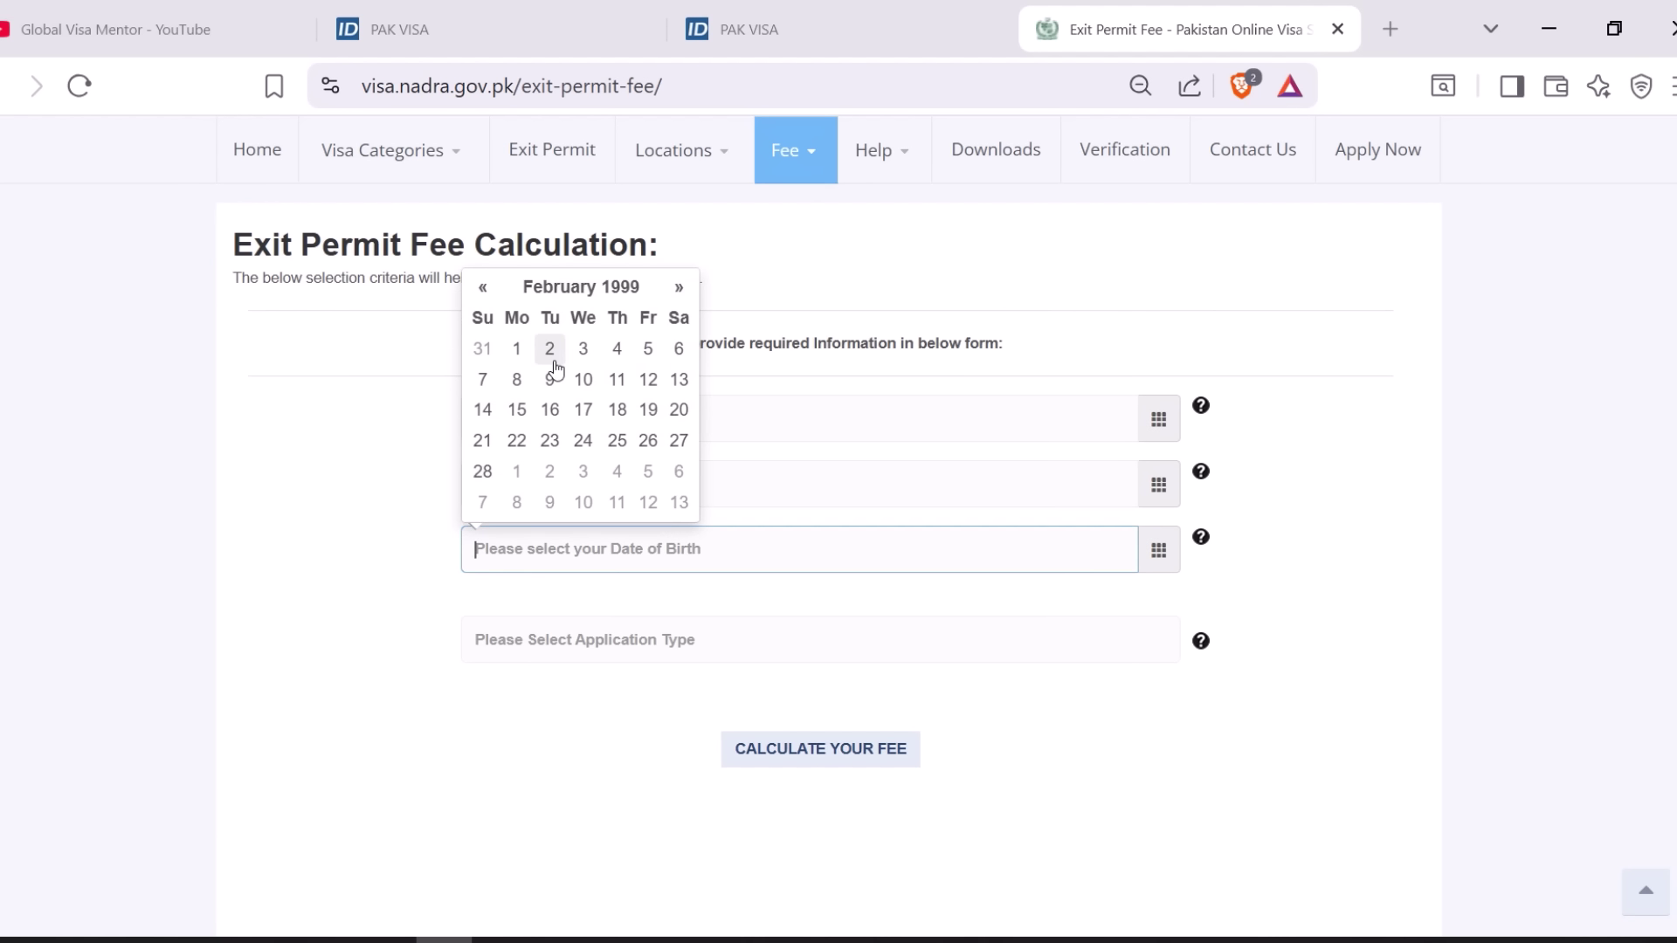
left_click(583, 379)
left_click(430, 597)
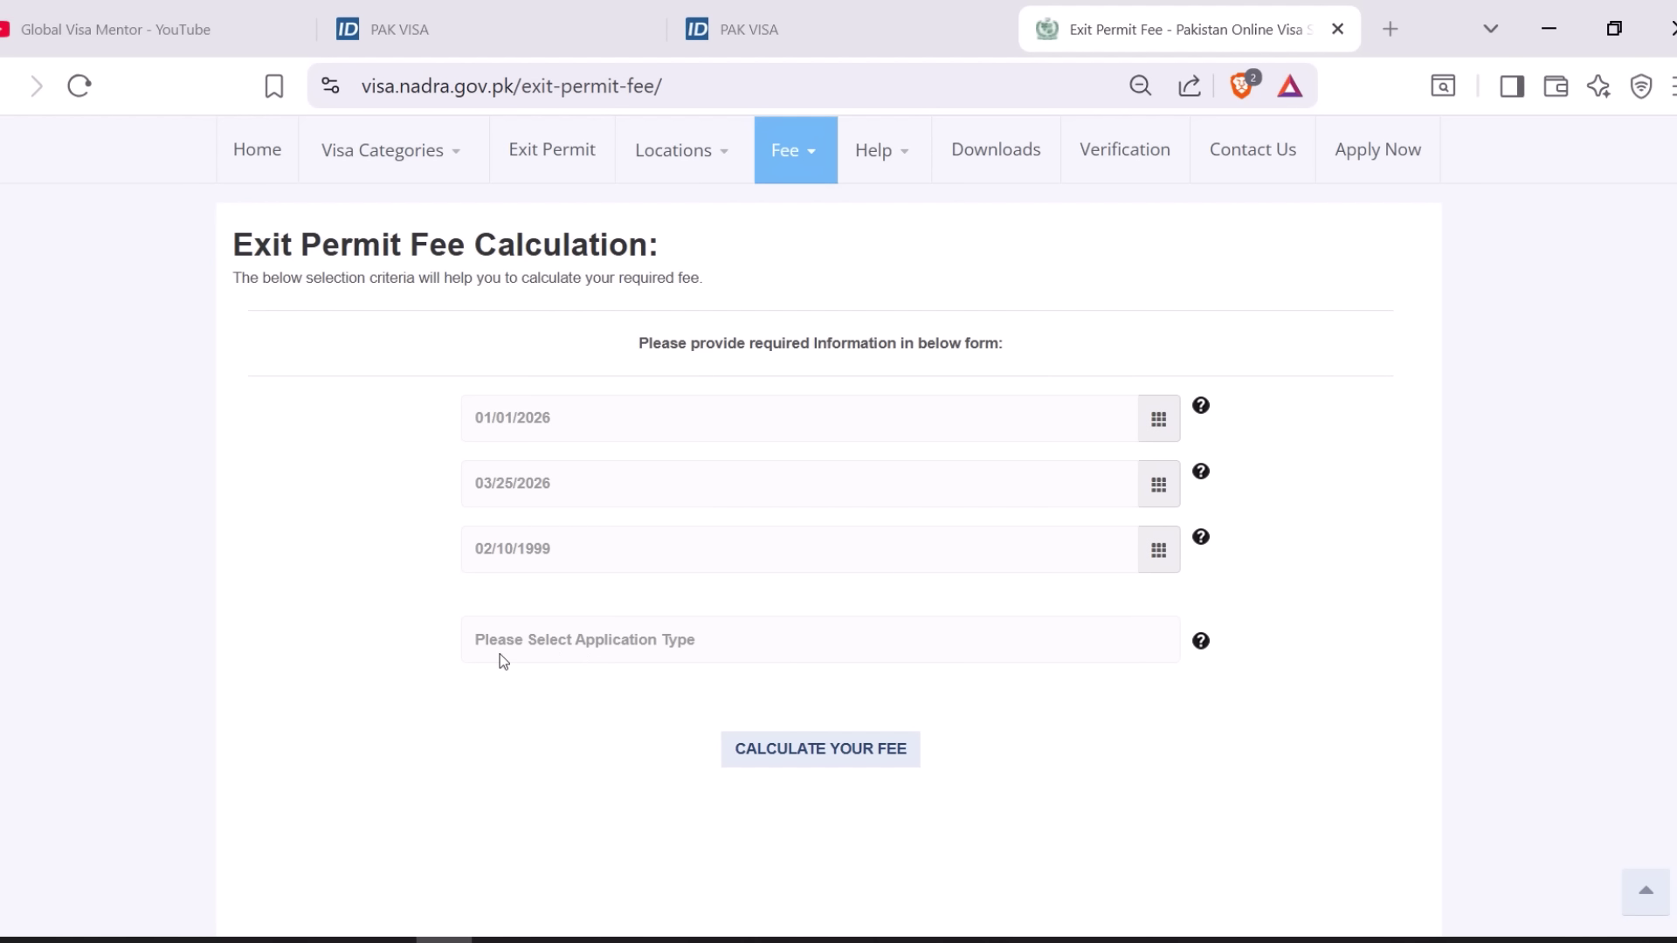
- Choose Foreigner as the application type and calculate the exit permit fee
left_click(629, 648)
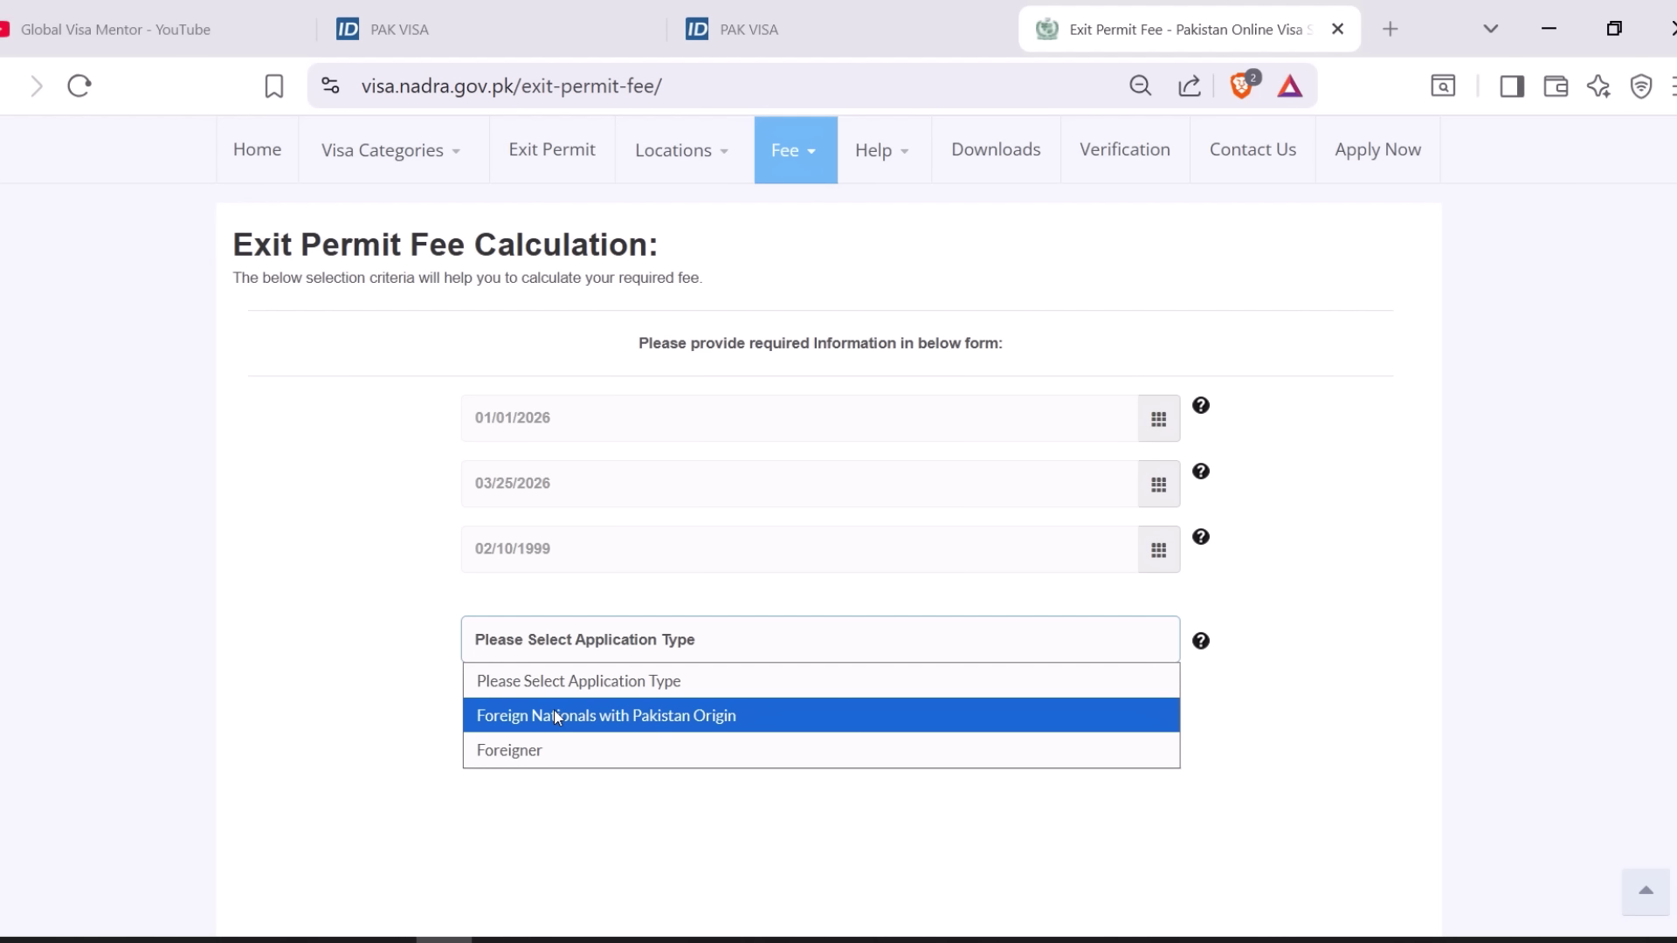
left_click(538, 758)
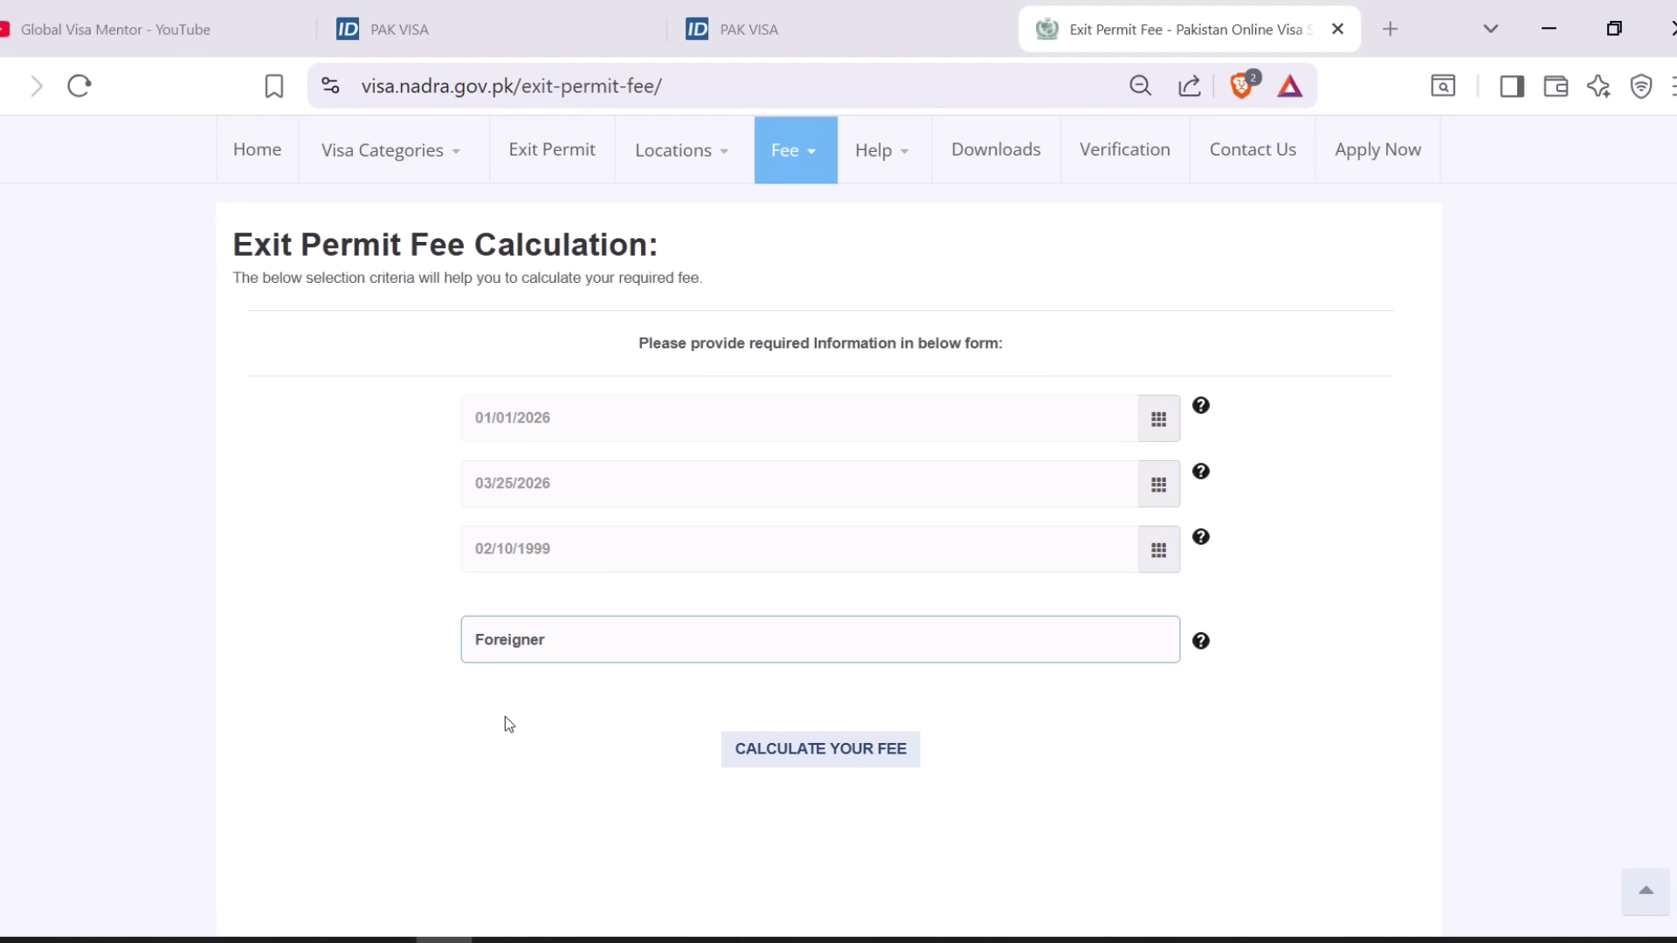
left_click(829, 758)
scroll(786, 690, "down", 3)
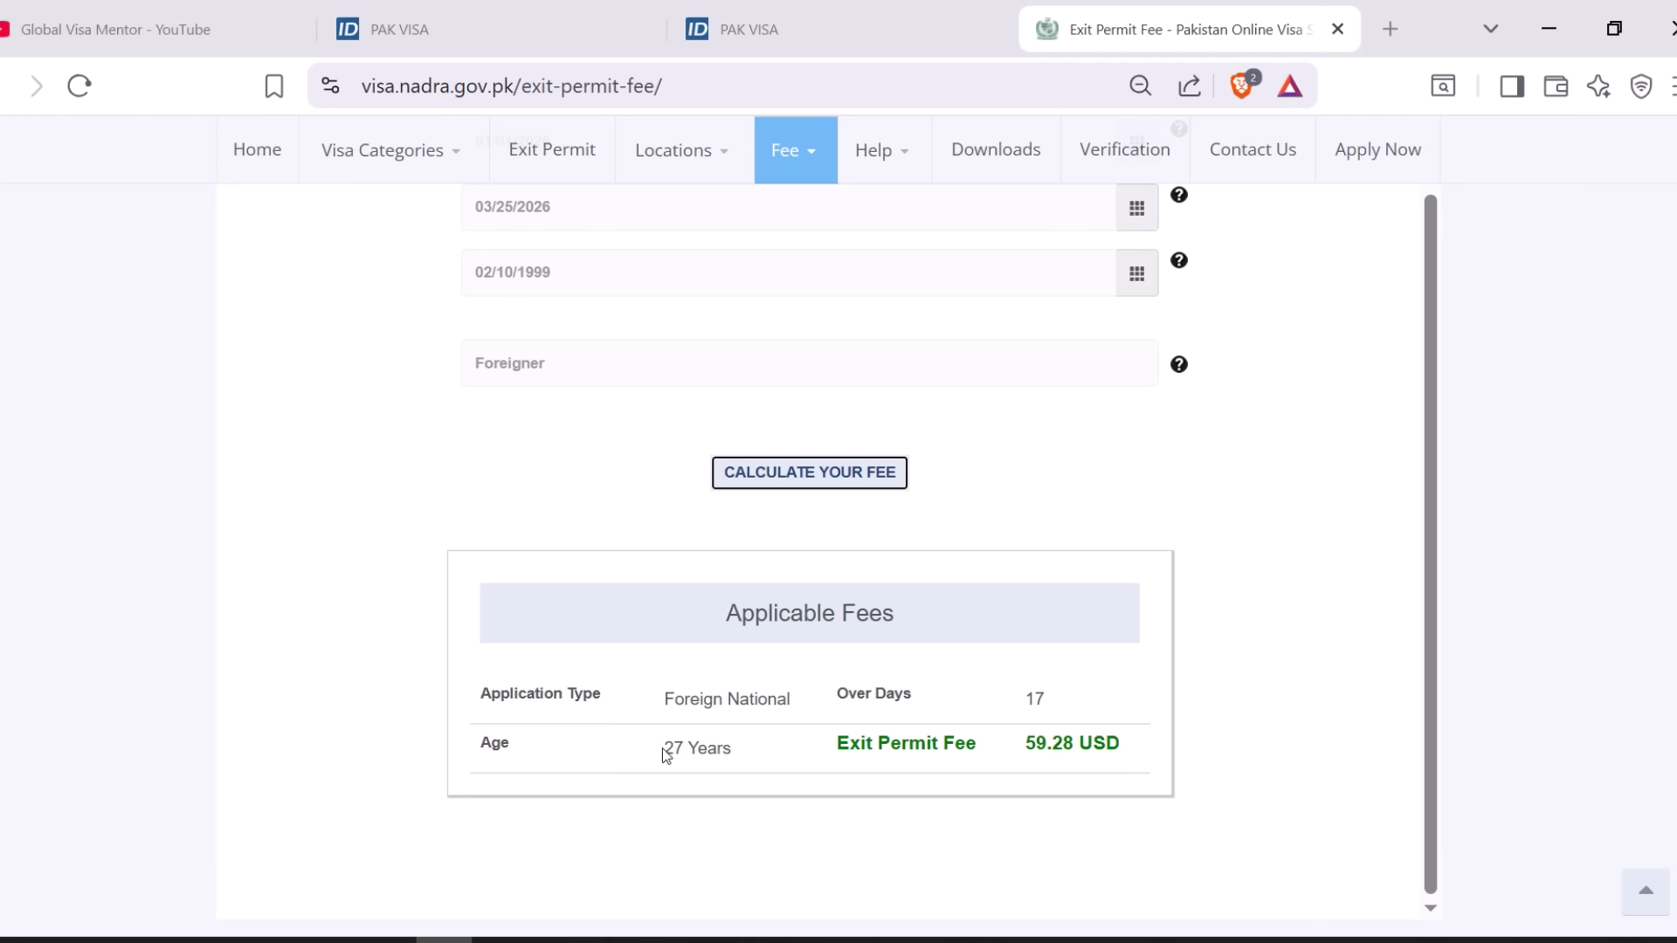
scroll(717, 756, "up", 3)
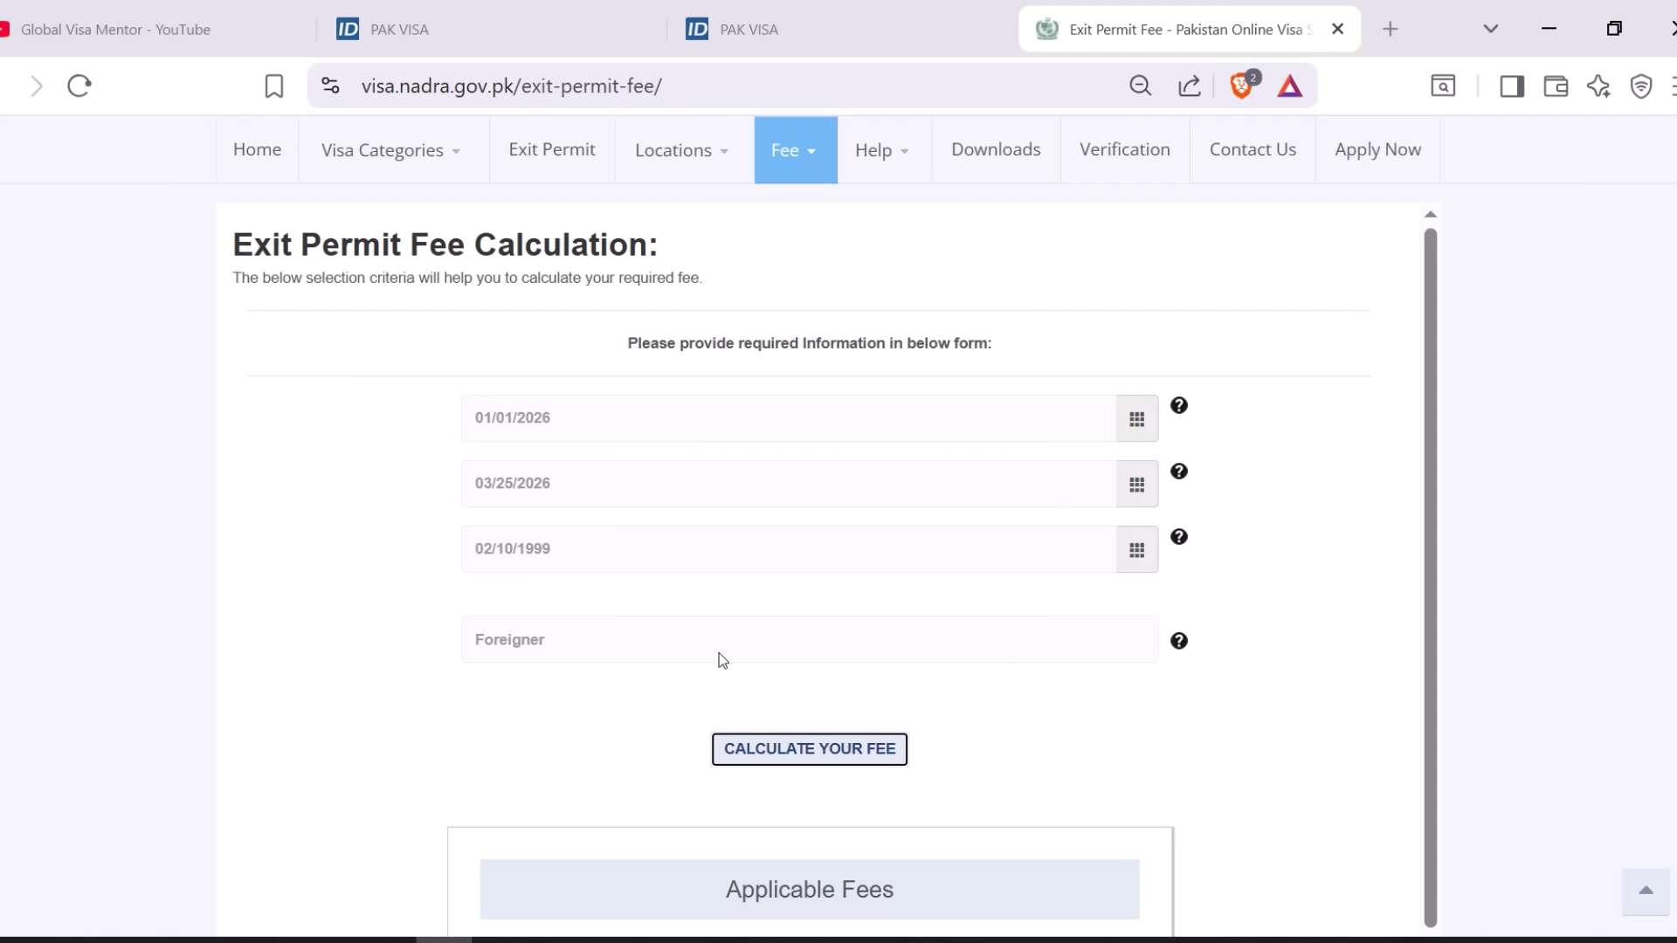
scroll(720, 655, "down", 2)
scroll(1052, 869, "down", 2)
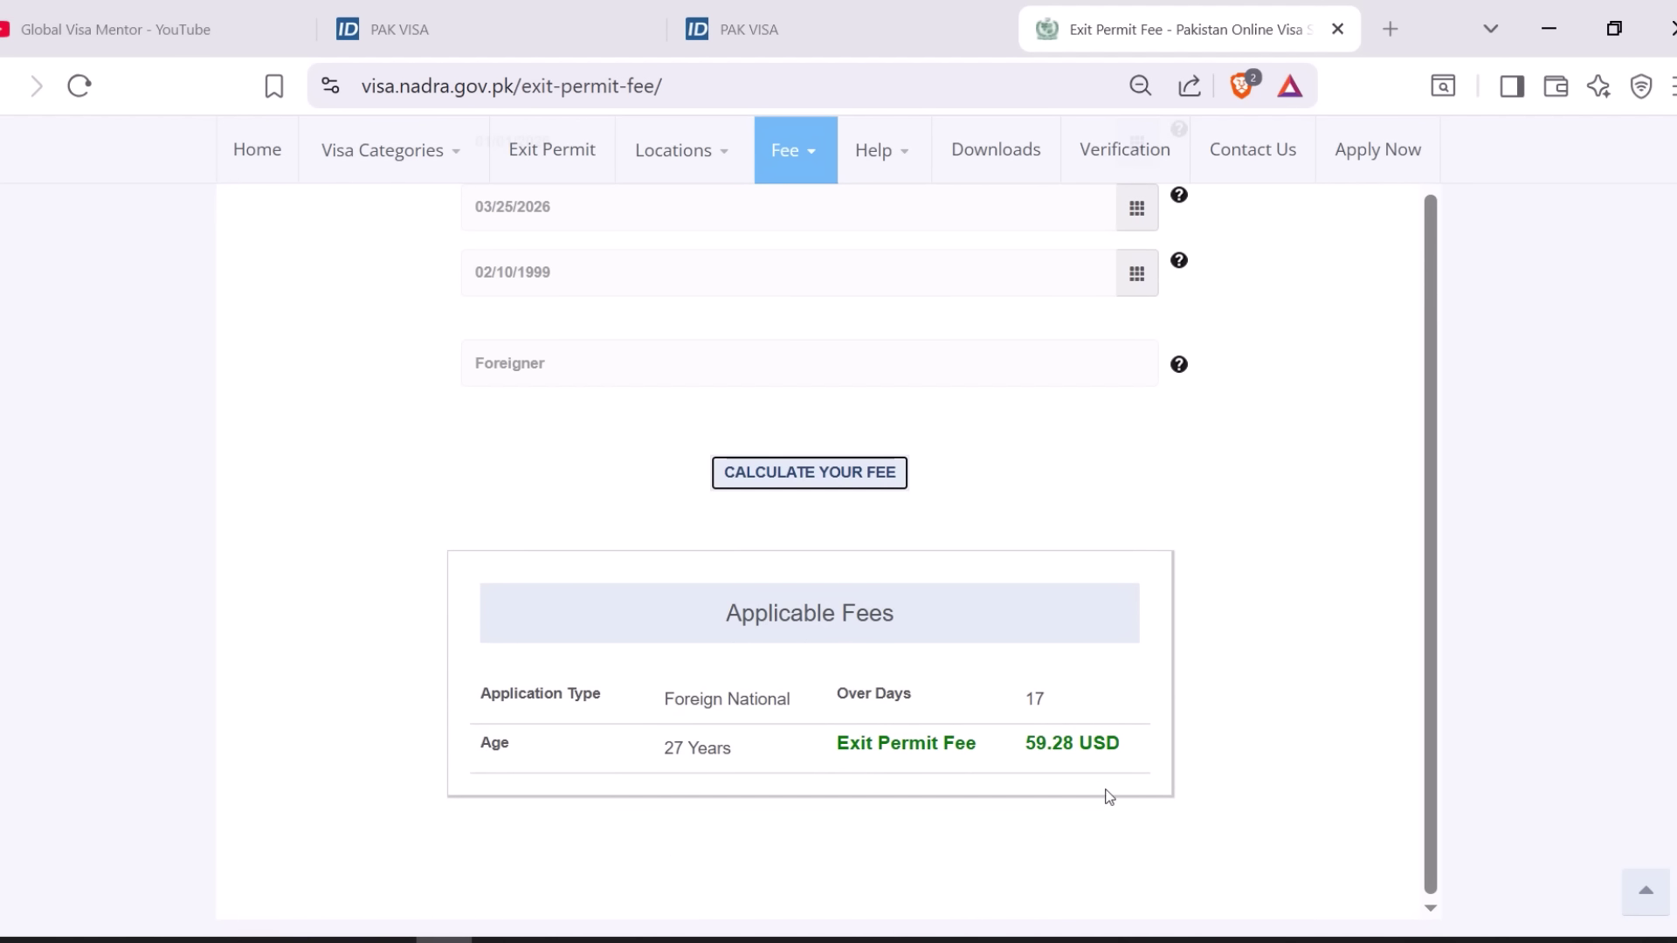
scroll(966, 696, "up", 2)
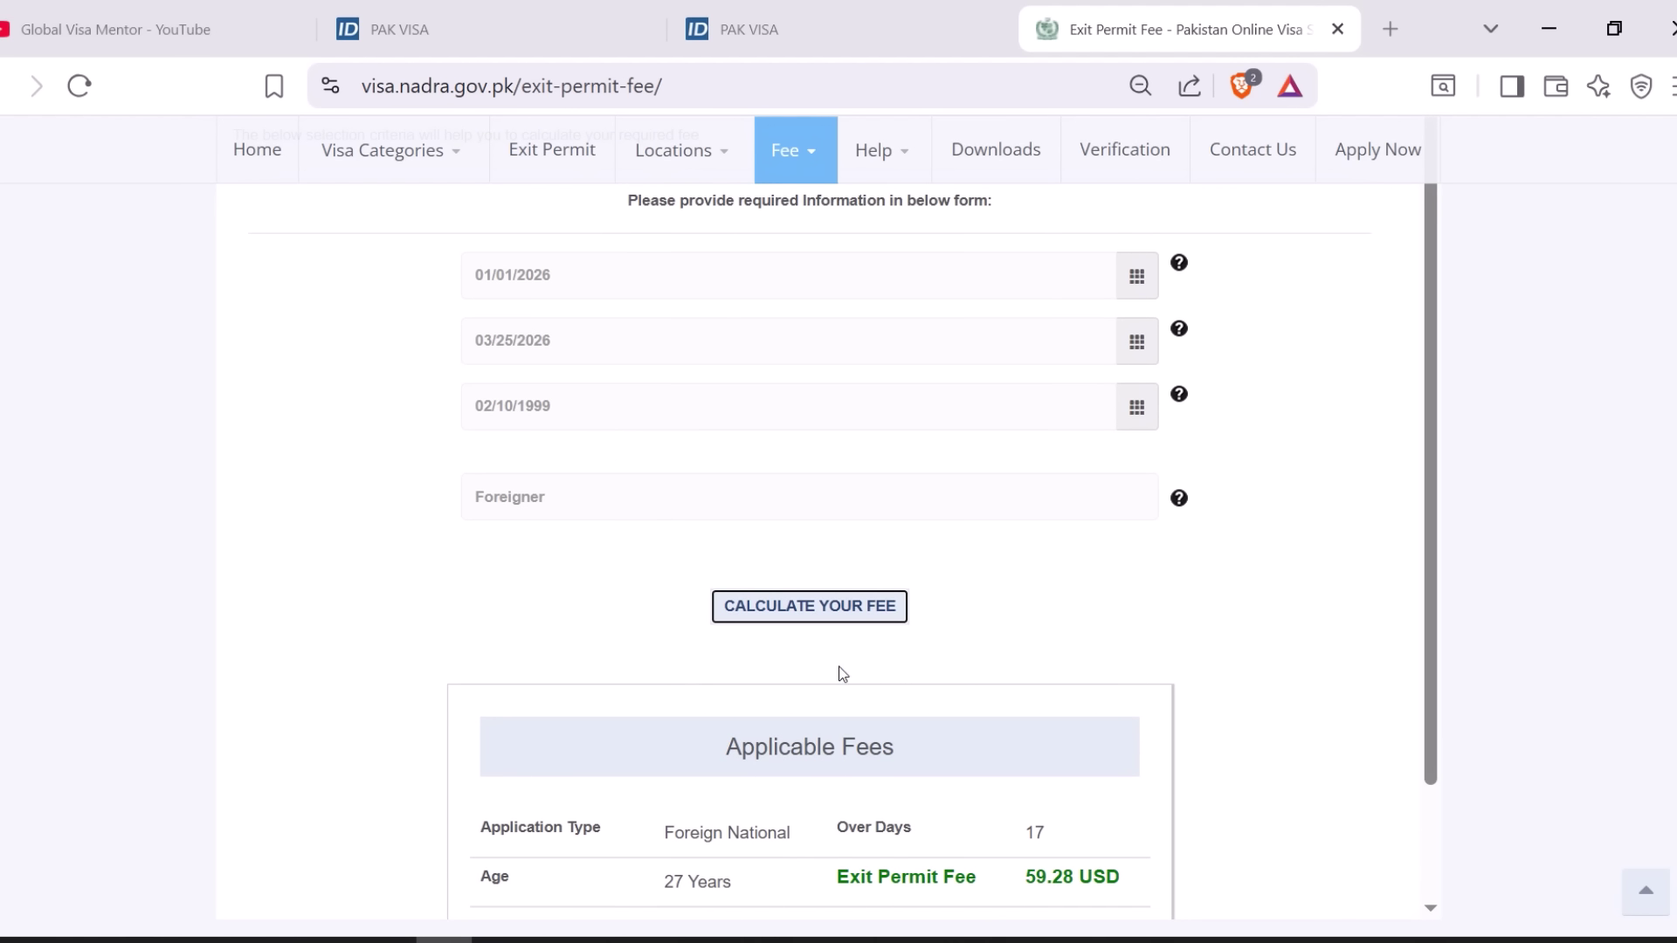
scroll(873, 690, "down", 2)
scroll(882, 686, "up", 2)
scroll(868, 535, "down", 2)
scroll(865, 584, "up", 6)
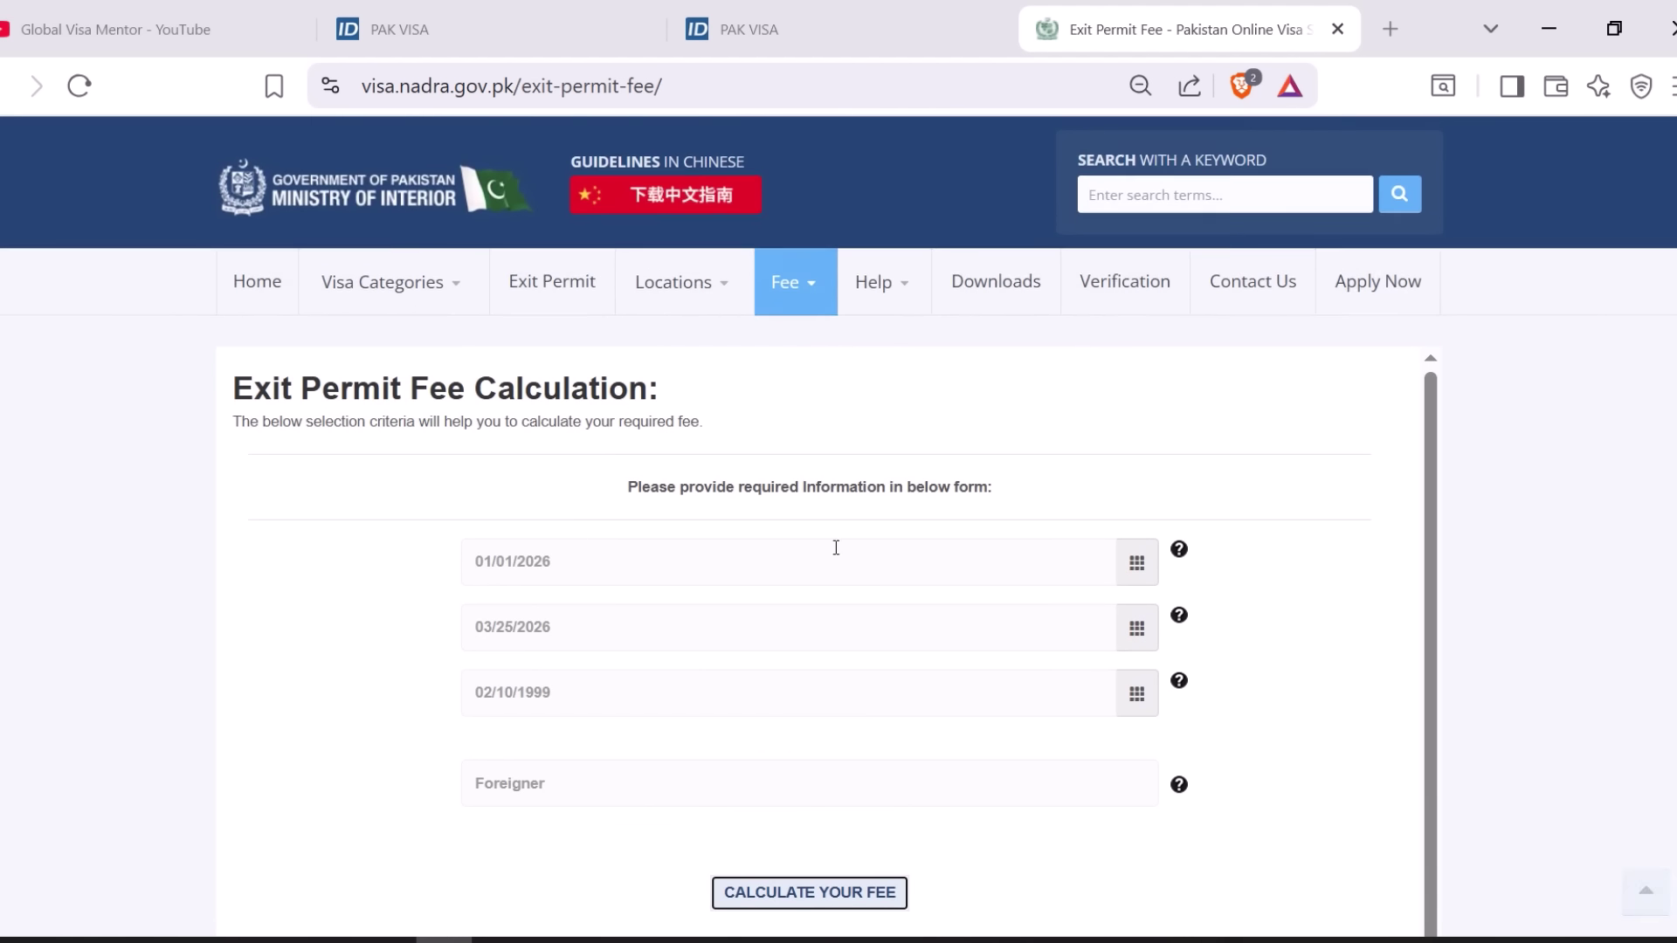
left_click(568, 294)
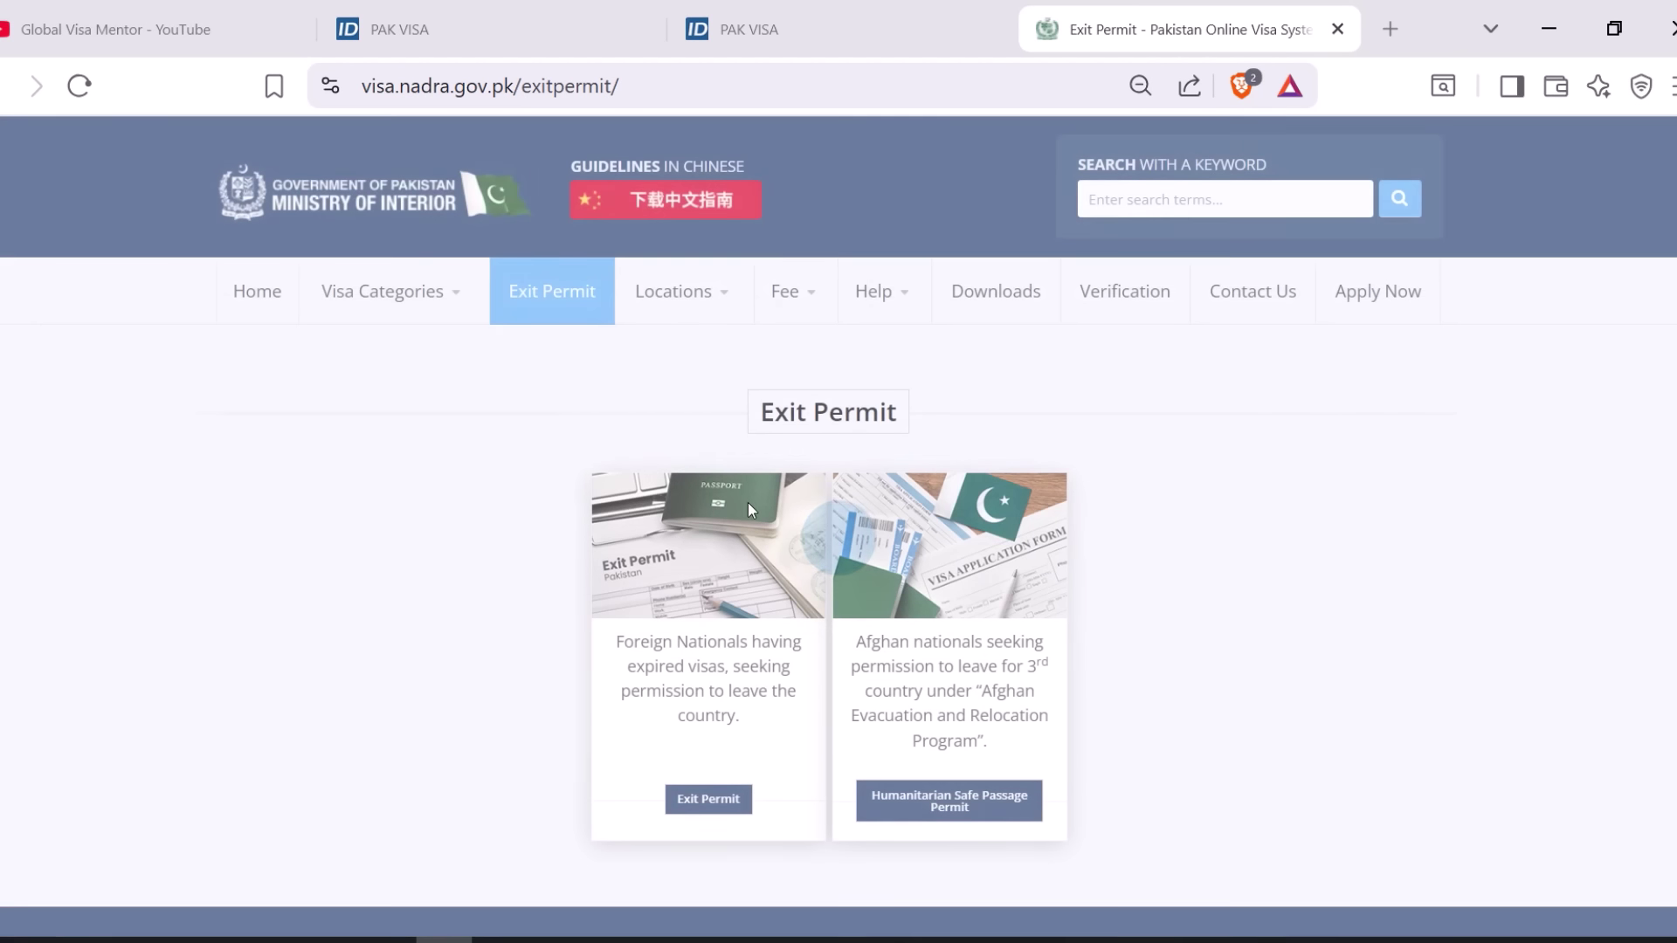
- Open the Exit Permit details page and review the proof of last visa requirement
scroll(760, 524, "down", 2)
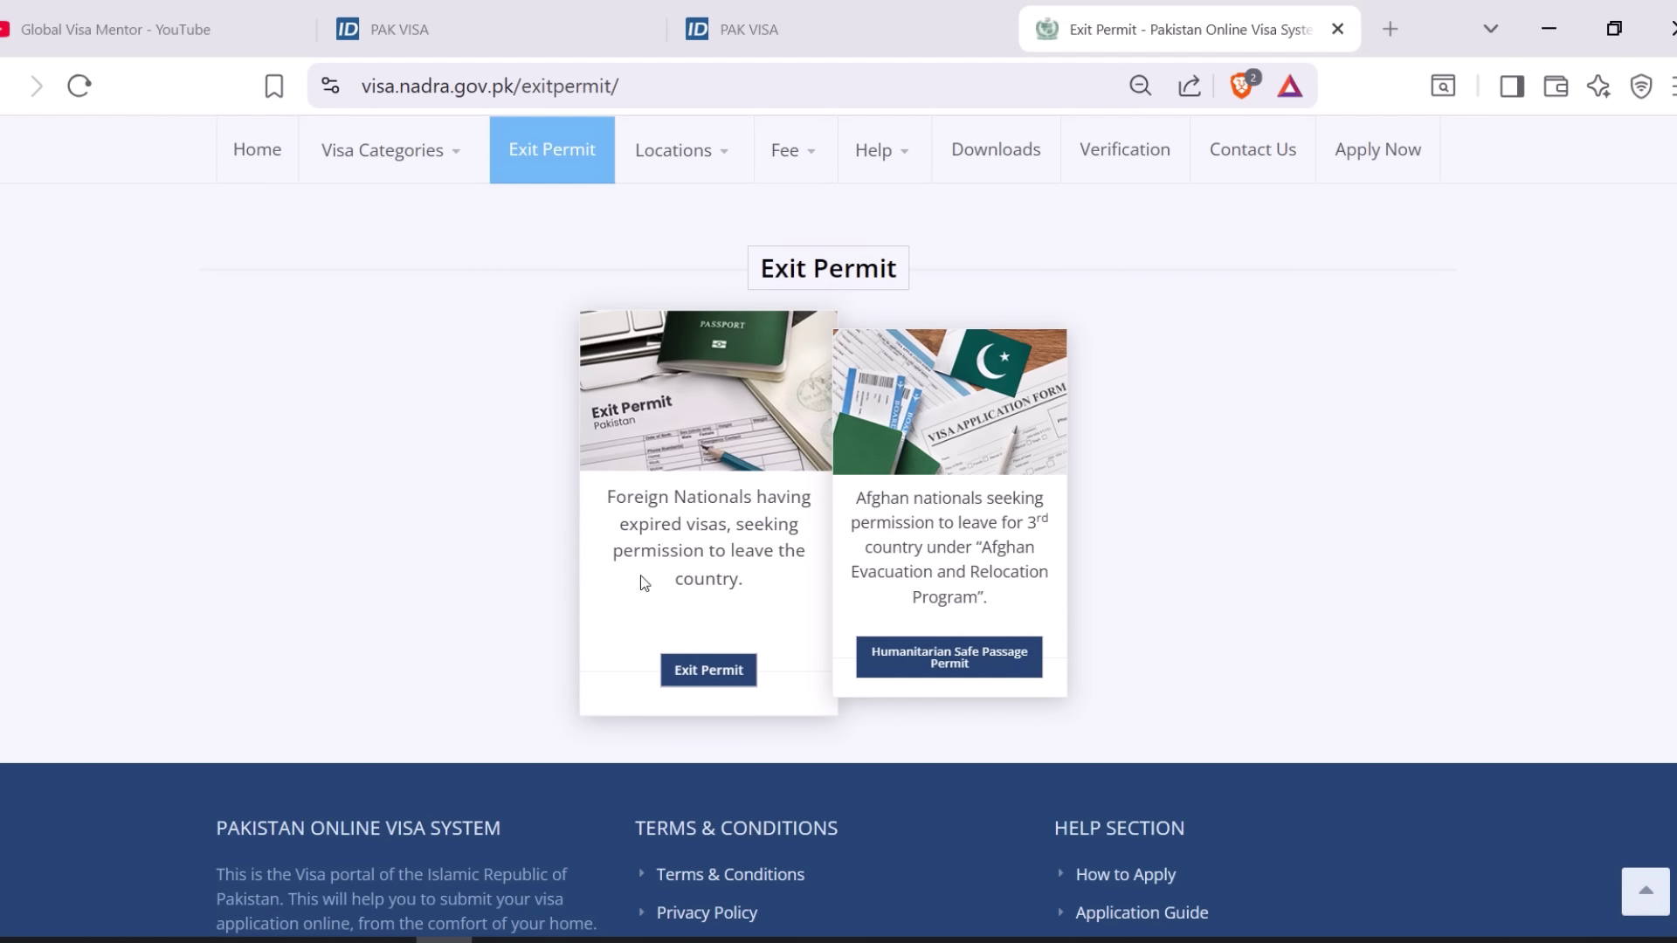
left_click(686, 670)
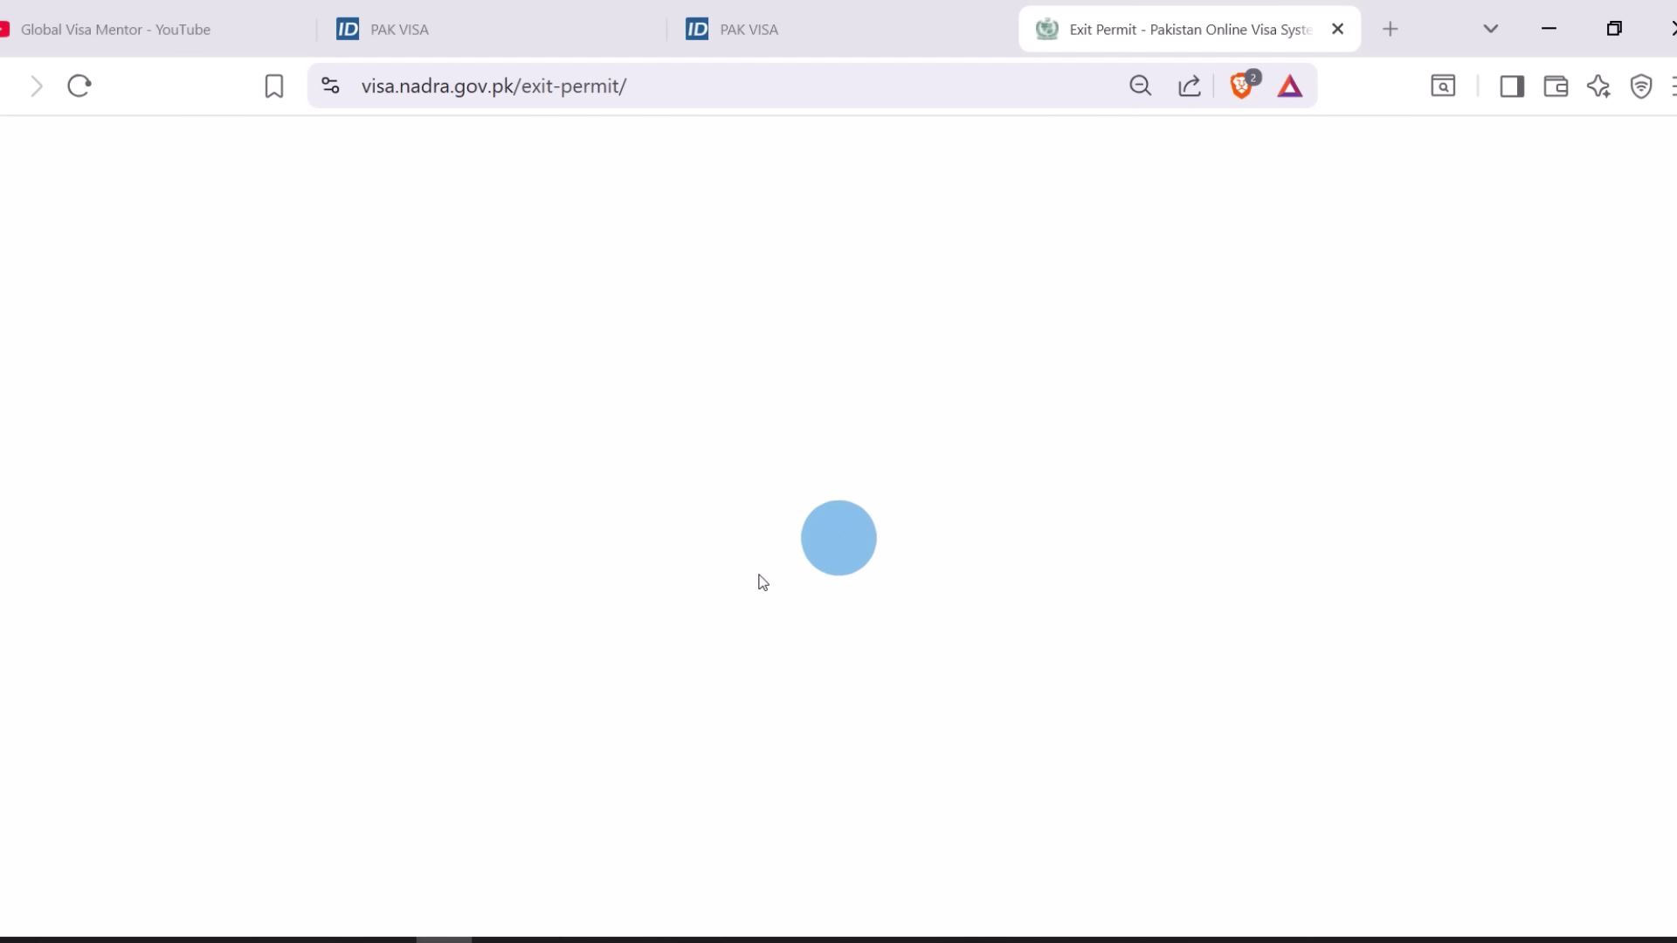
scroll(745, 563, "down", 2)
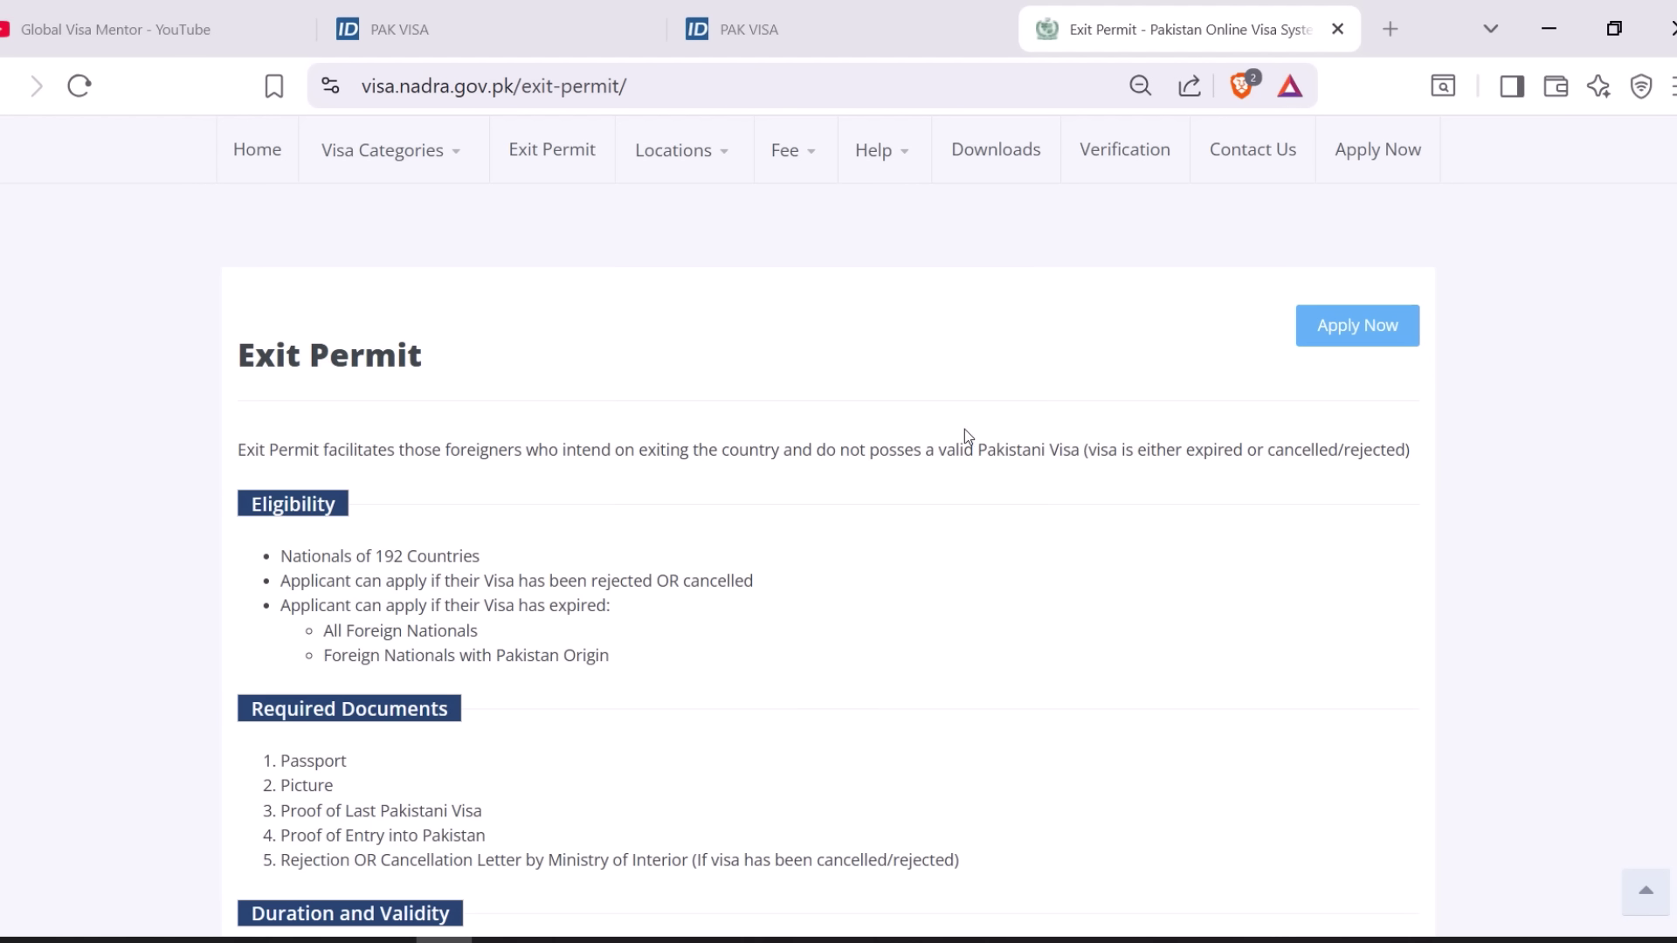
scroll(423, 472, "down", 2)
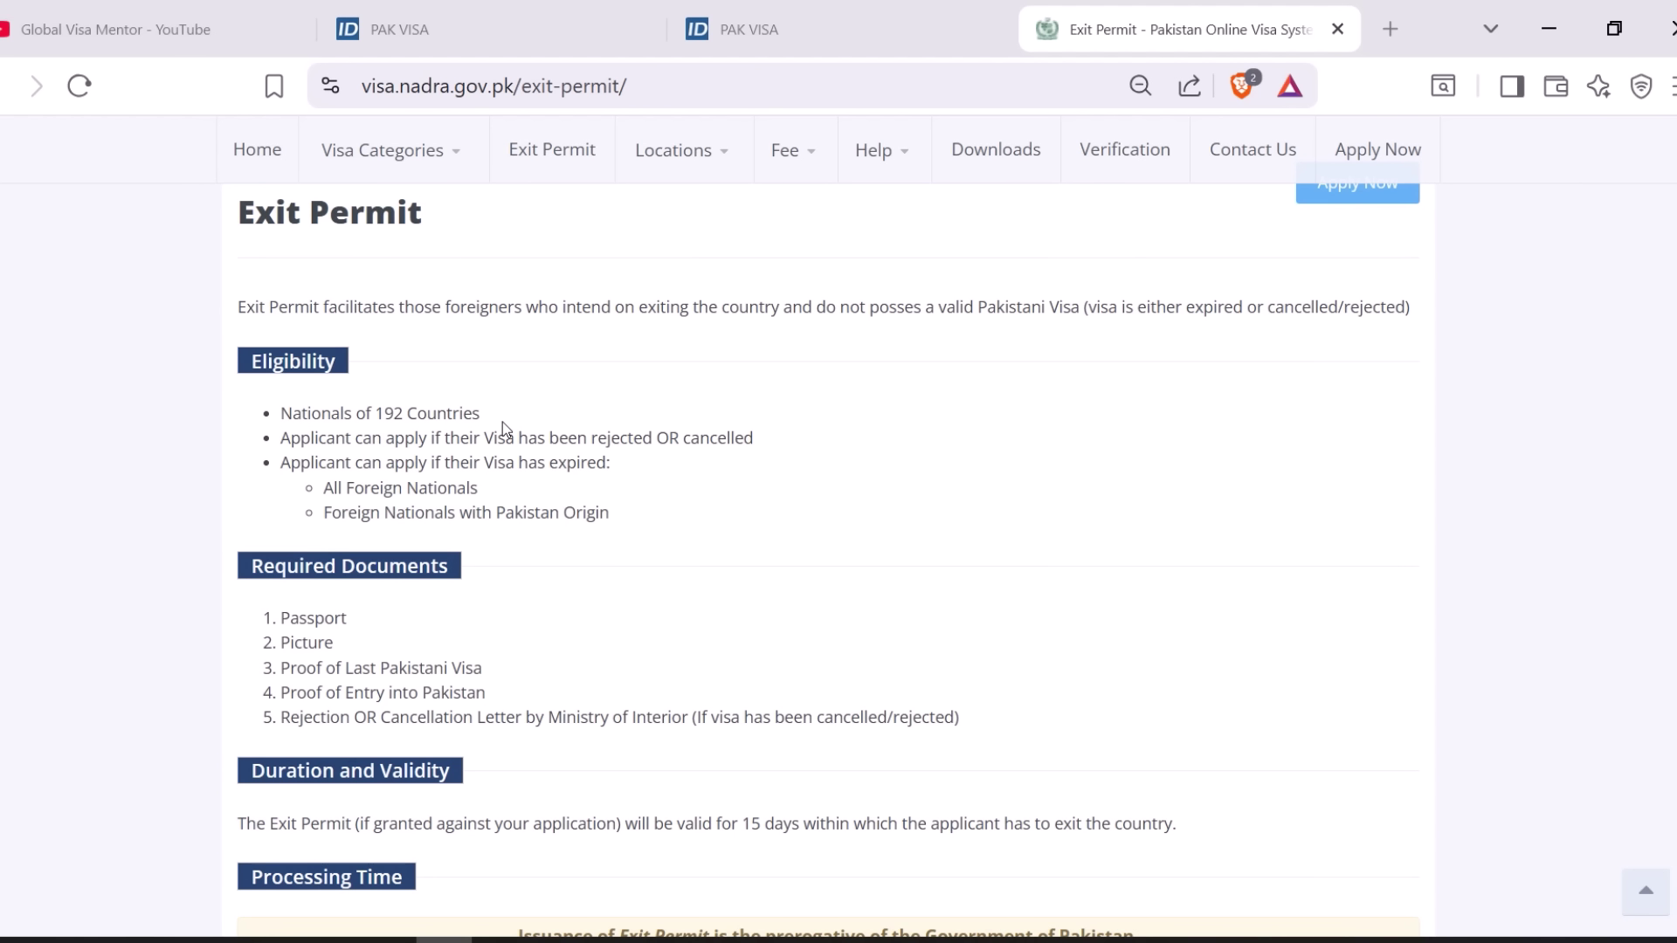
scroll(502, 422, "down", 2)
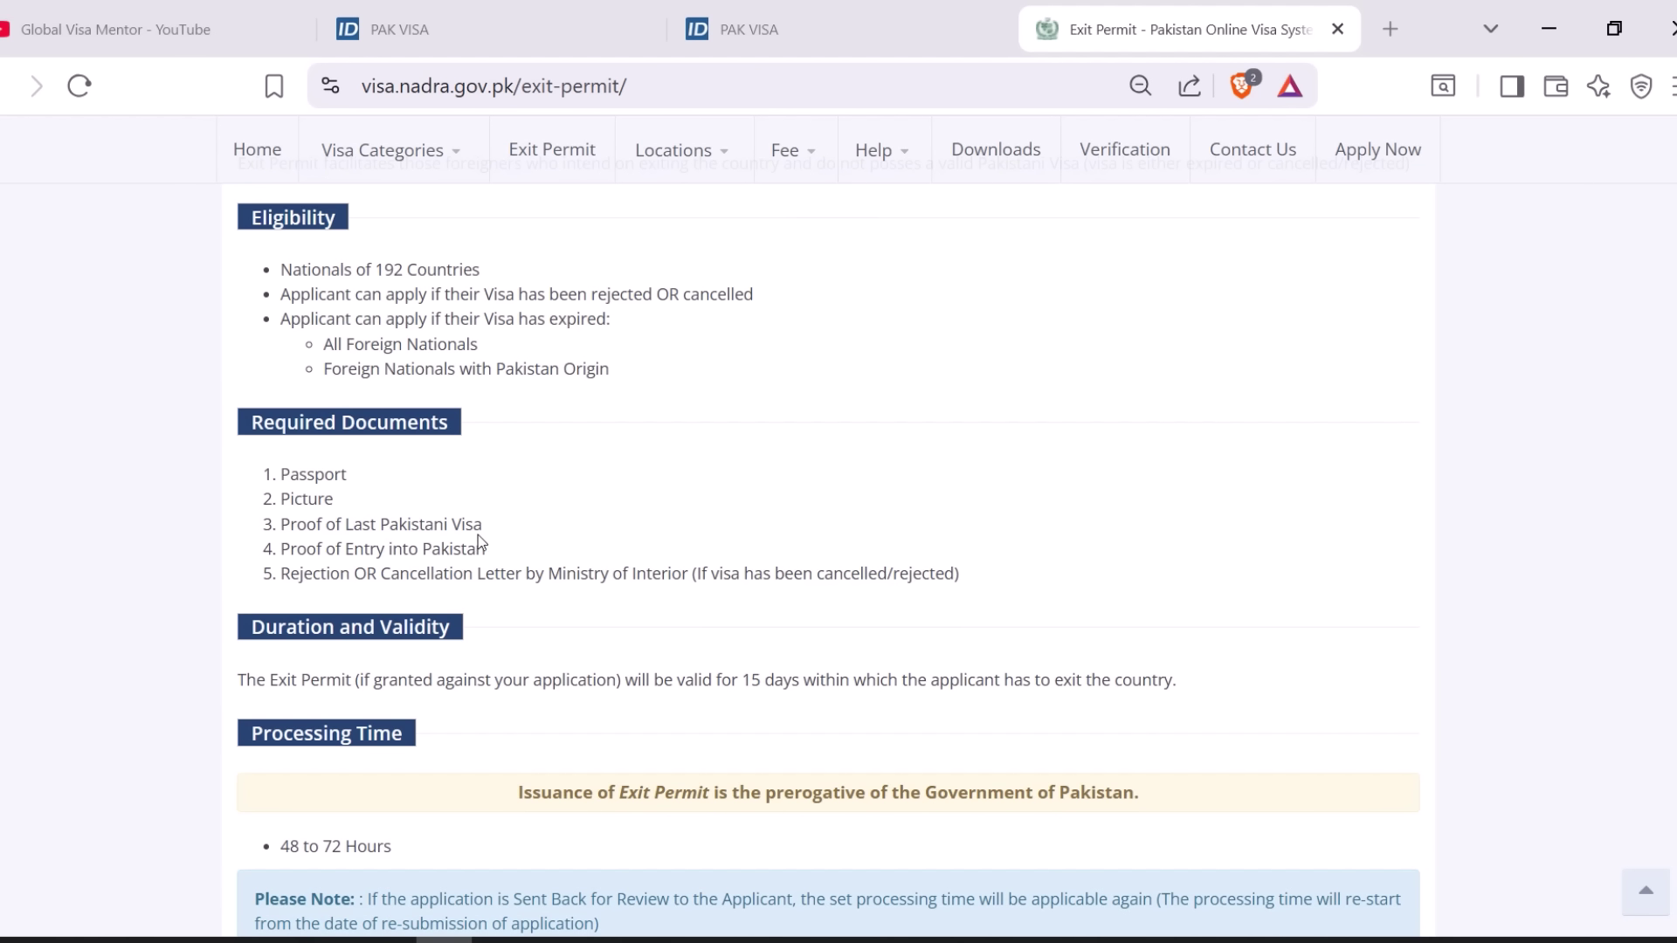
left_click_drag(483, 524, 292, 525)
left_click(343, 500)
- Review the 15-day validity and 48–72 hour processing time, then return to the Apply Online tab
scroll(419, 579, "down", 2)
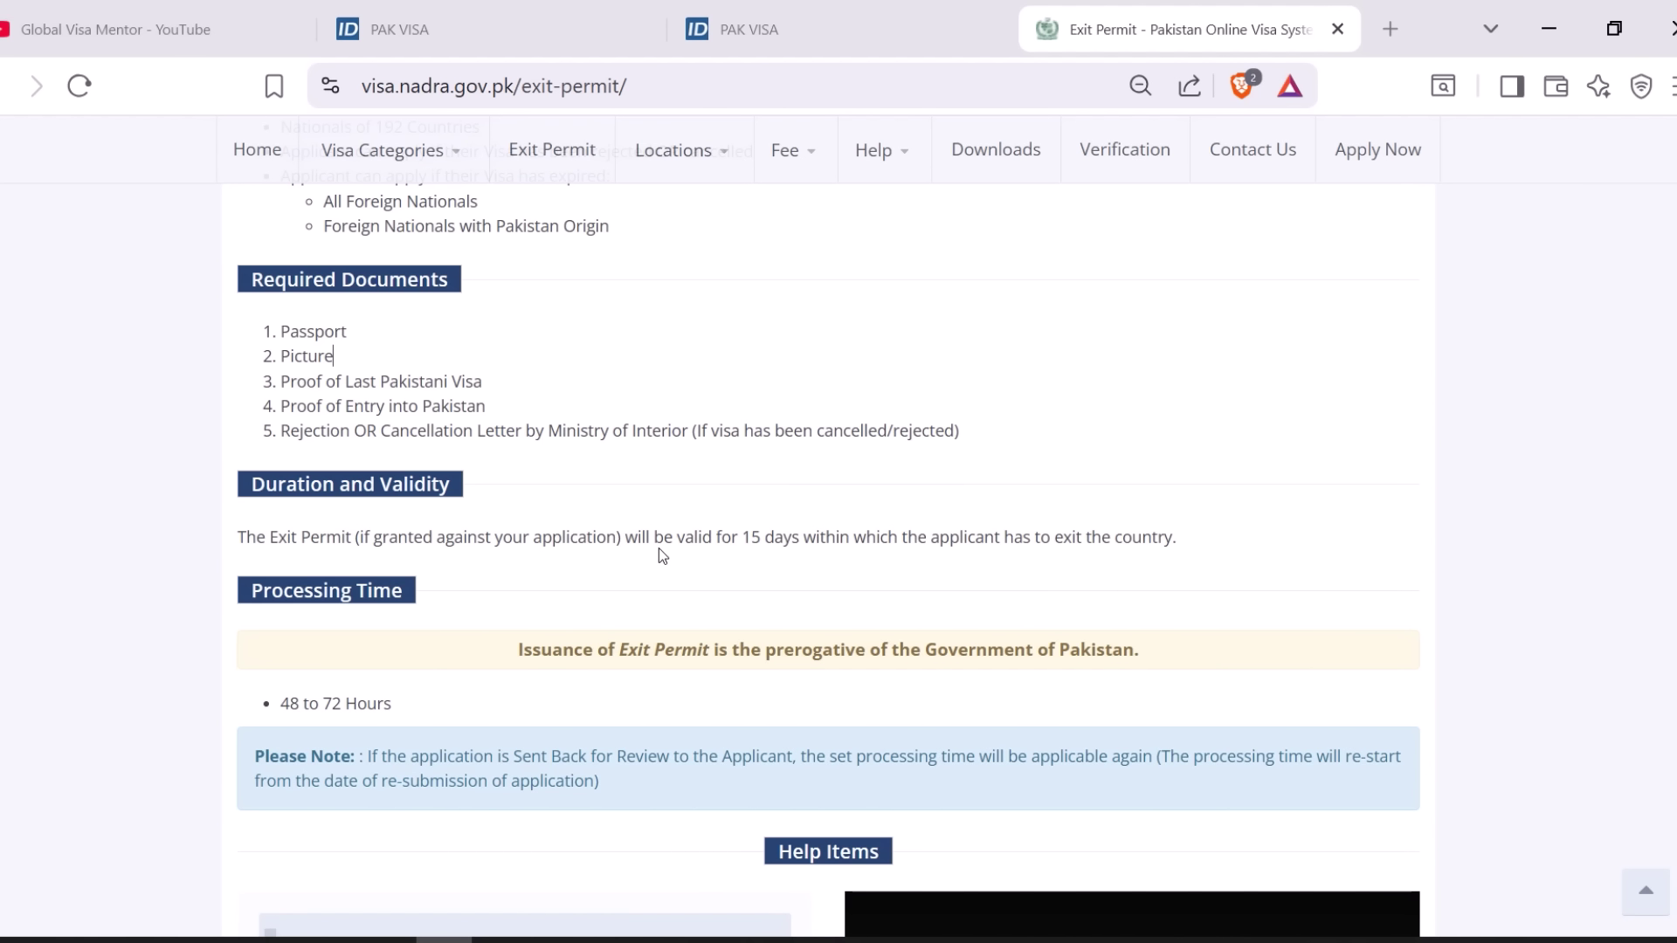
left_click_drag(727, 544, 1118, 548)
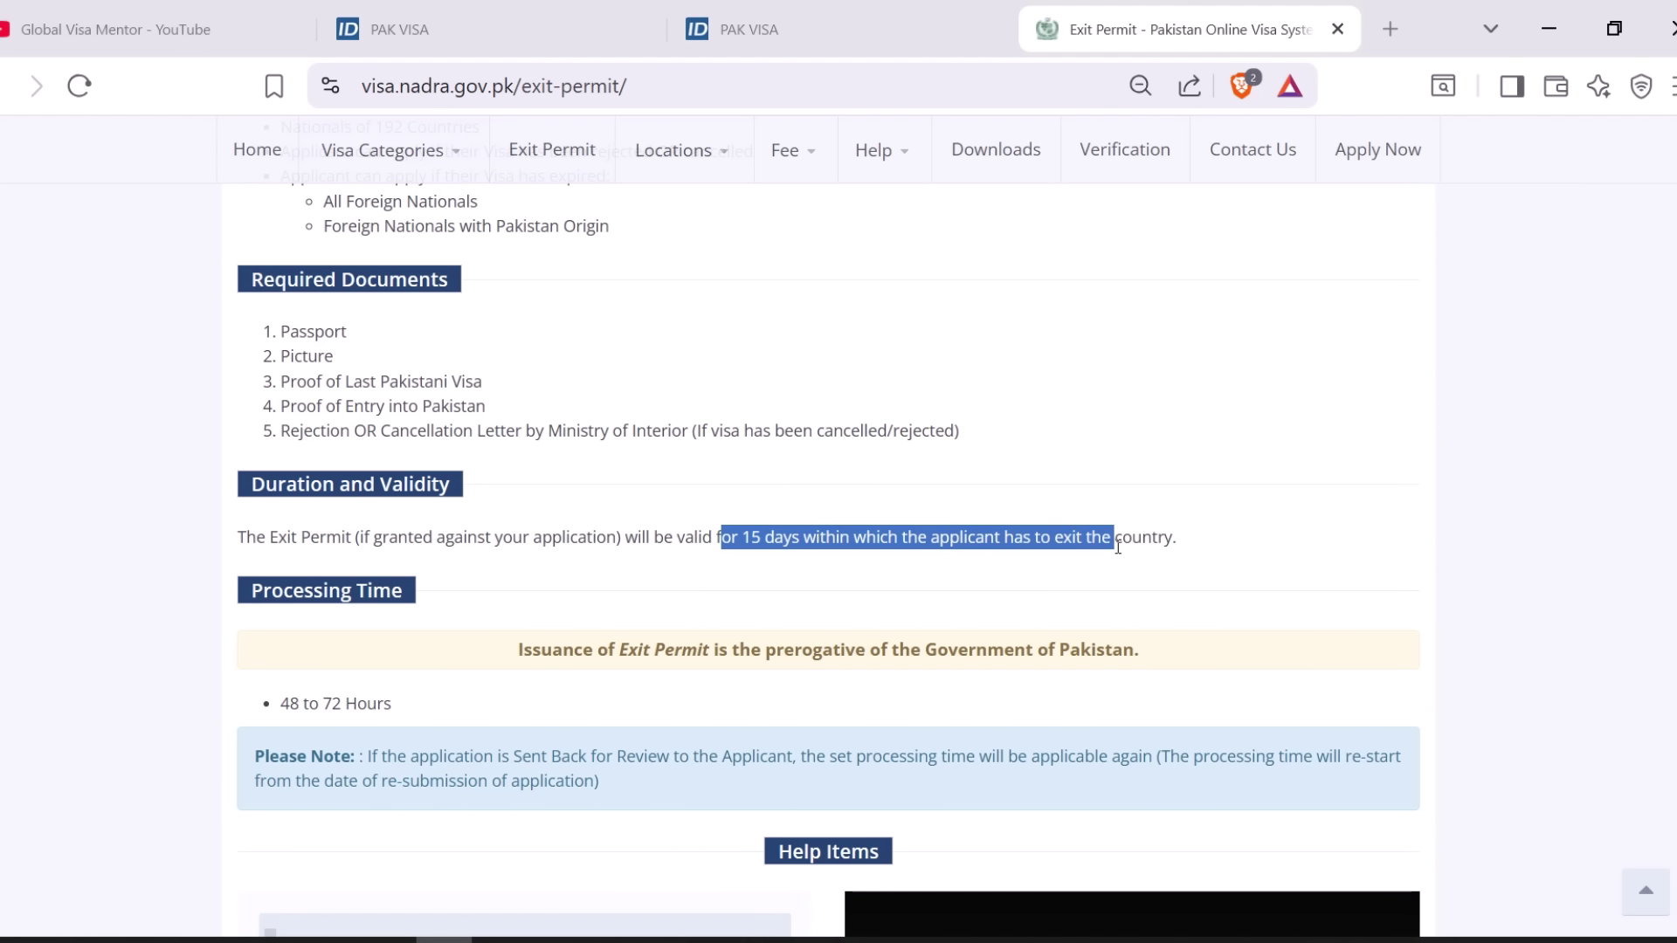
scroll(718, 463, "down", 2)
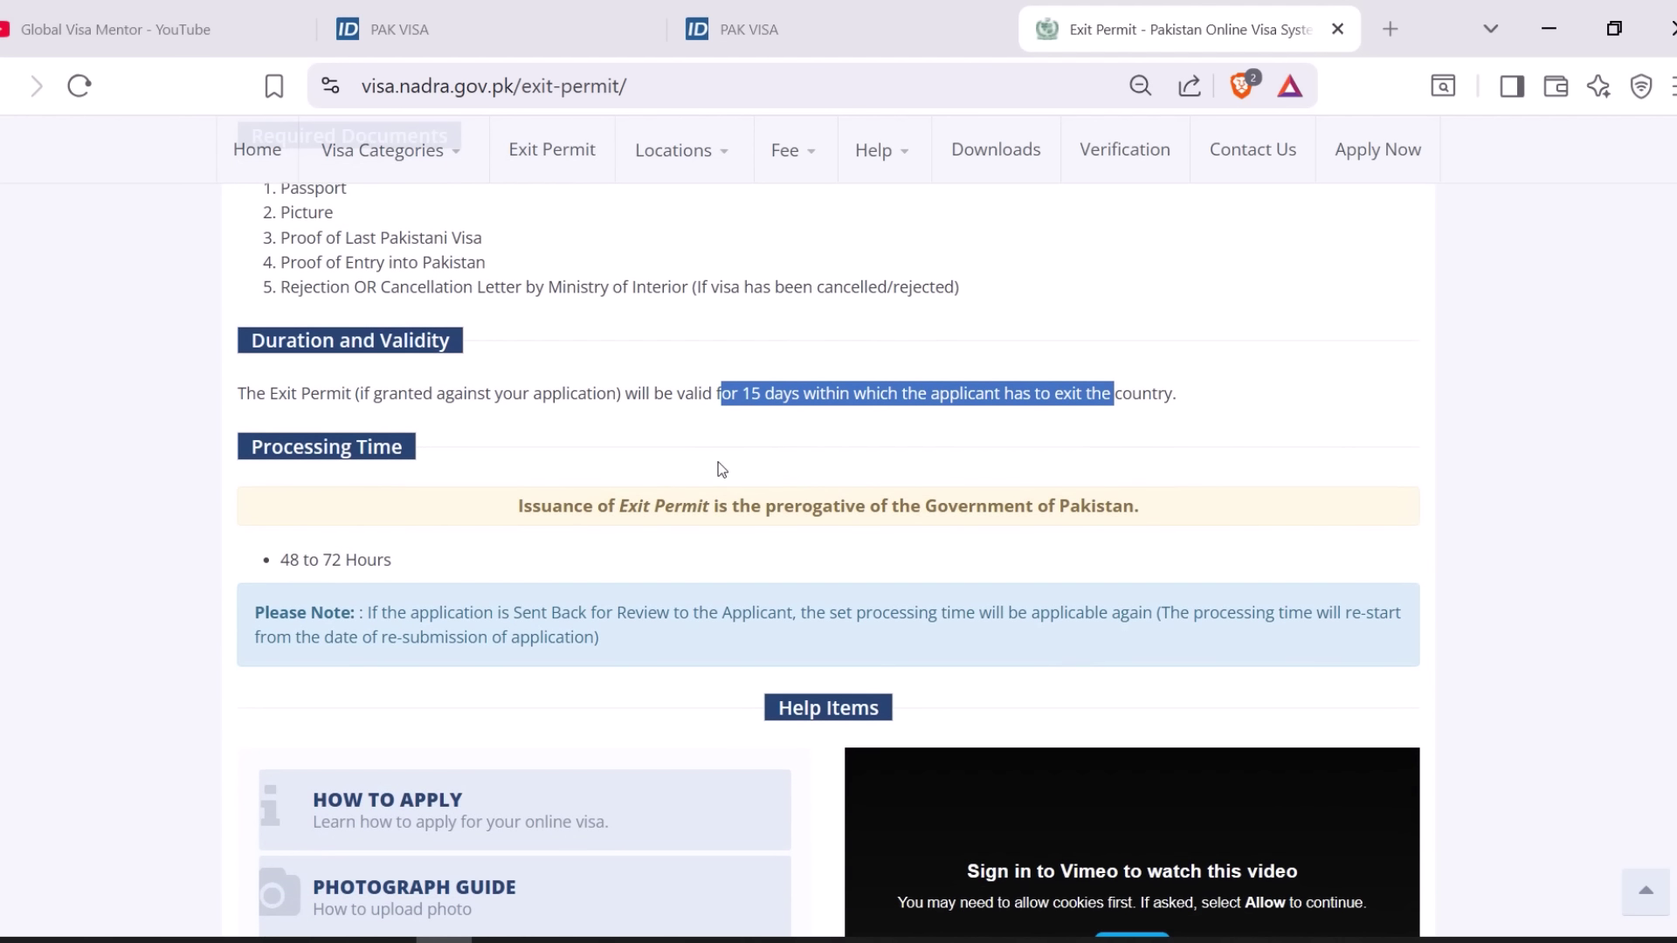
left_click(534, 400)
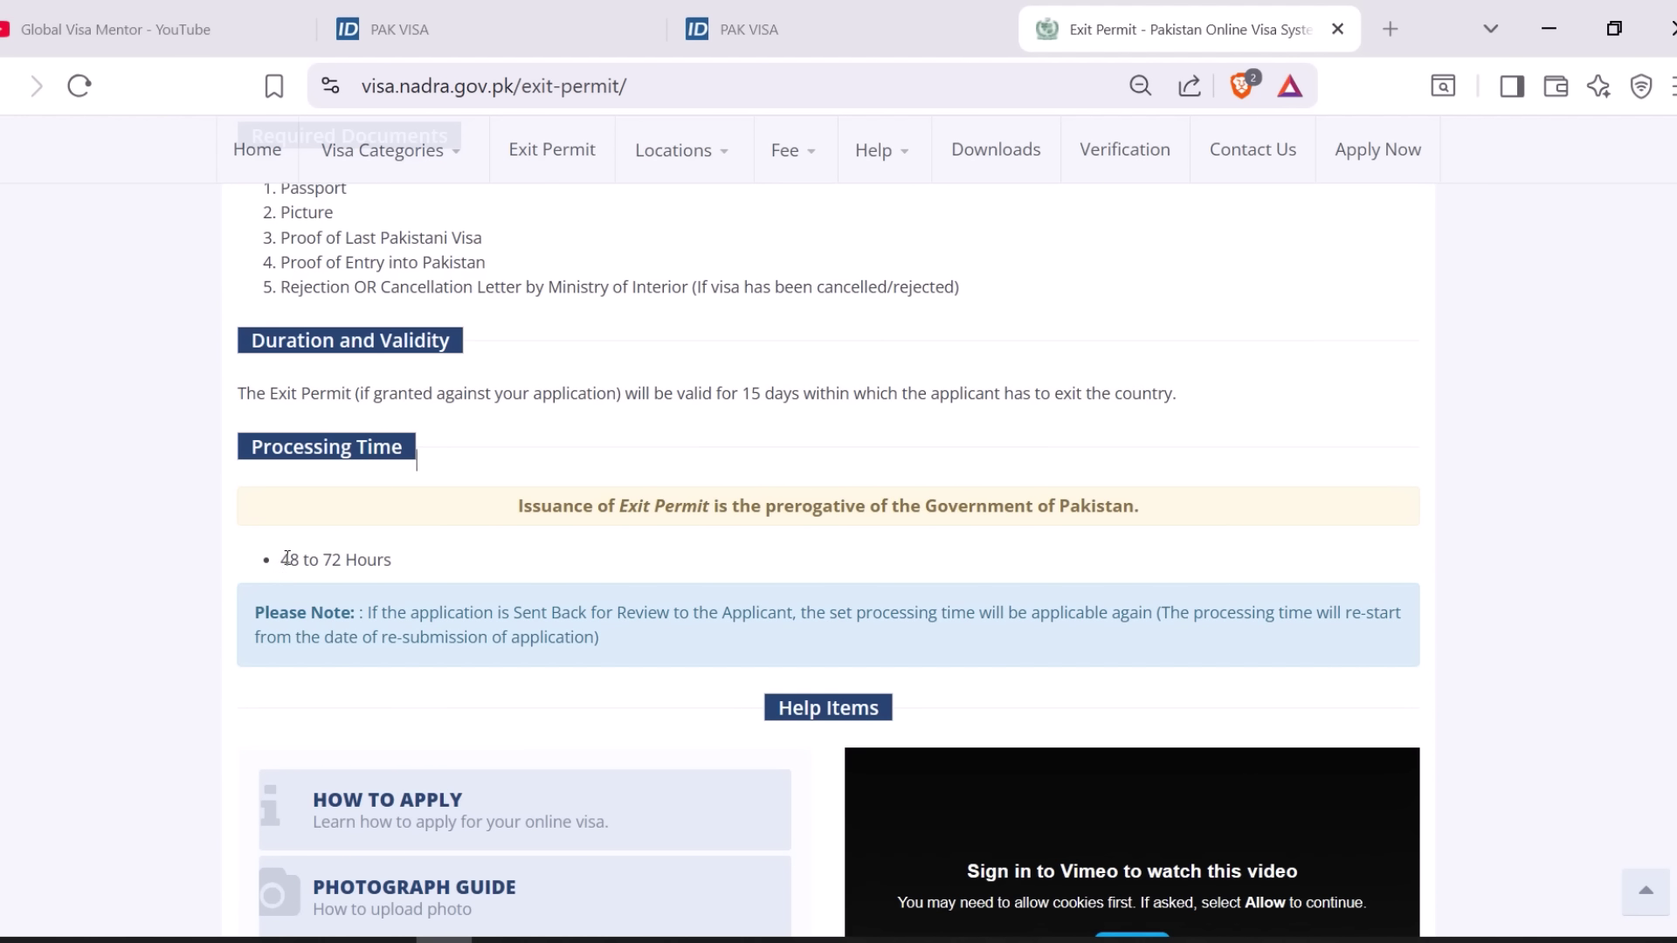
left_click_drag(287, 557, 394, 563)
scroll(539, 552, "up", 8)
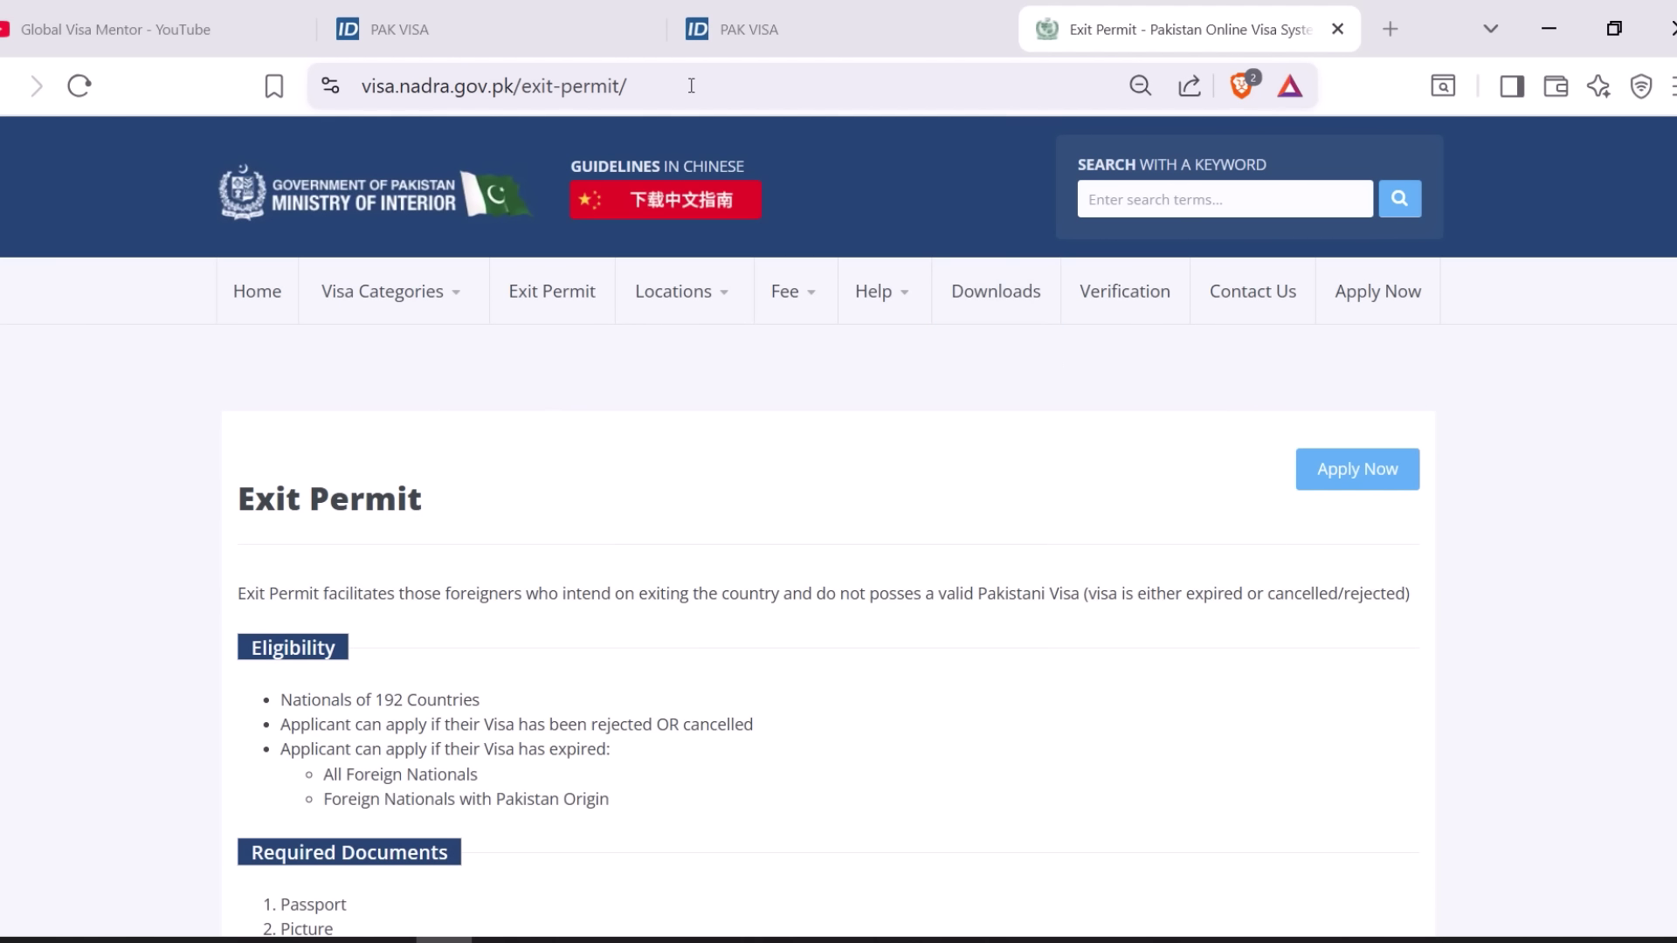
left_click(542, 33)
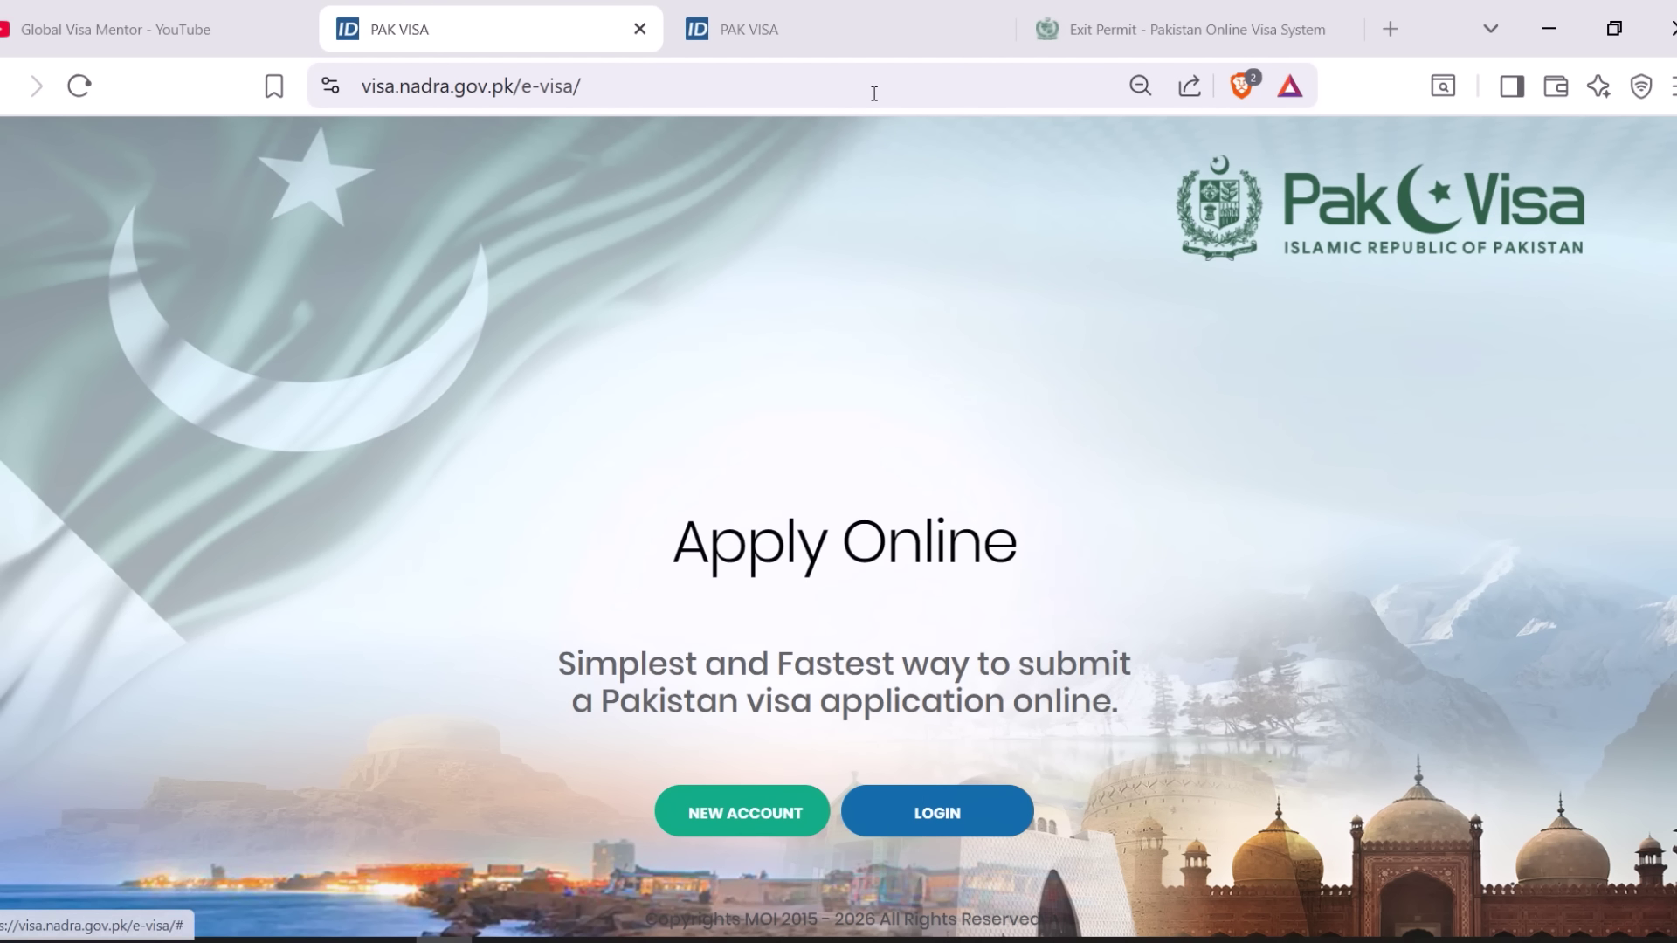
- On the PAK VISA Terms and Conditions page, accept the terms and continue
left_click(855, 22)
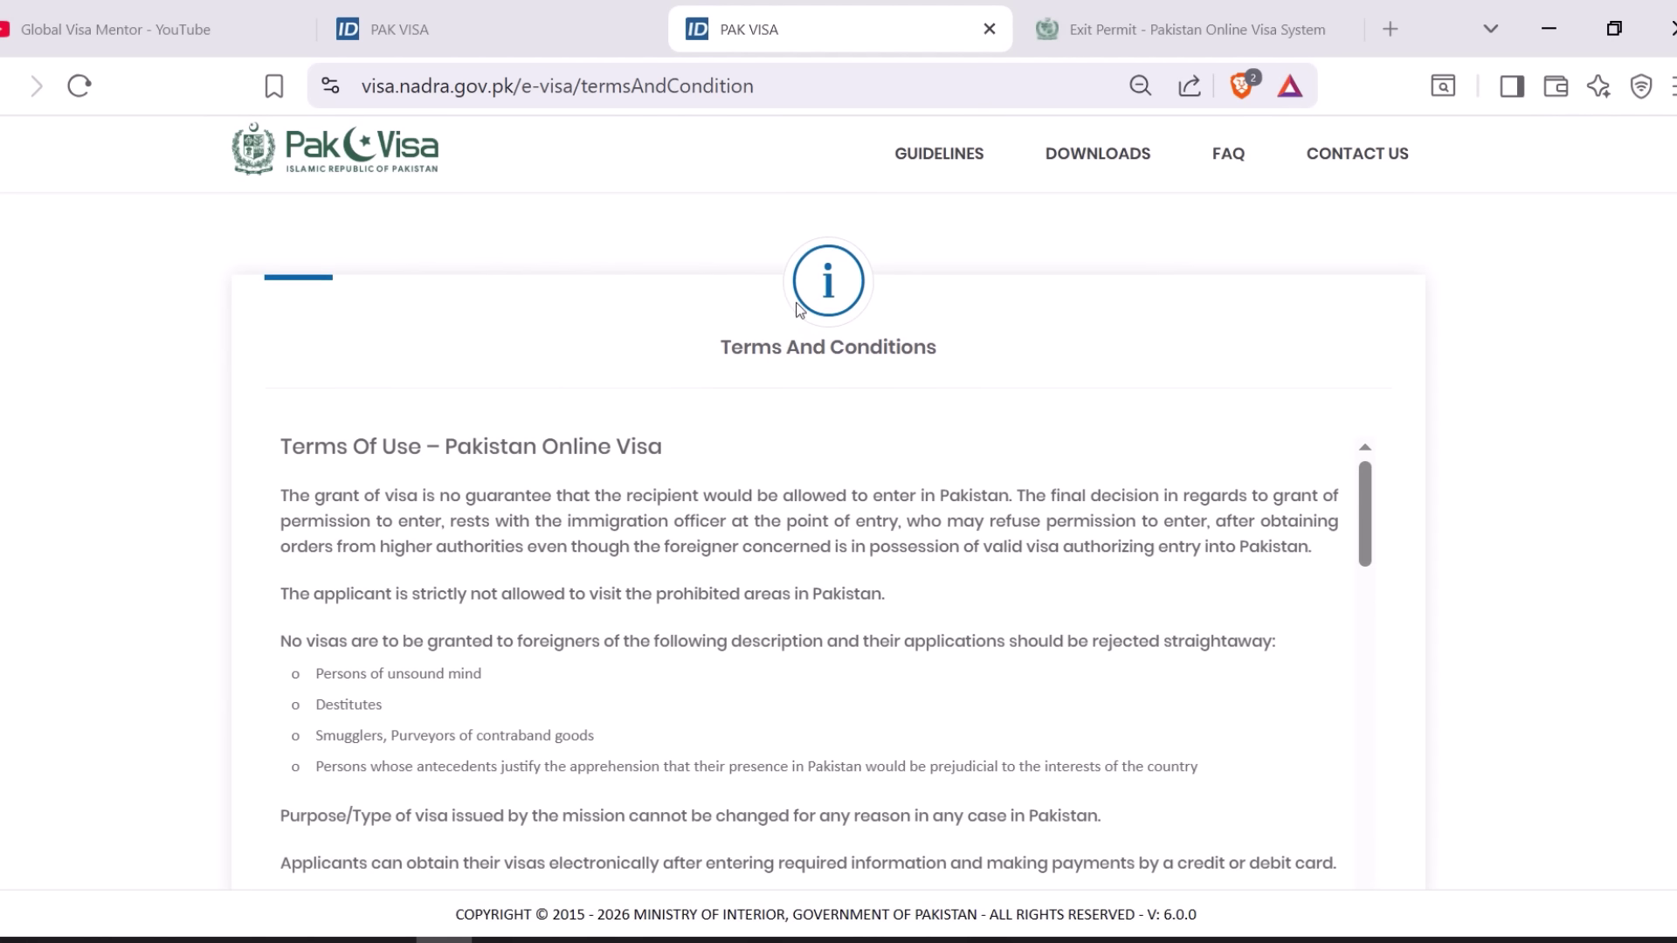
left_click(944, 807)
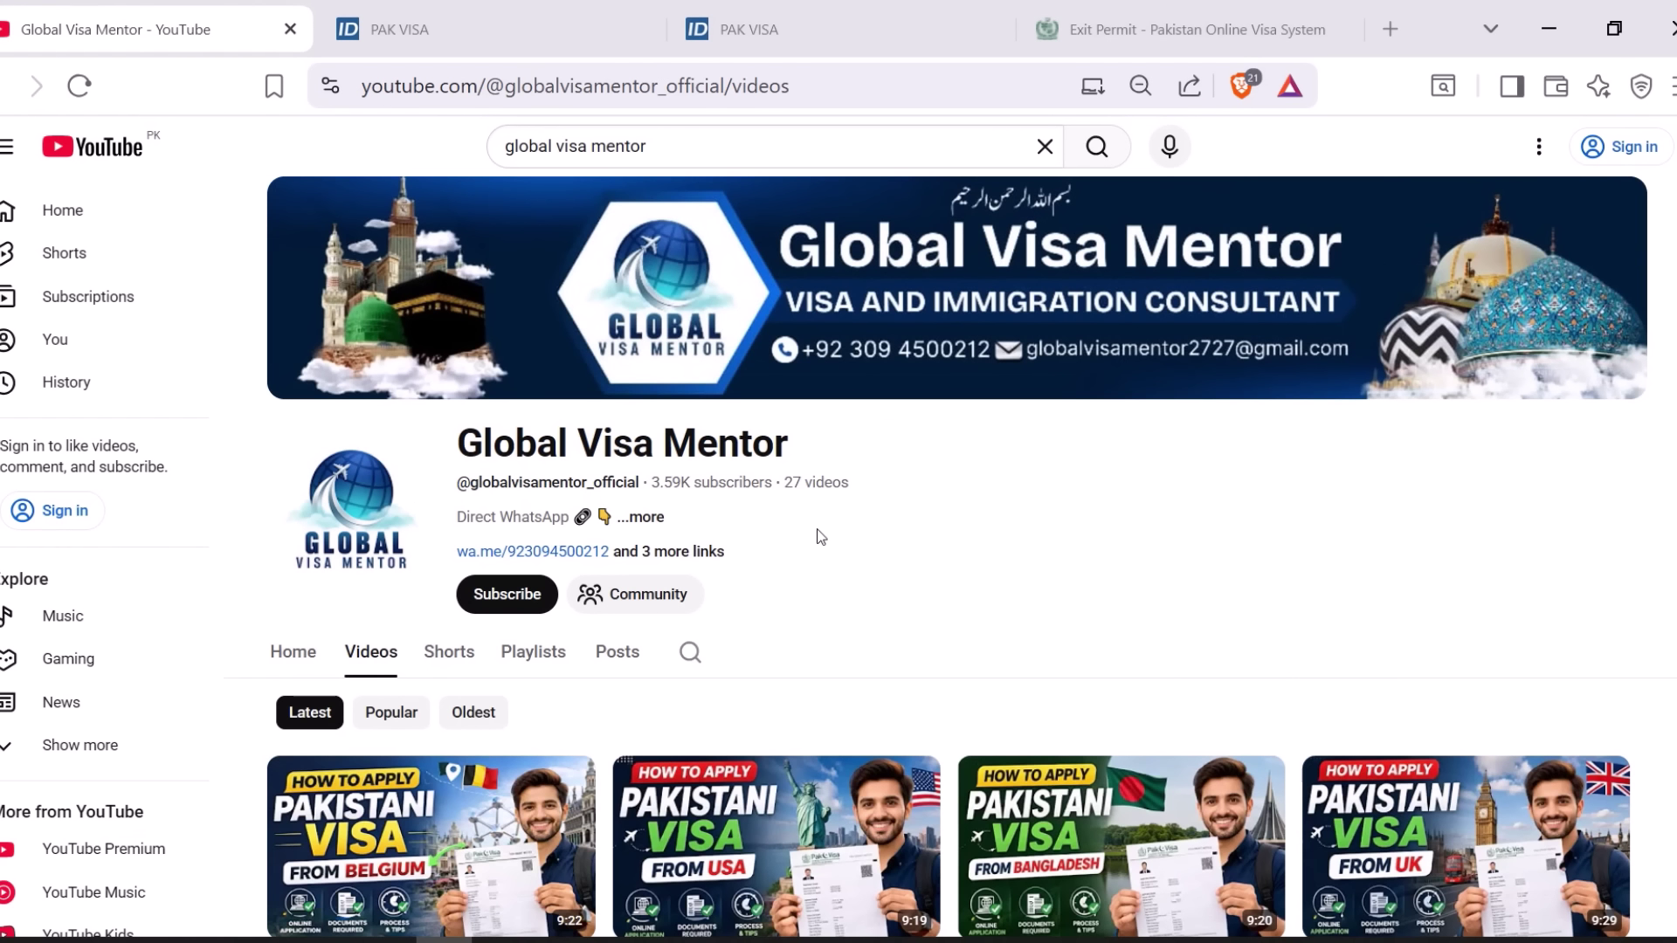
scroll(820, 536, "down", 2)
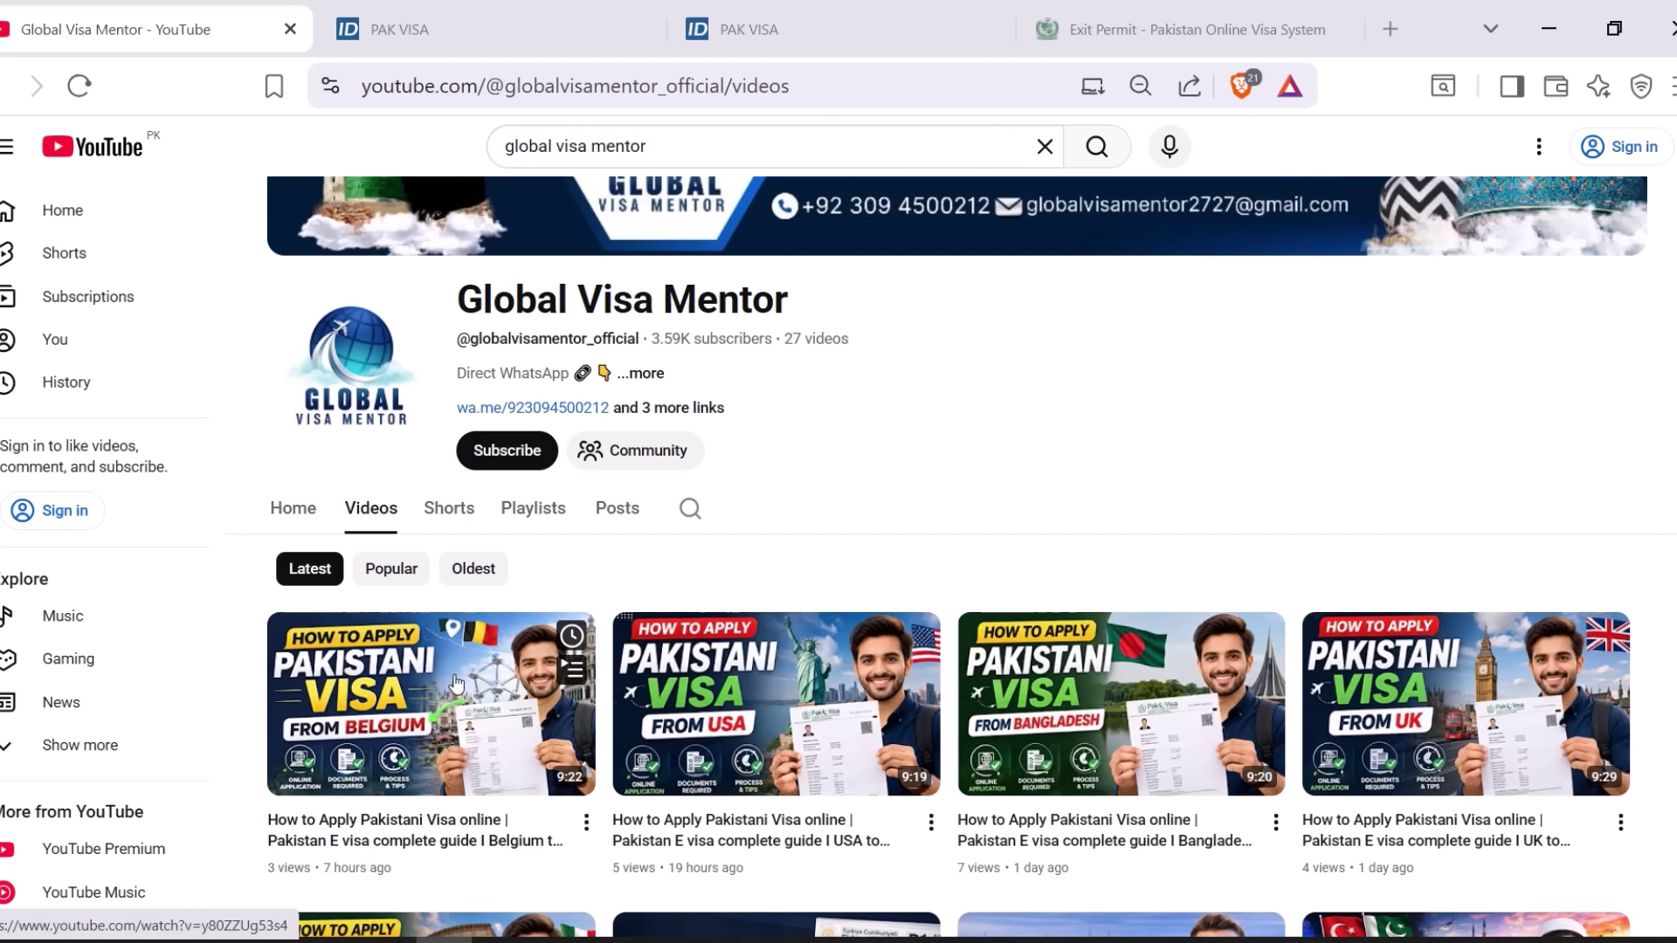
- Scroll through the Global Visa Mentor videos, then switch back to the PakVisa Existing Applications tab
scroll(1247, 629, "down", 2)
scroll(1248, 627, "down", 2)
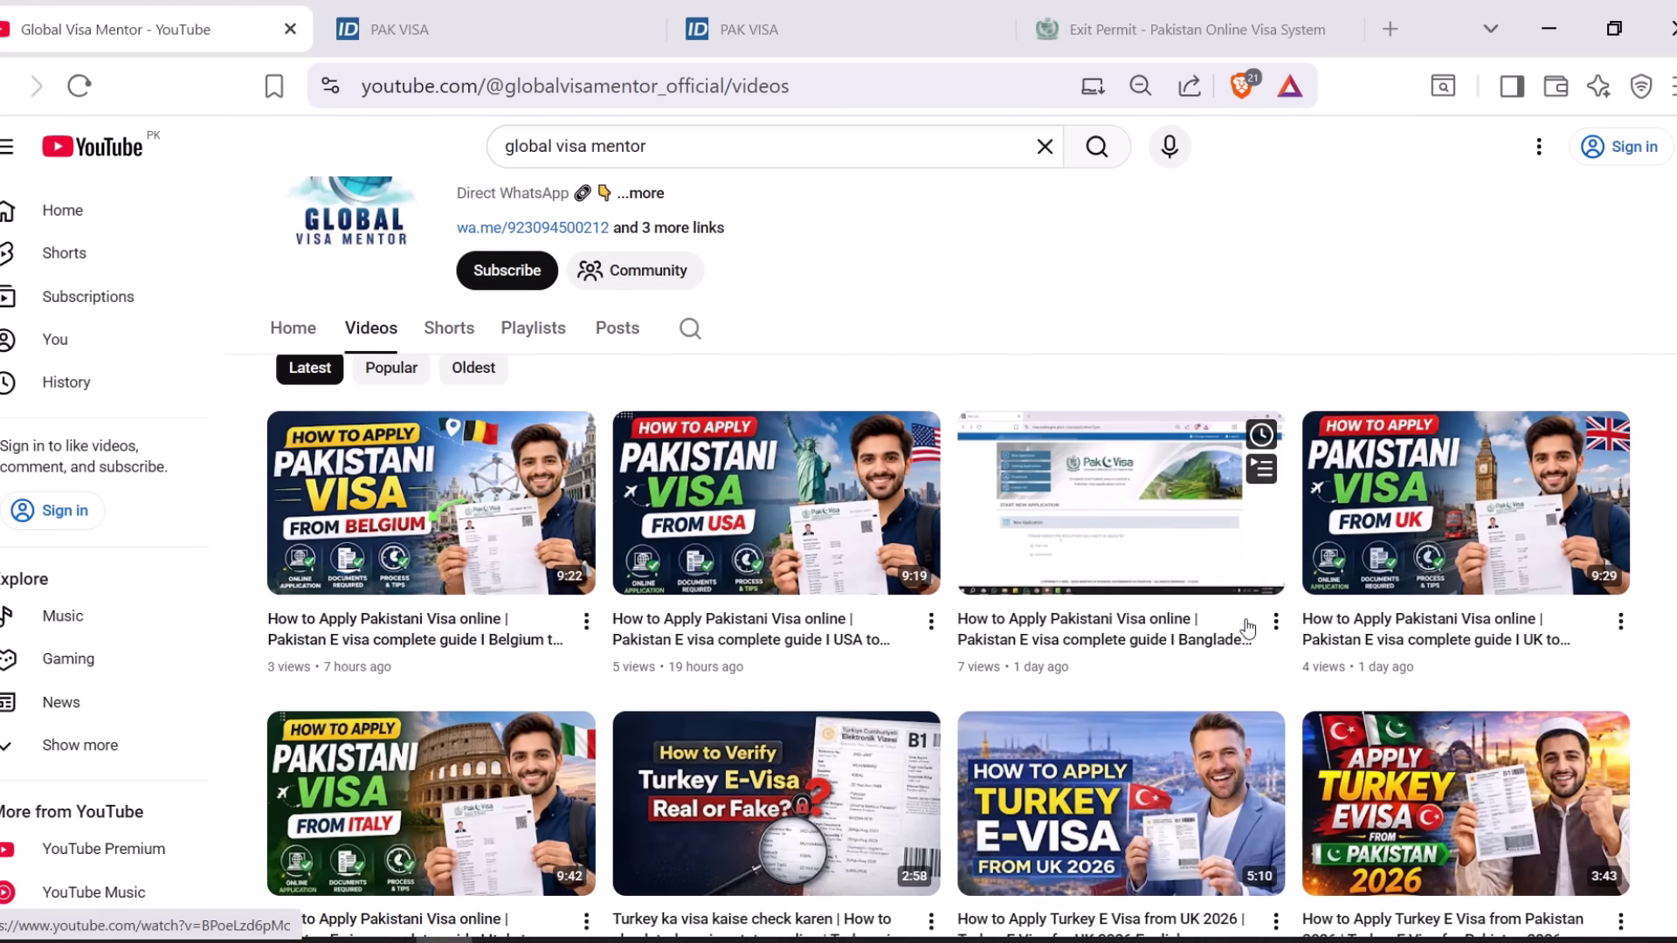
scroll(1045, 416, "up", 4)
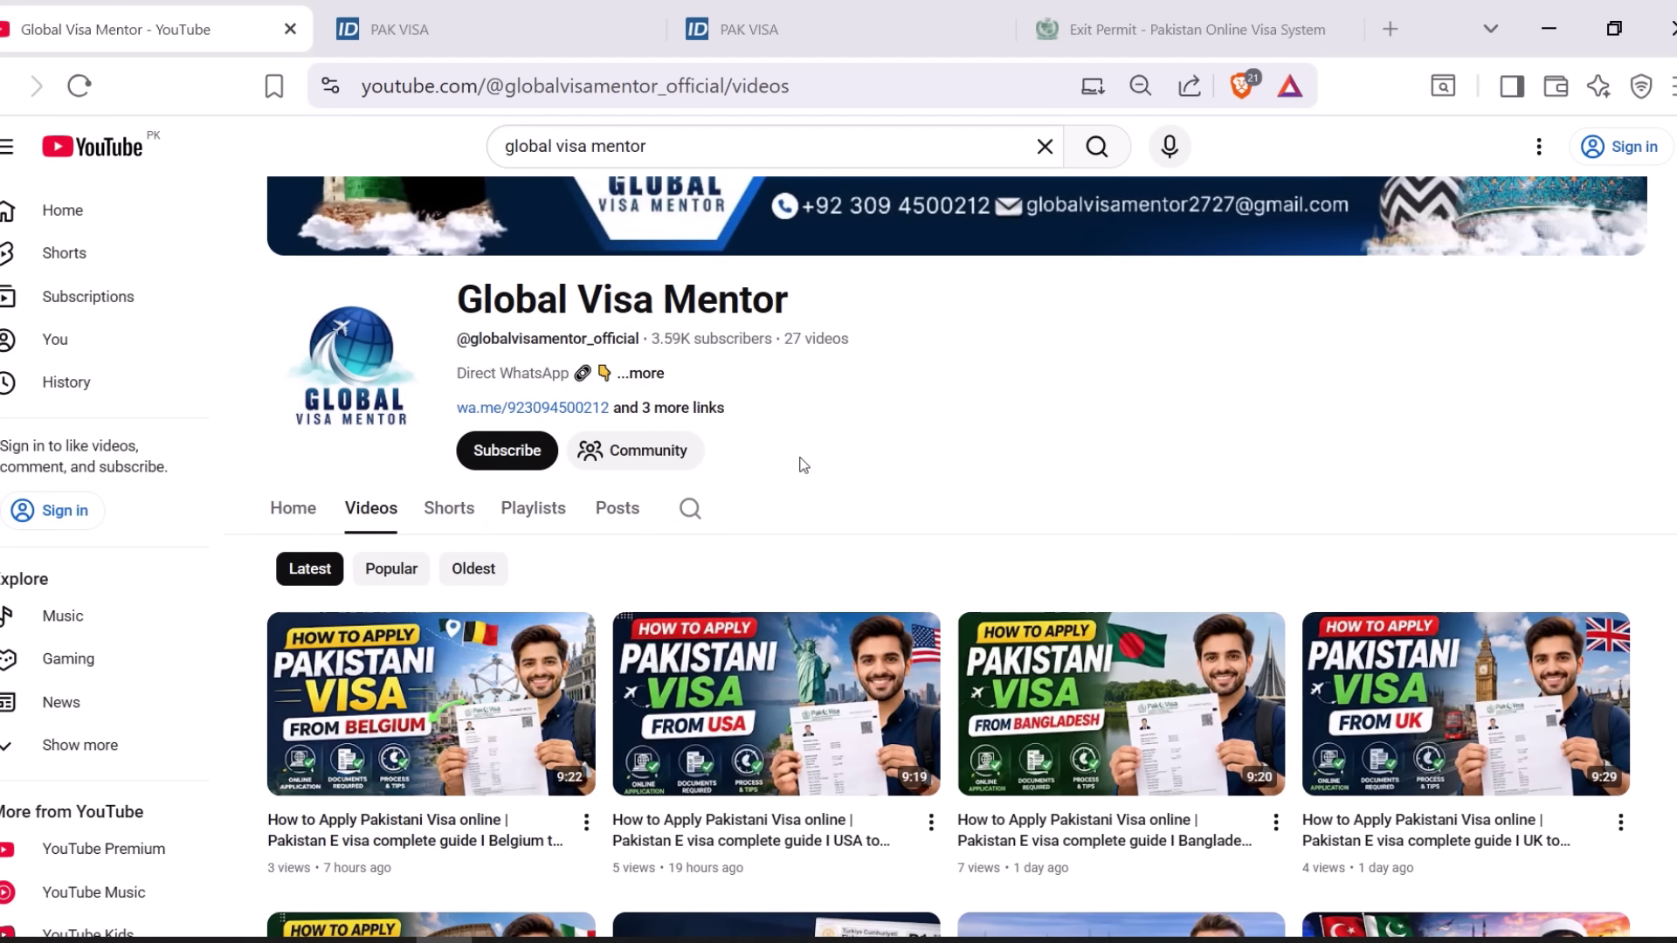
scroll(657, 562, "up", 2)
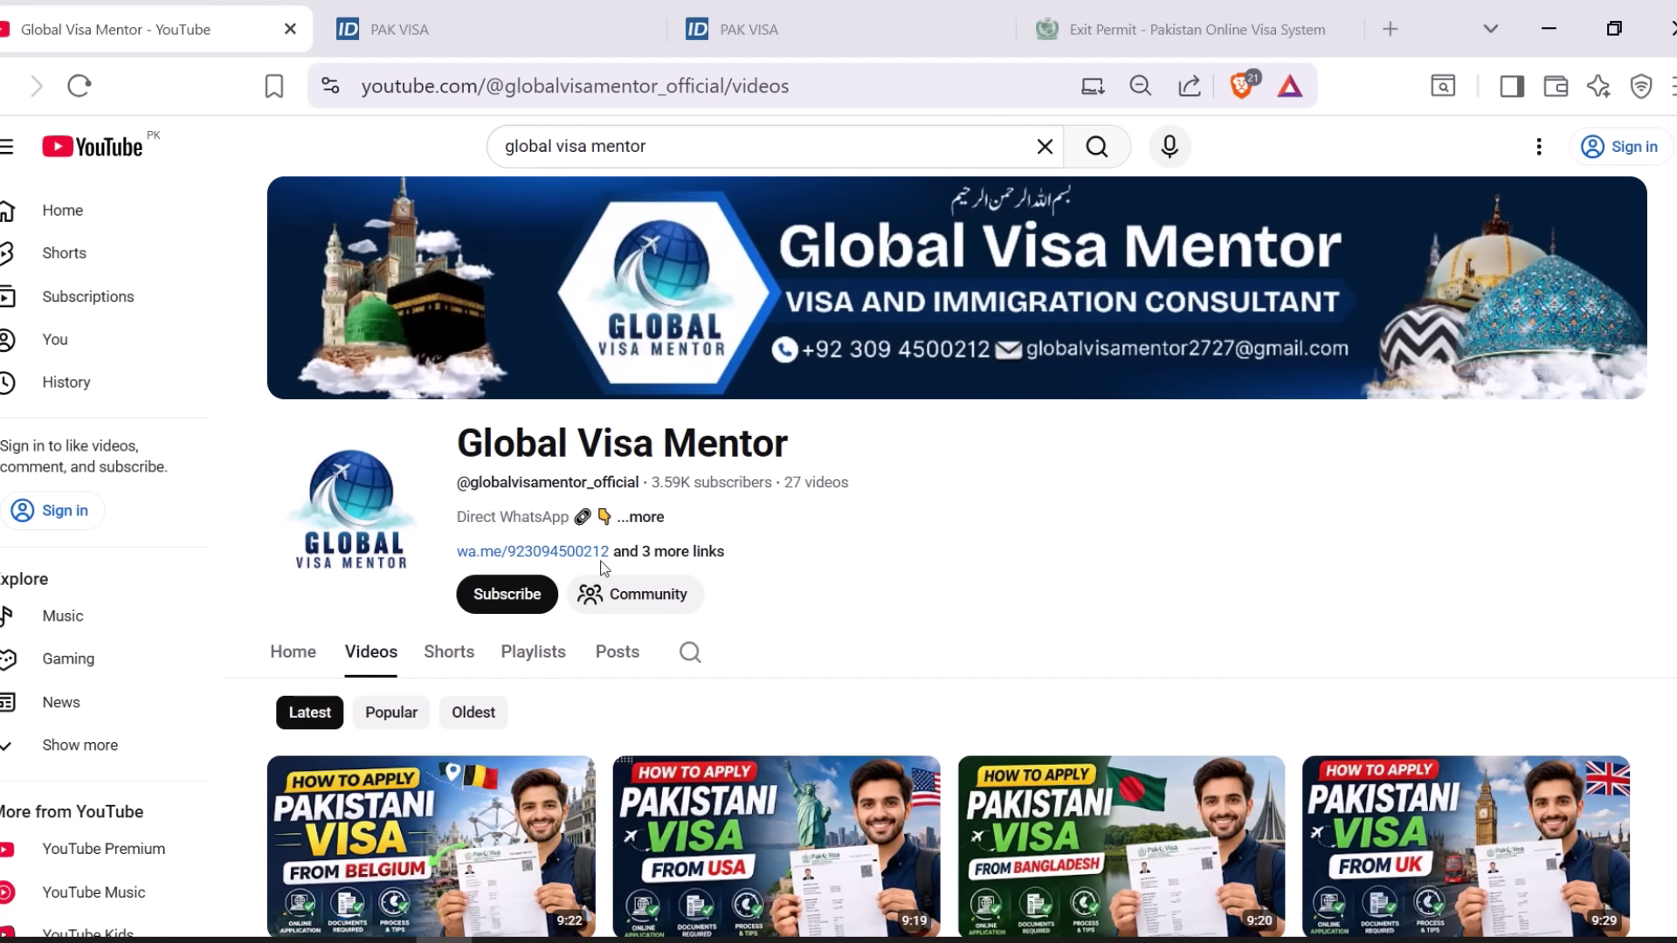
scroll(673, 533, "down", 3)
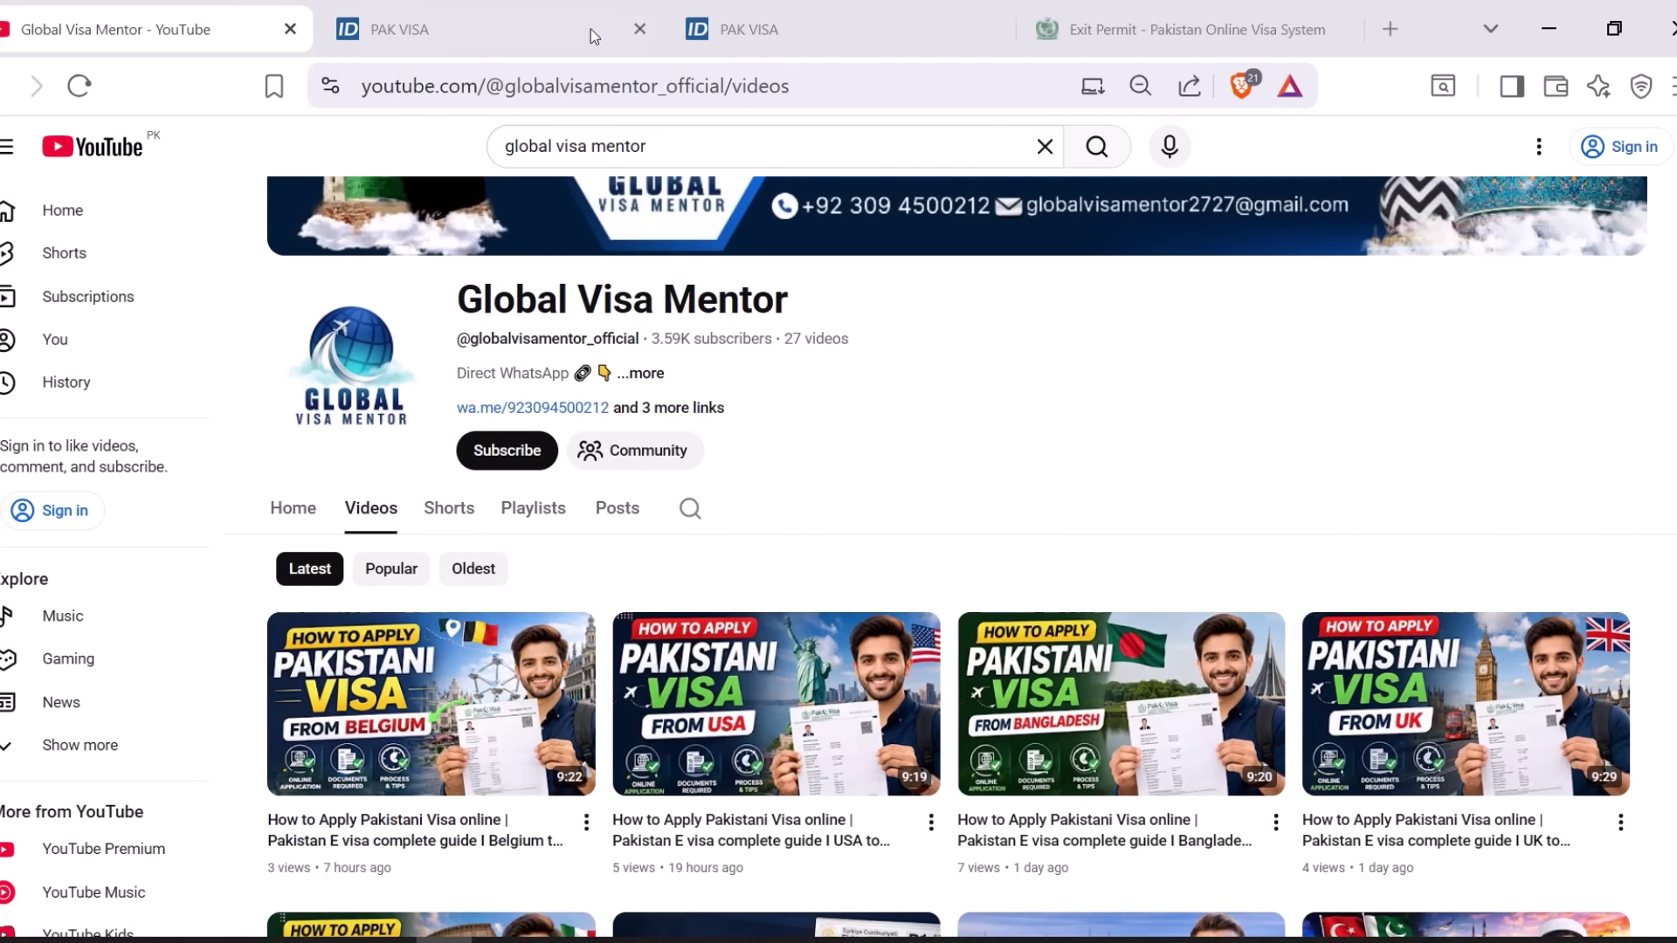
left_click(587, 28)
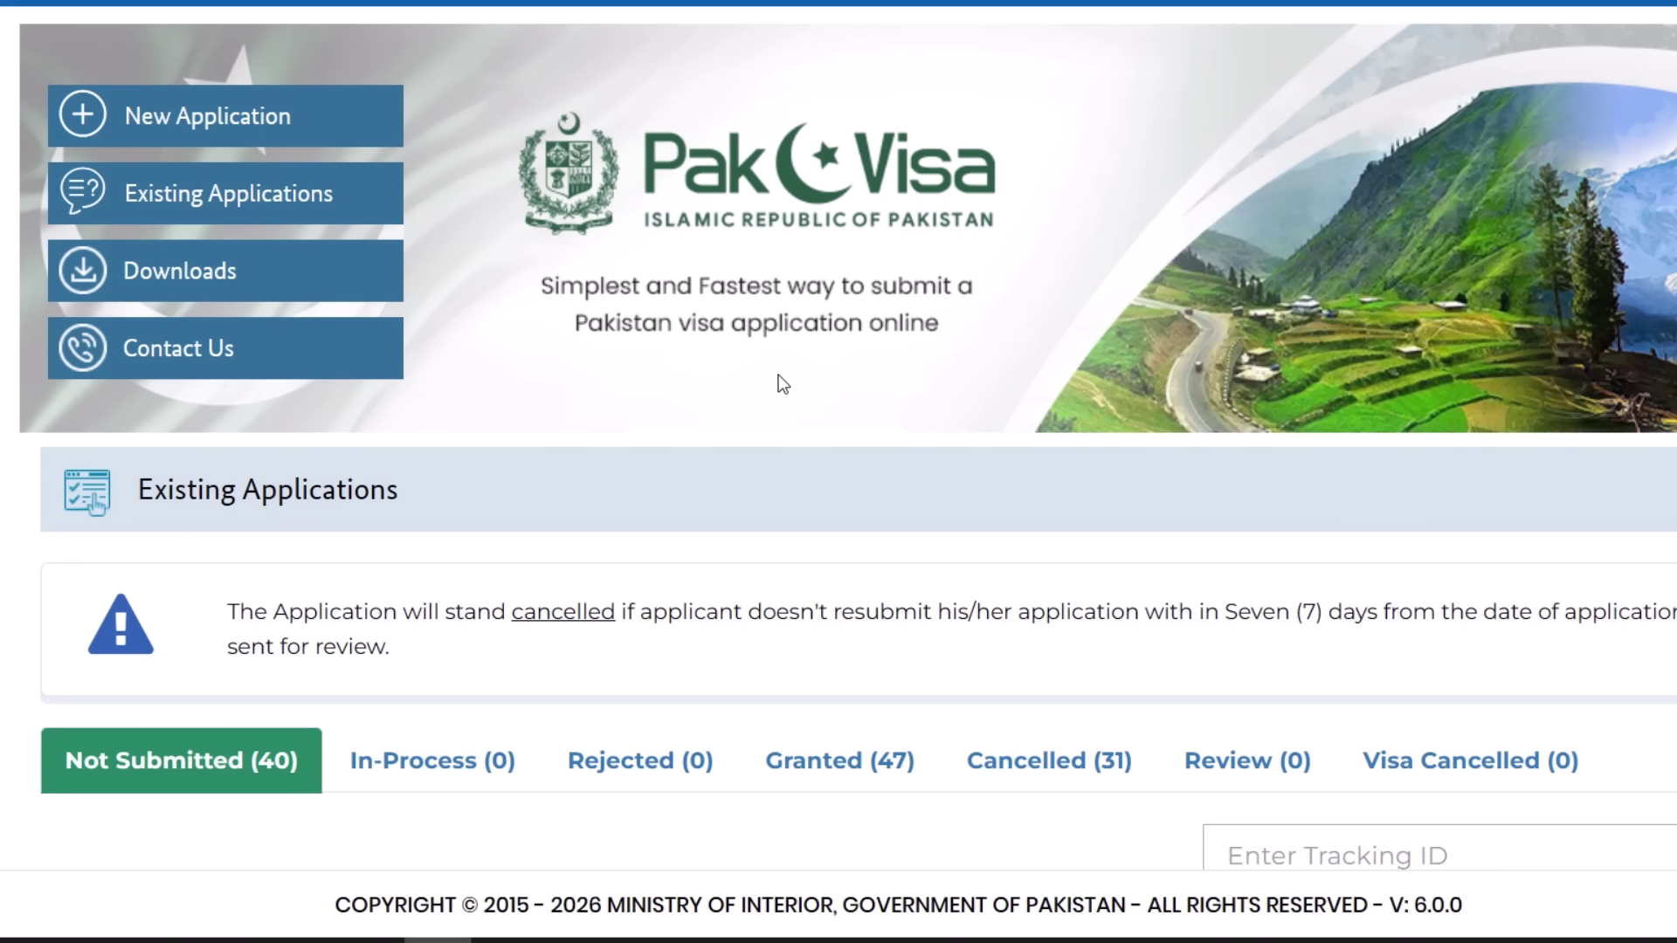
- Select Exit Permit as the document type and start a new application
scroll(777, 403, "down", 2)
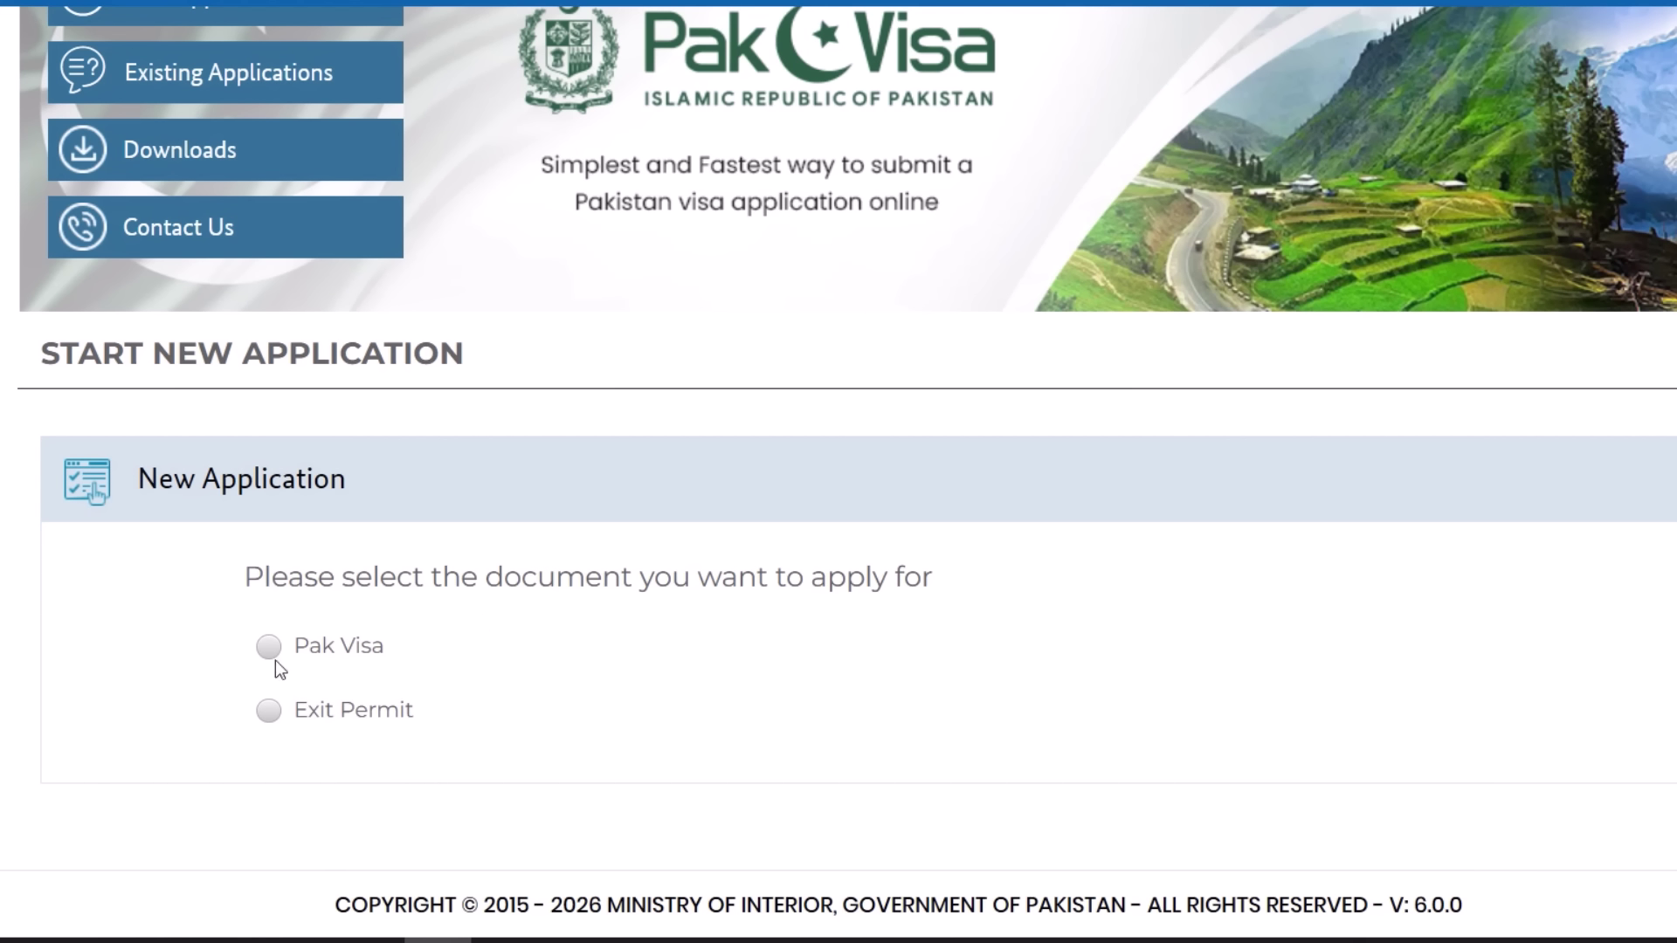
left_click(276, 715)
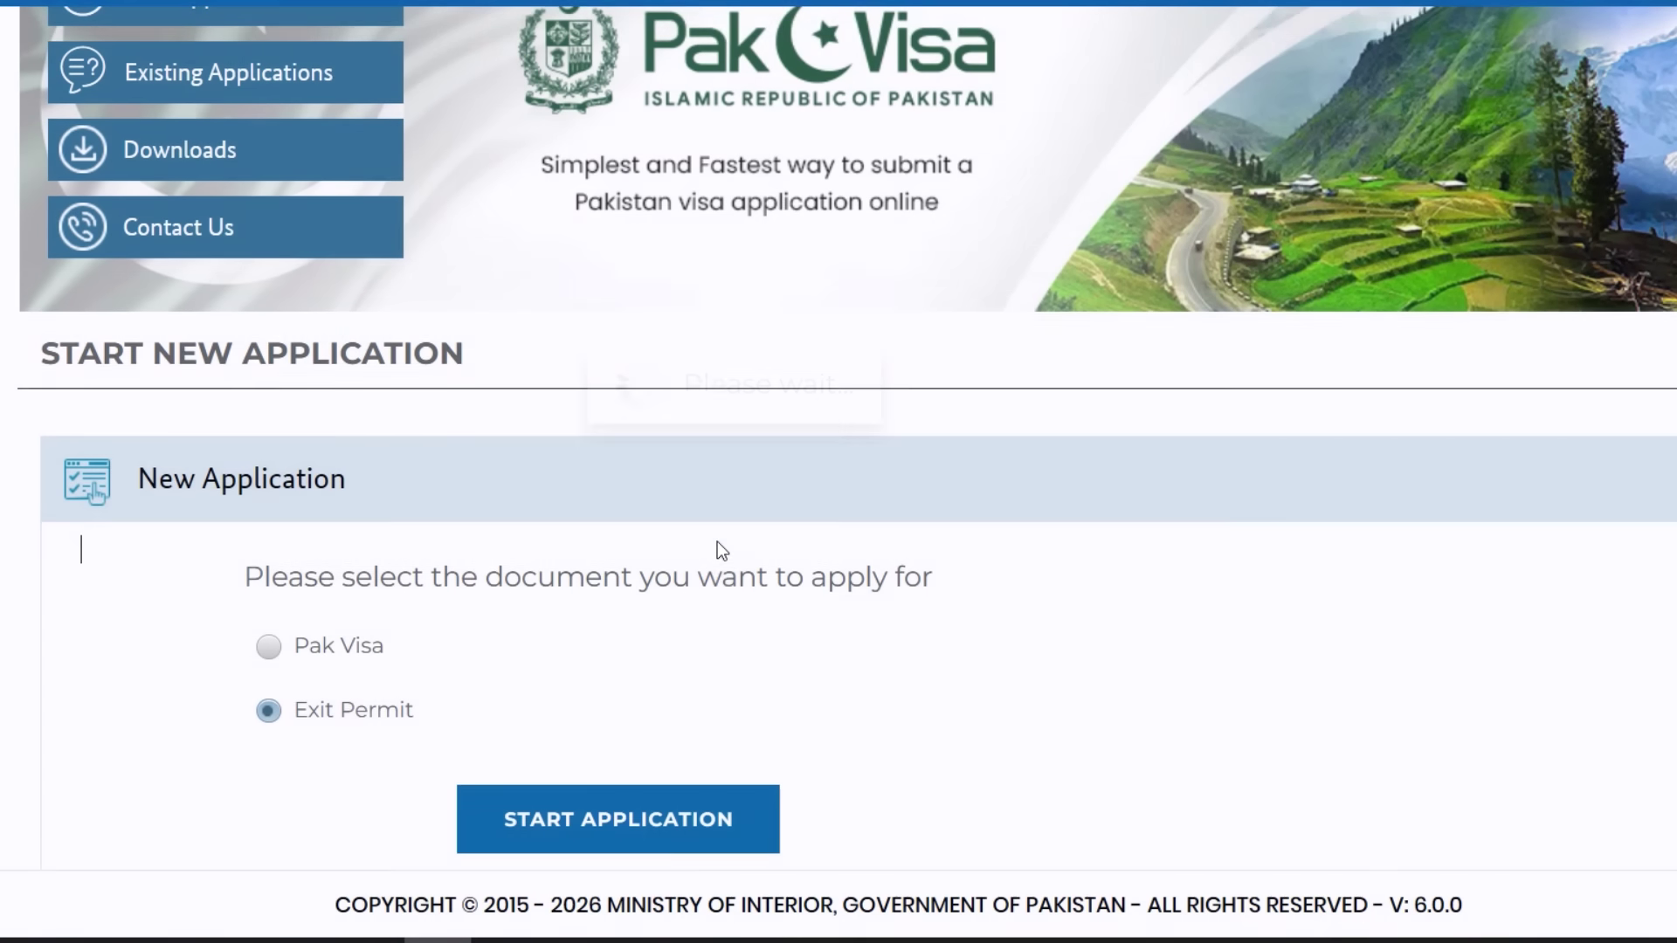
scroll(752, 585, "down", 1)
left_click(651, 723)
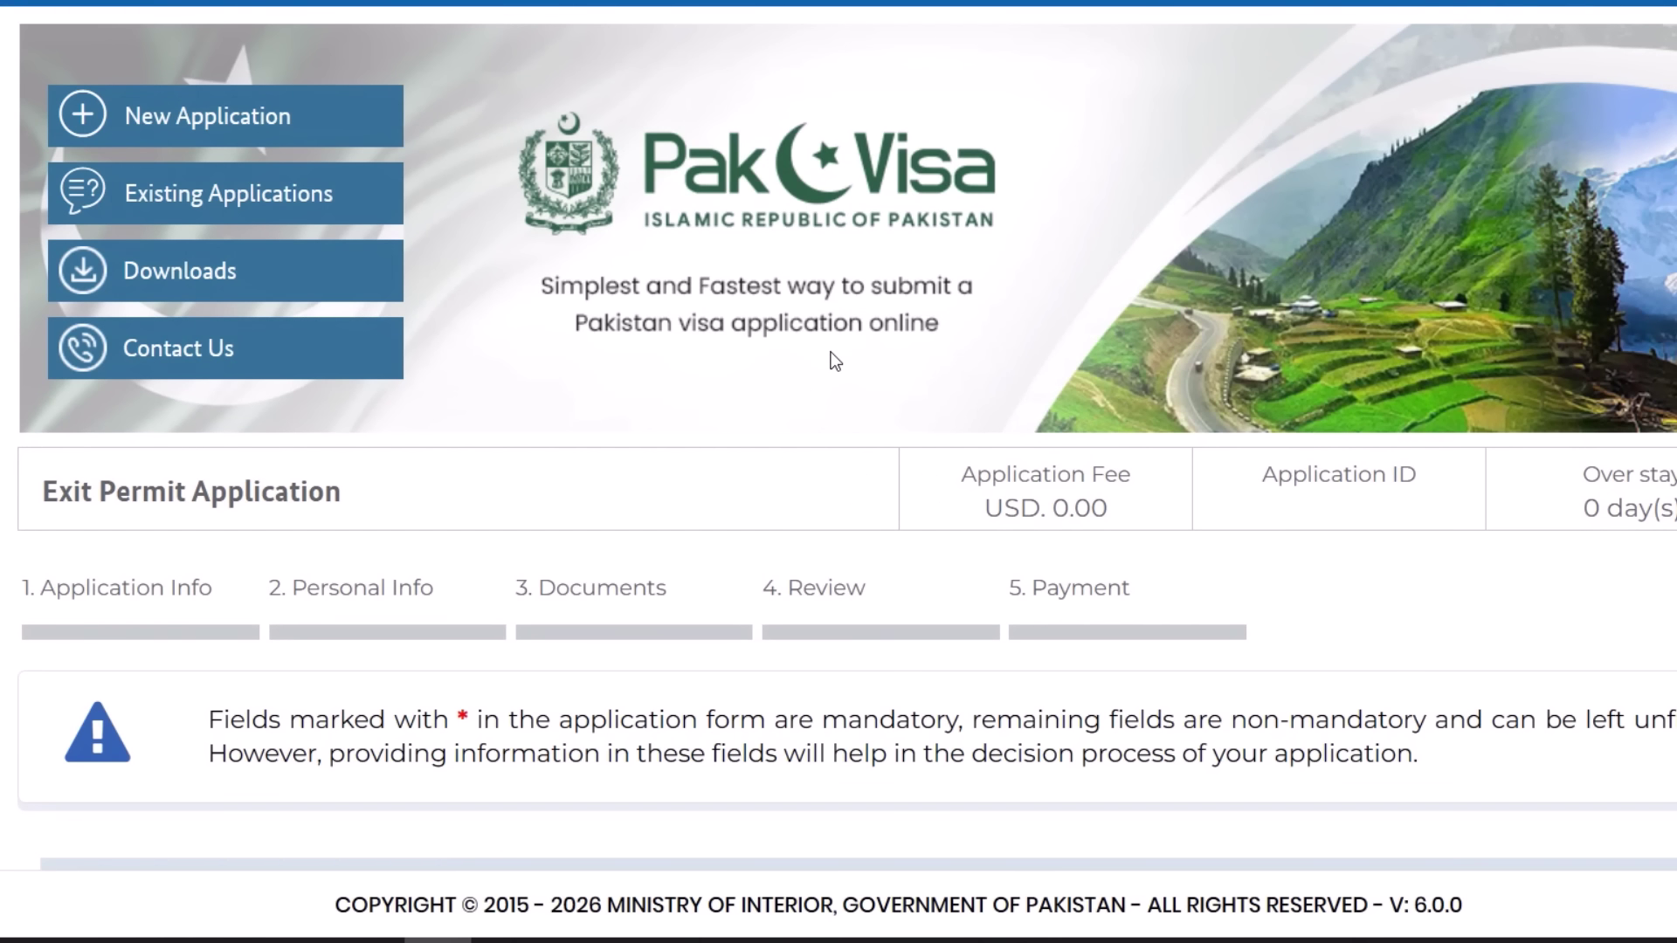
scroll(830, 353, "down", 2)
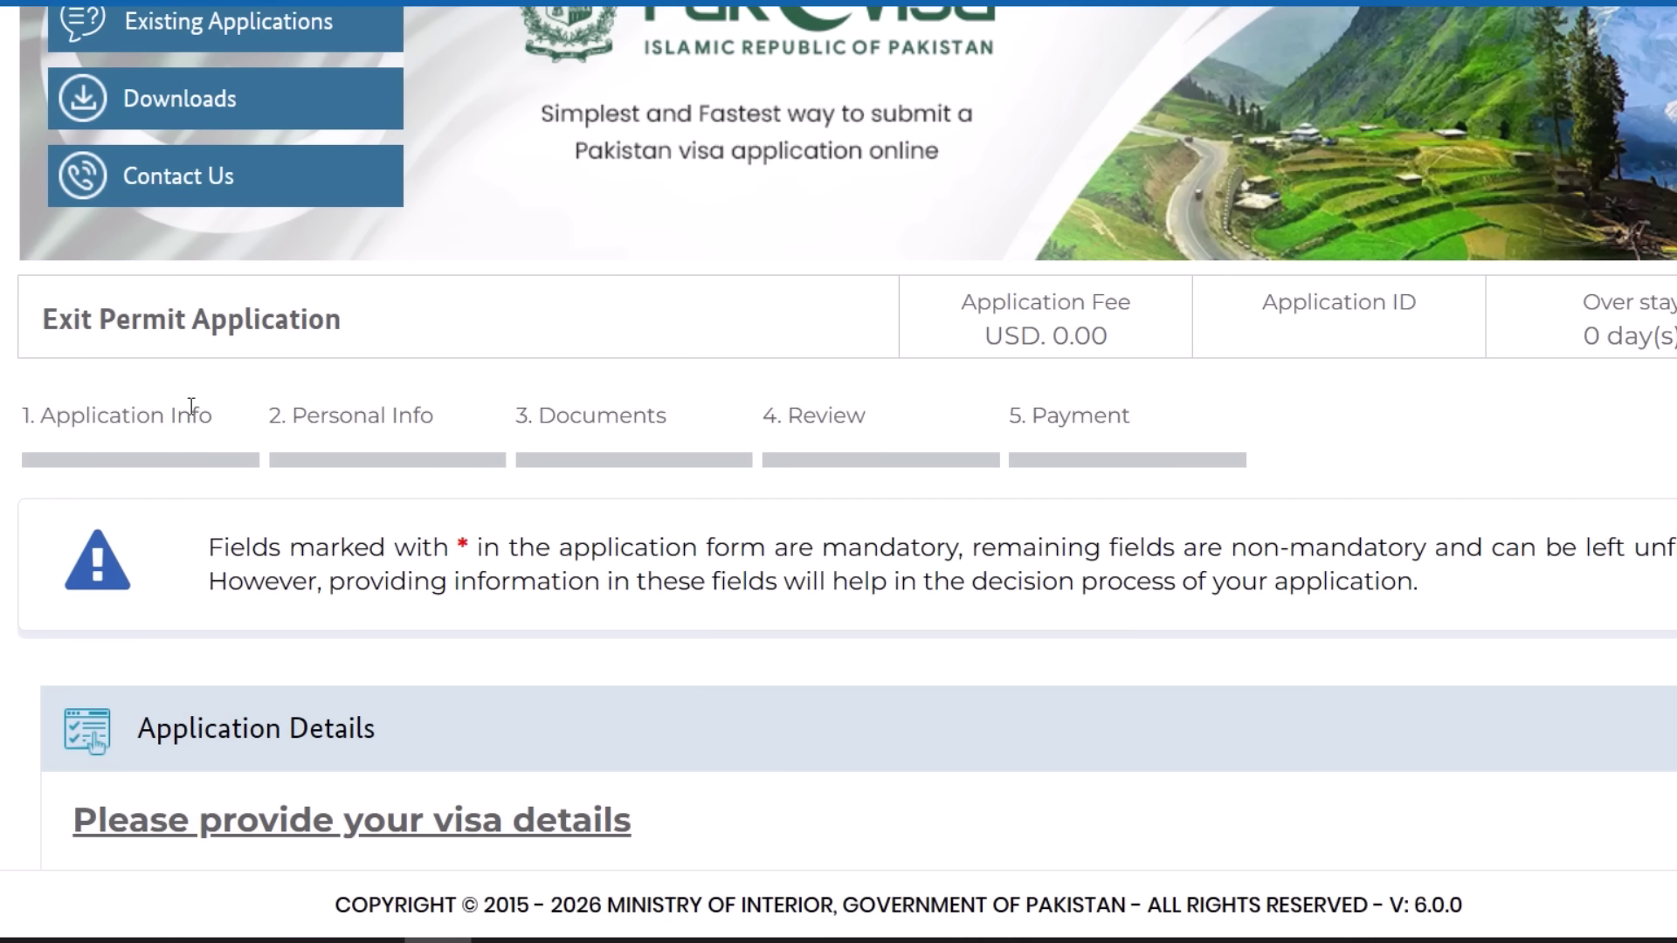
- Look over the form's step indicators: Personal Info, Documents and Review
double_click(293, 415)
double_click(572, 416)
left_click(830, 416)
left_click_drag(830, 415, 816, 416)
scroll(888, 390, "down", 6)
- Set both the visa category and sub-category to Family Visit
left_click(526, 359)
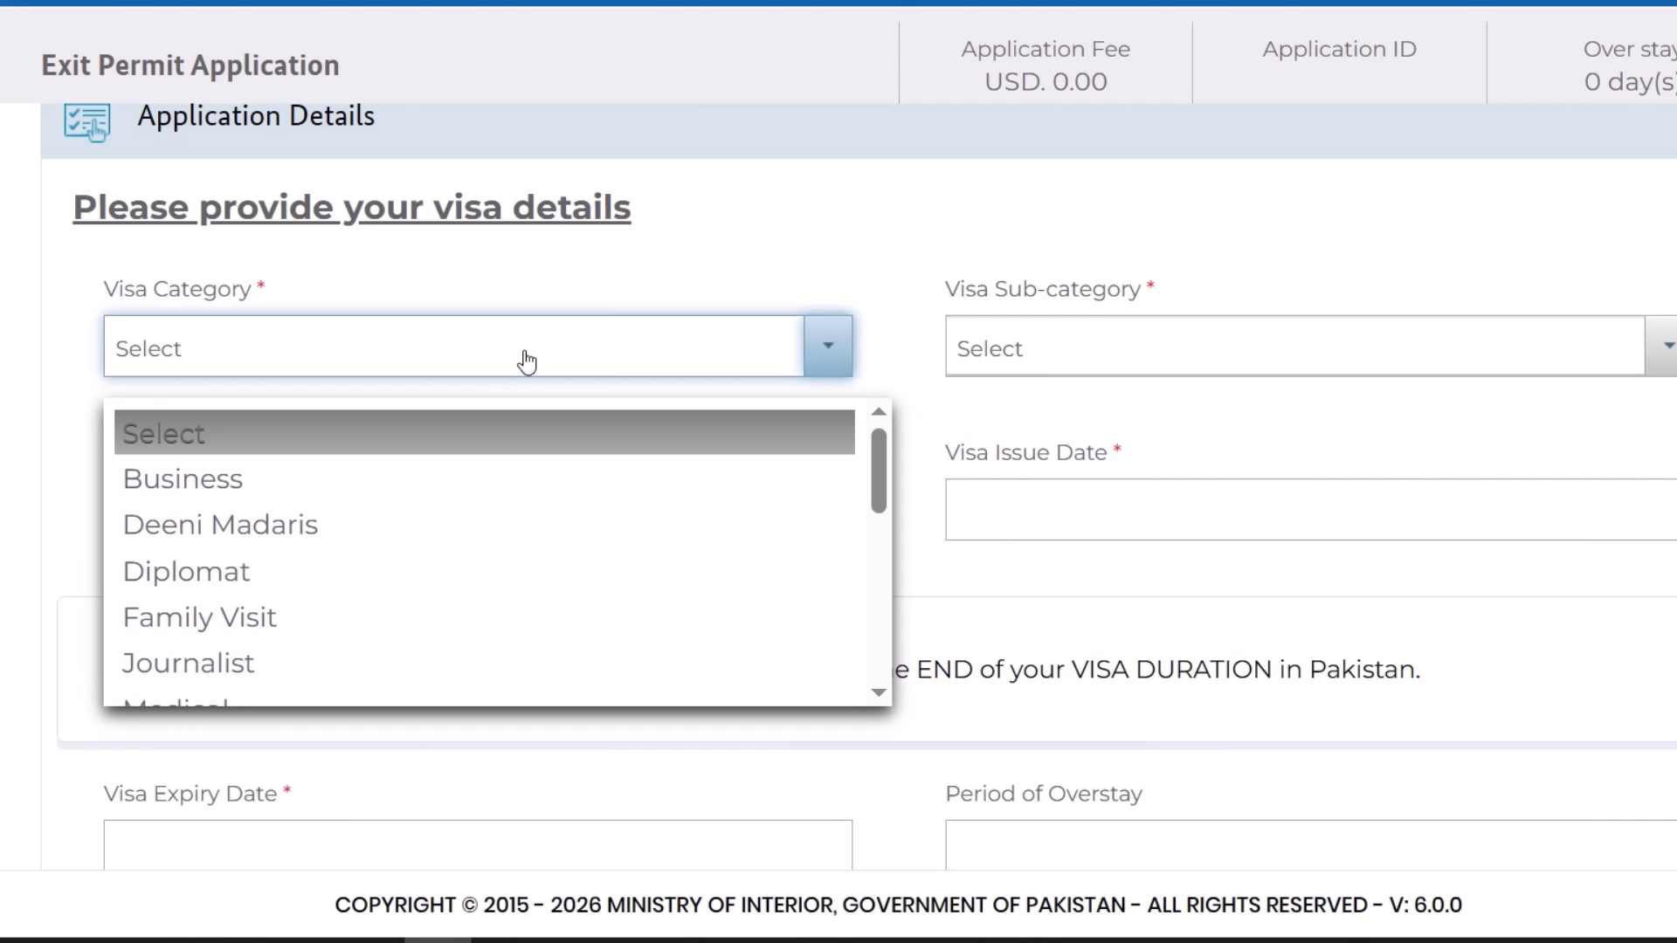
left_click(408, 627)
left_click(992, 373)
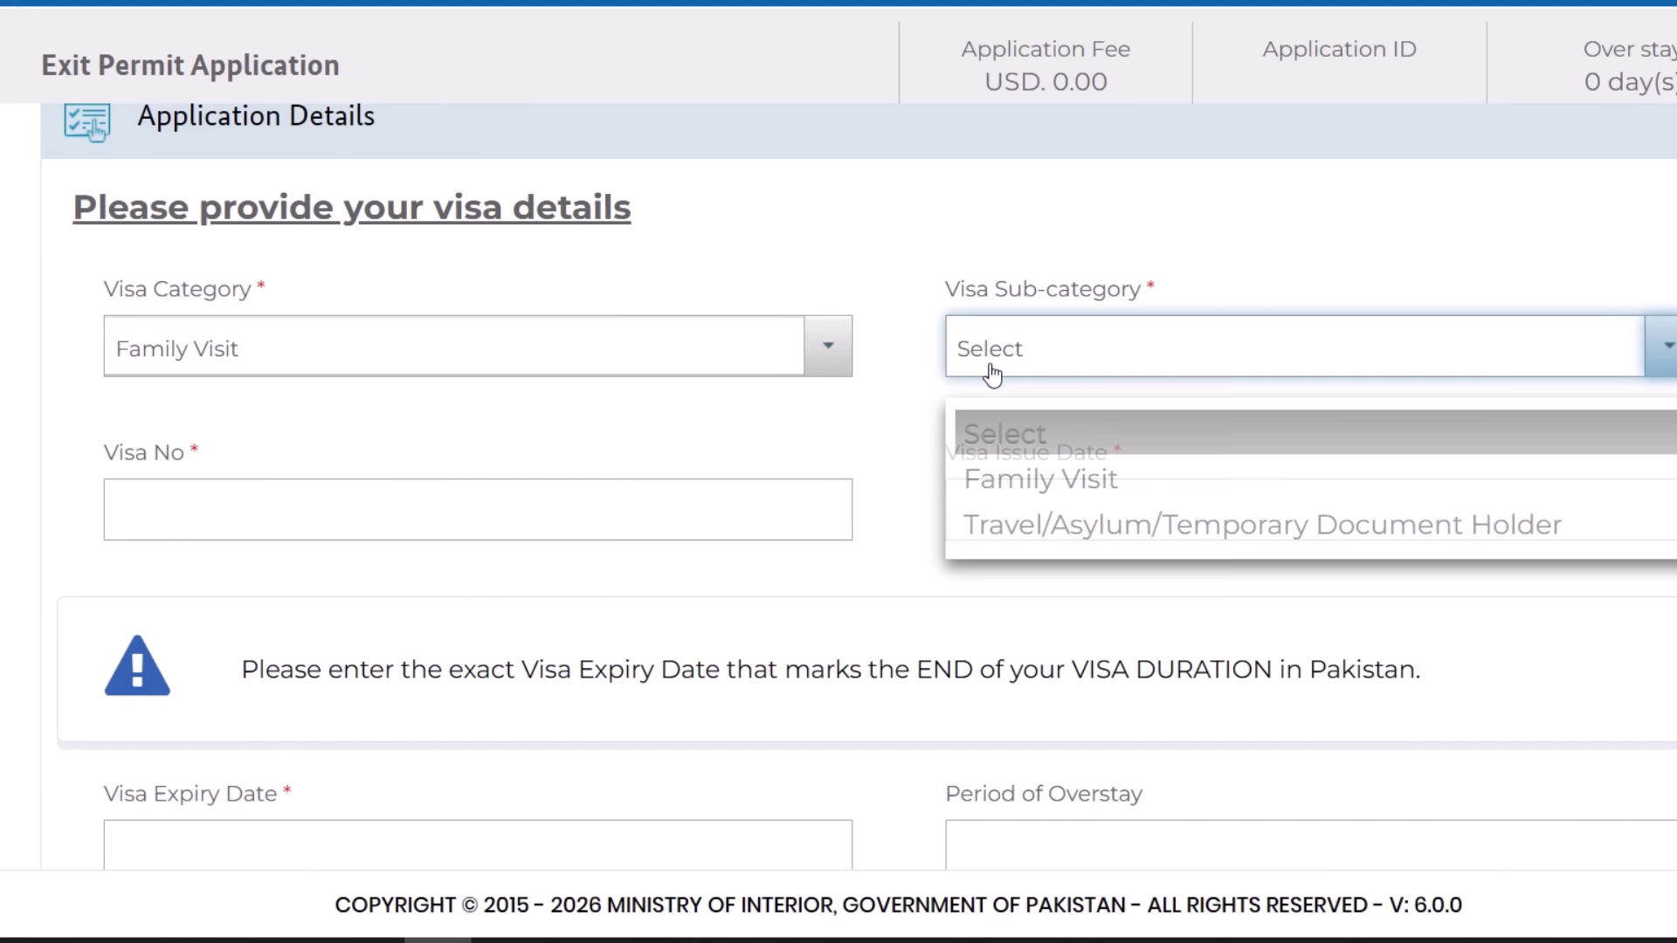
left_click(1048, 480)
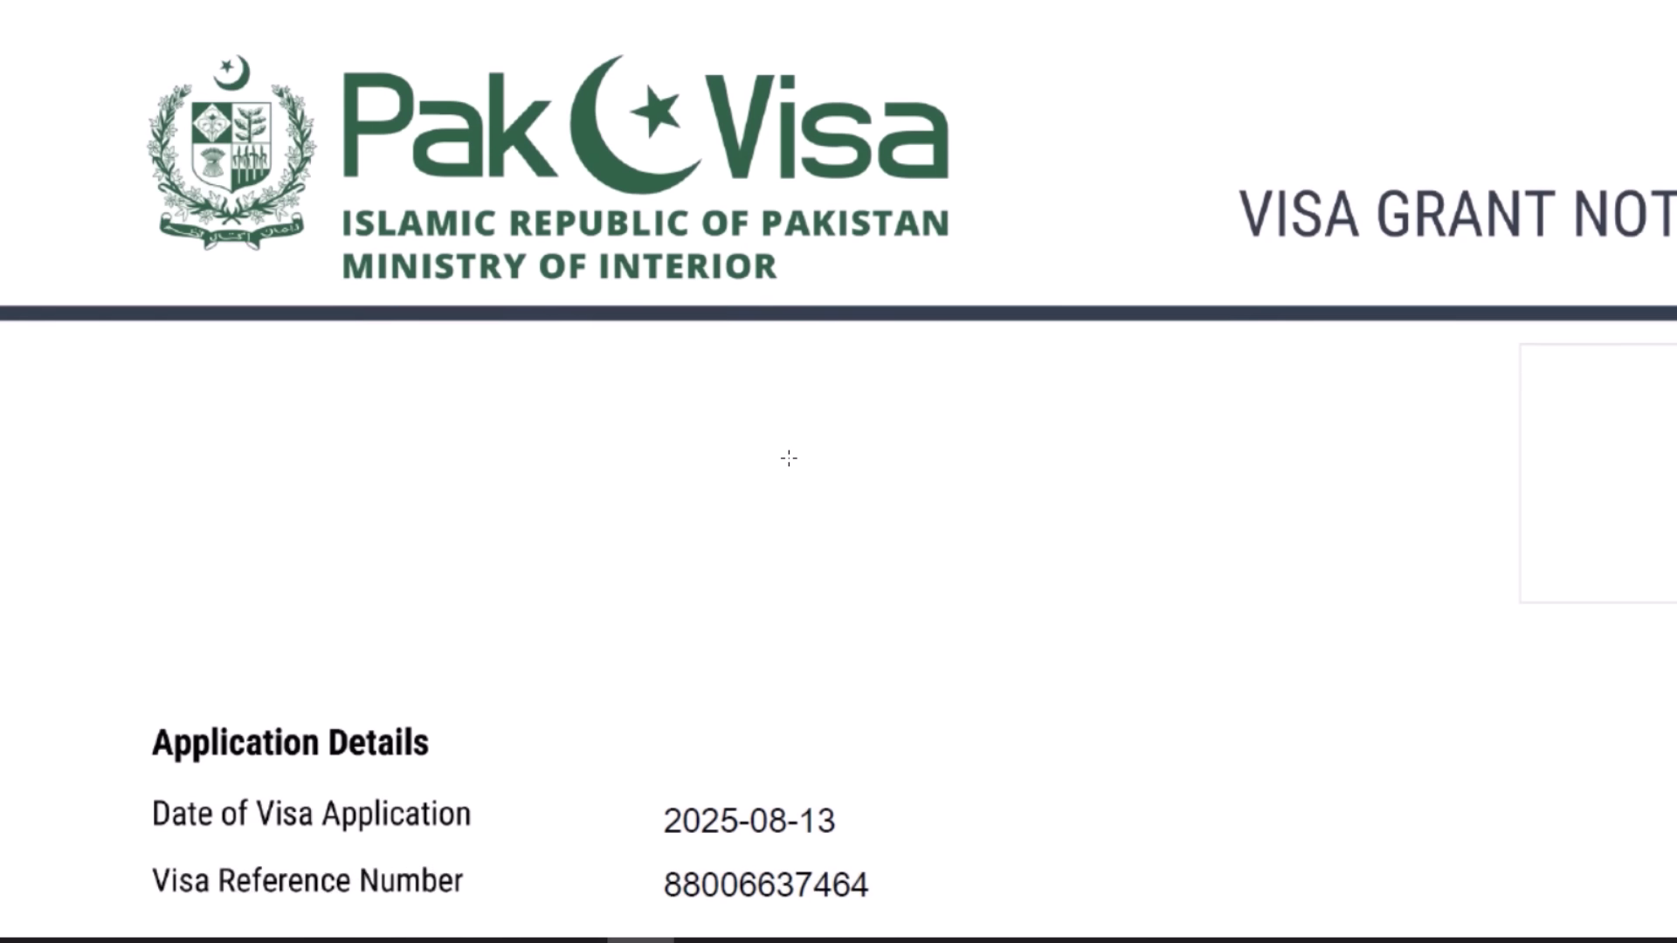
scroll(789, 457, "down", 2)
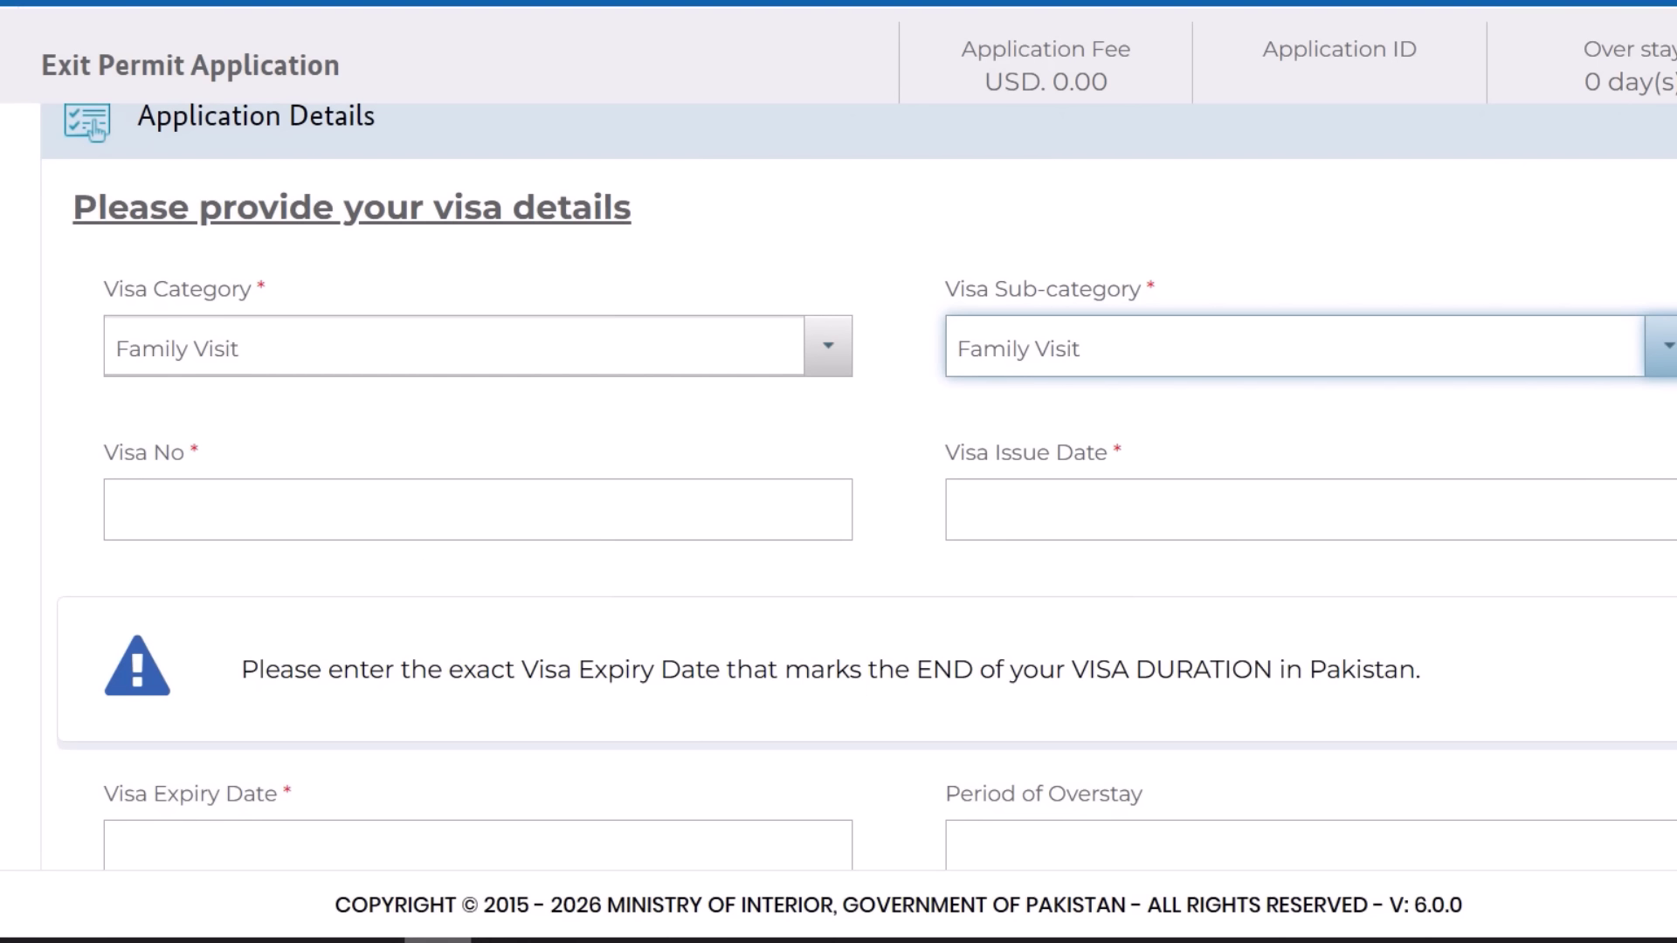
- Enter the visa number and set the visa issue date to 2025-04-02
left_click(293, 522)
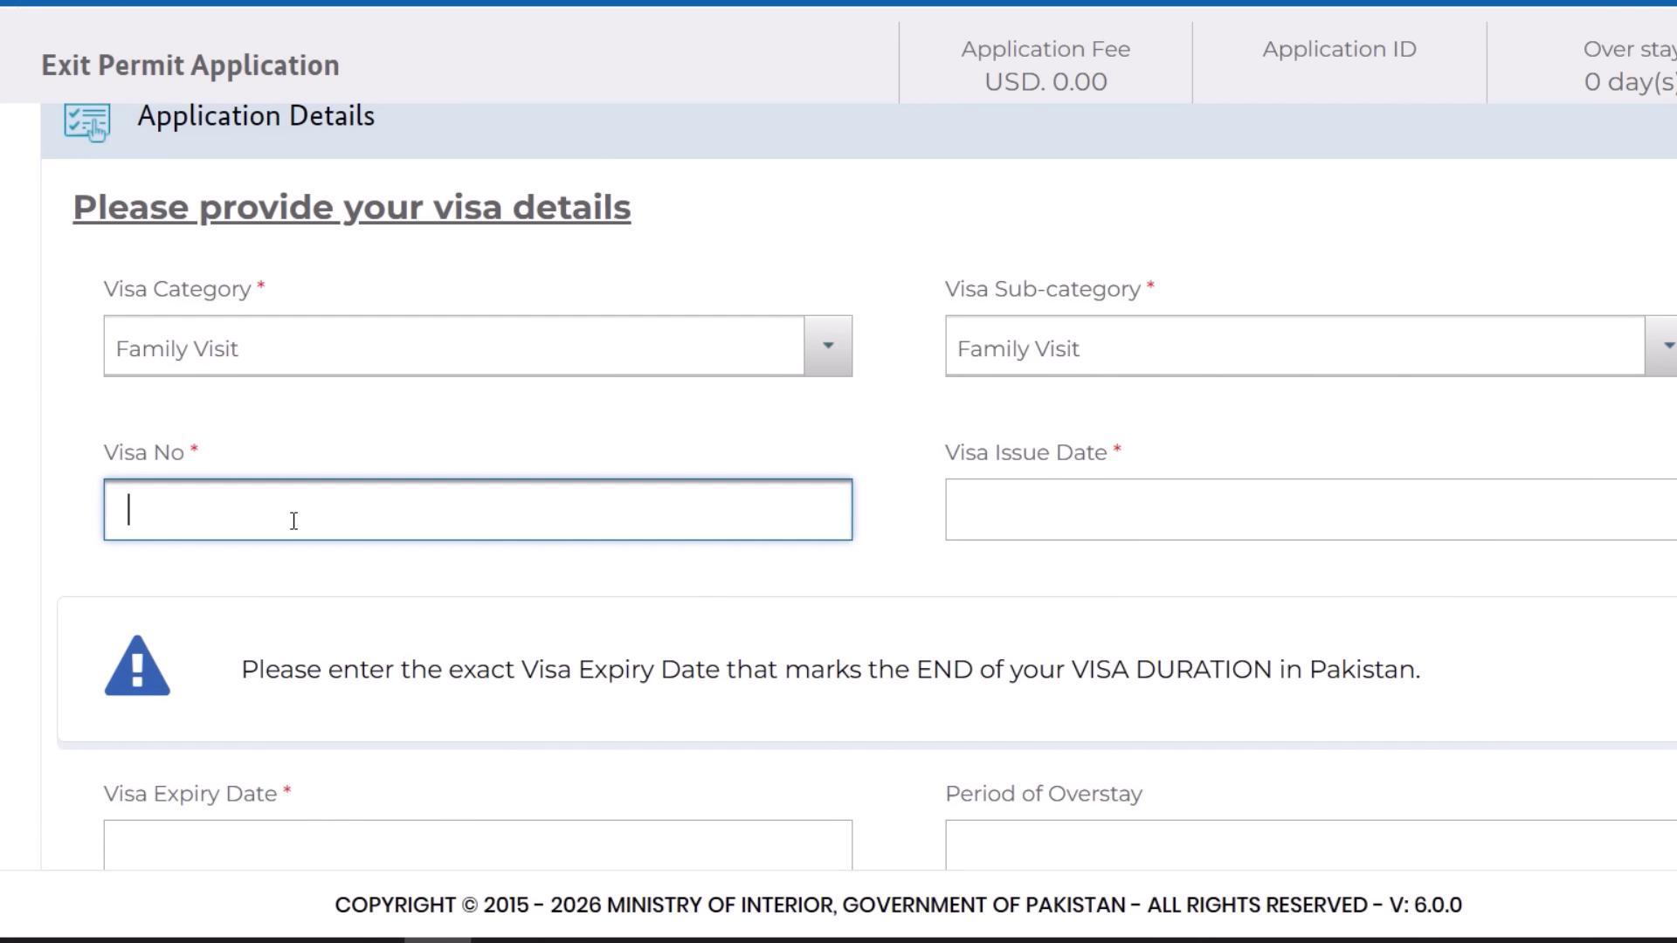
type("1234567")
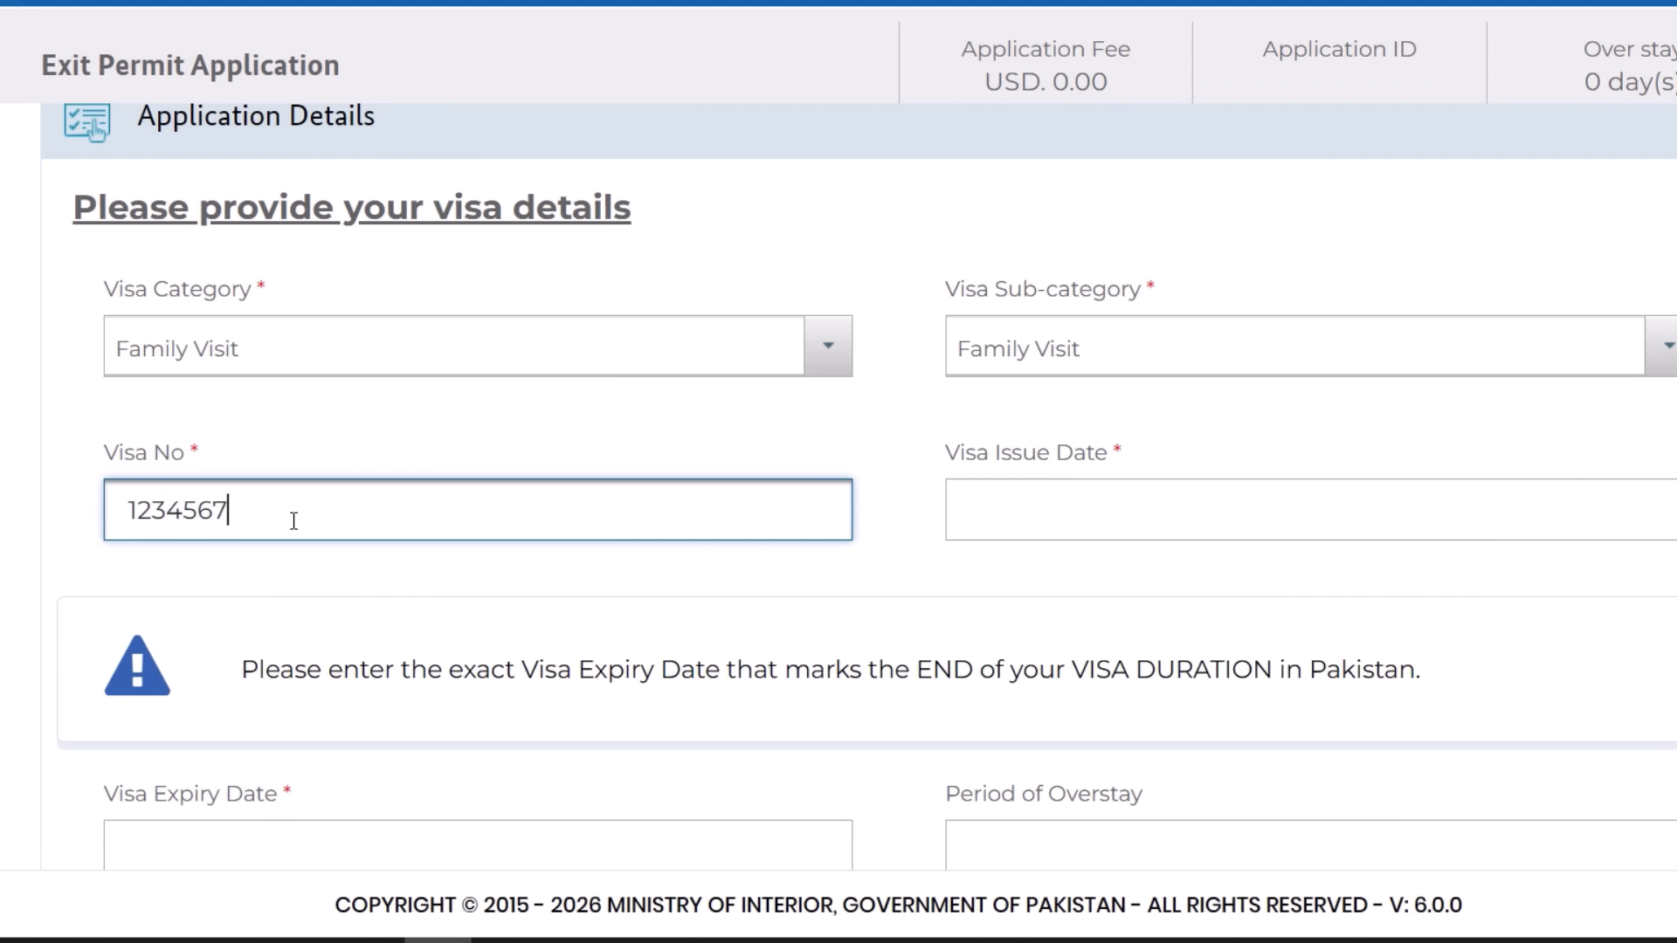
type("8912")
left_click(1020, 529)
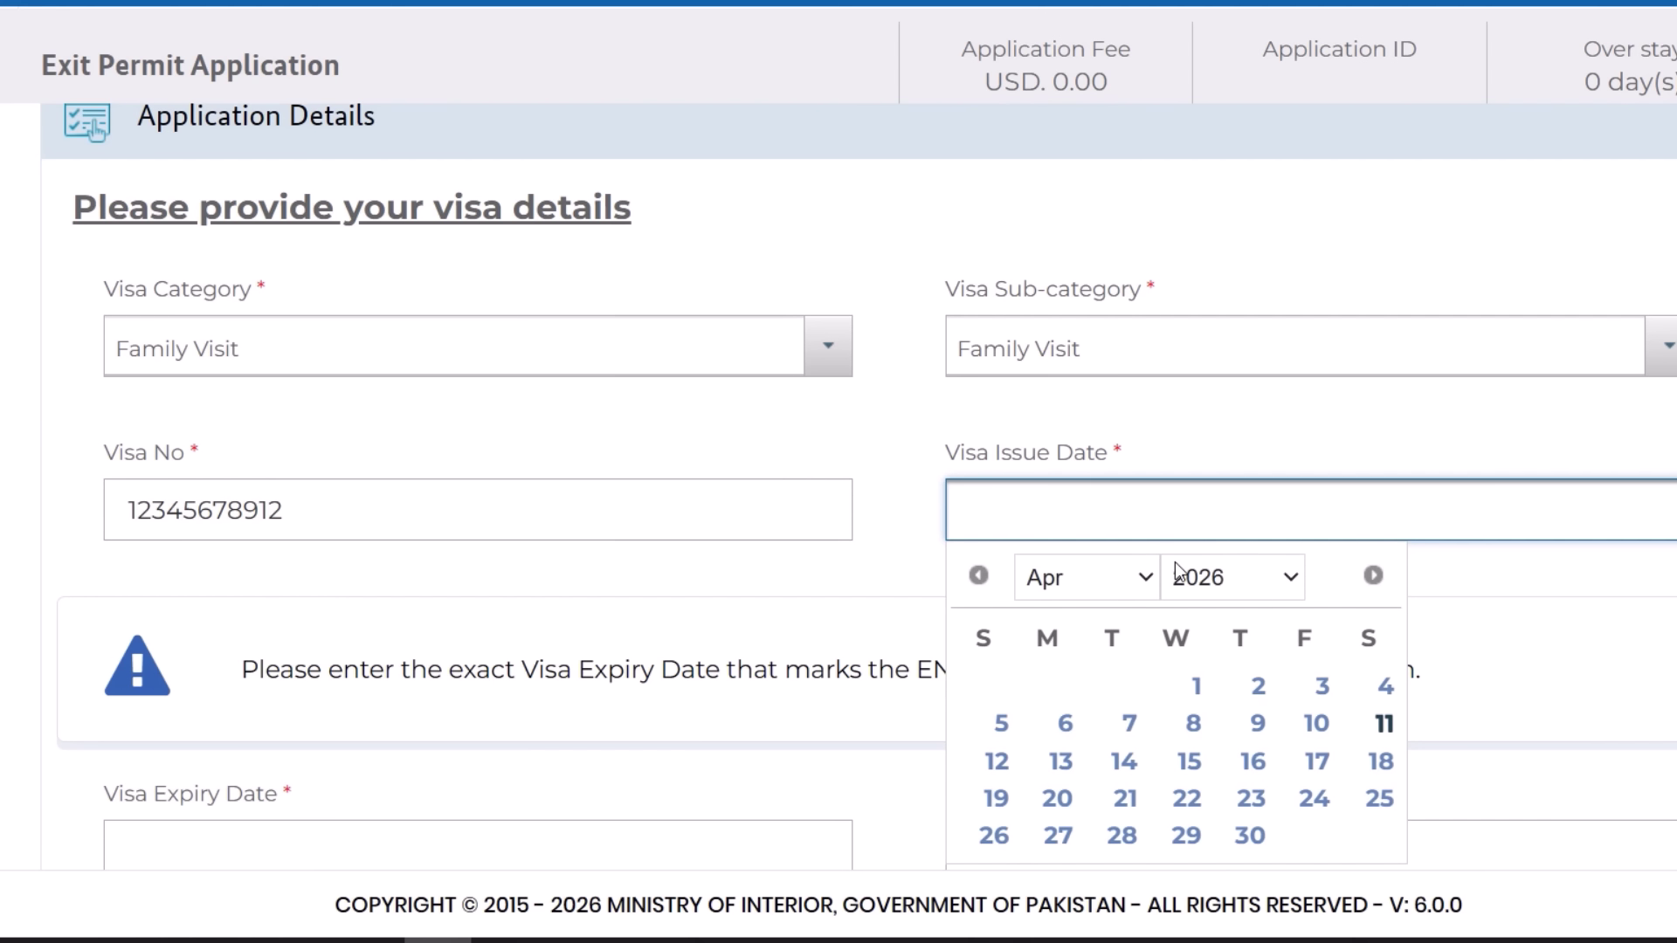
scroll(1115, 526, "down", 2)
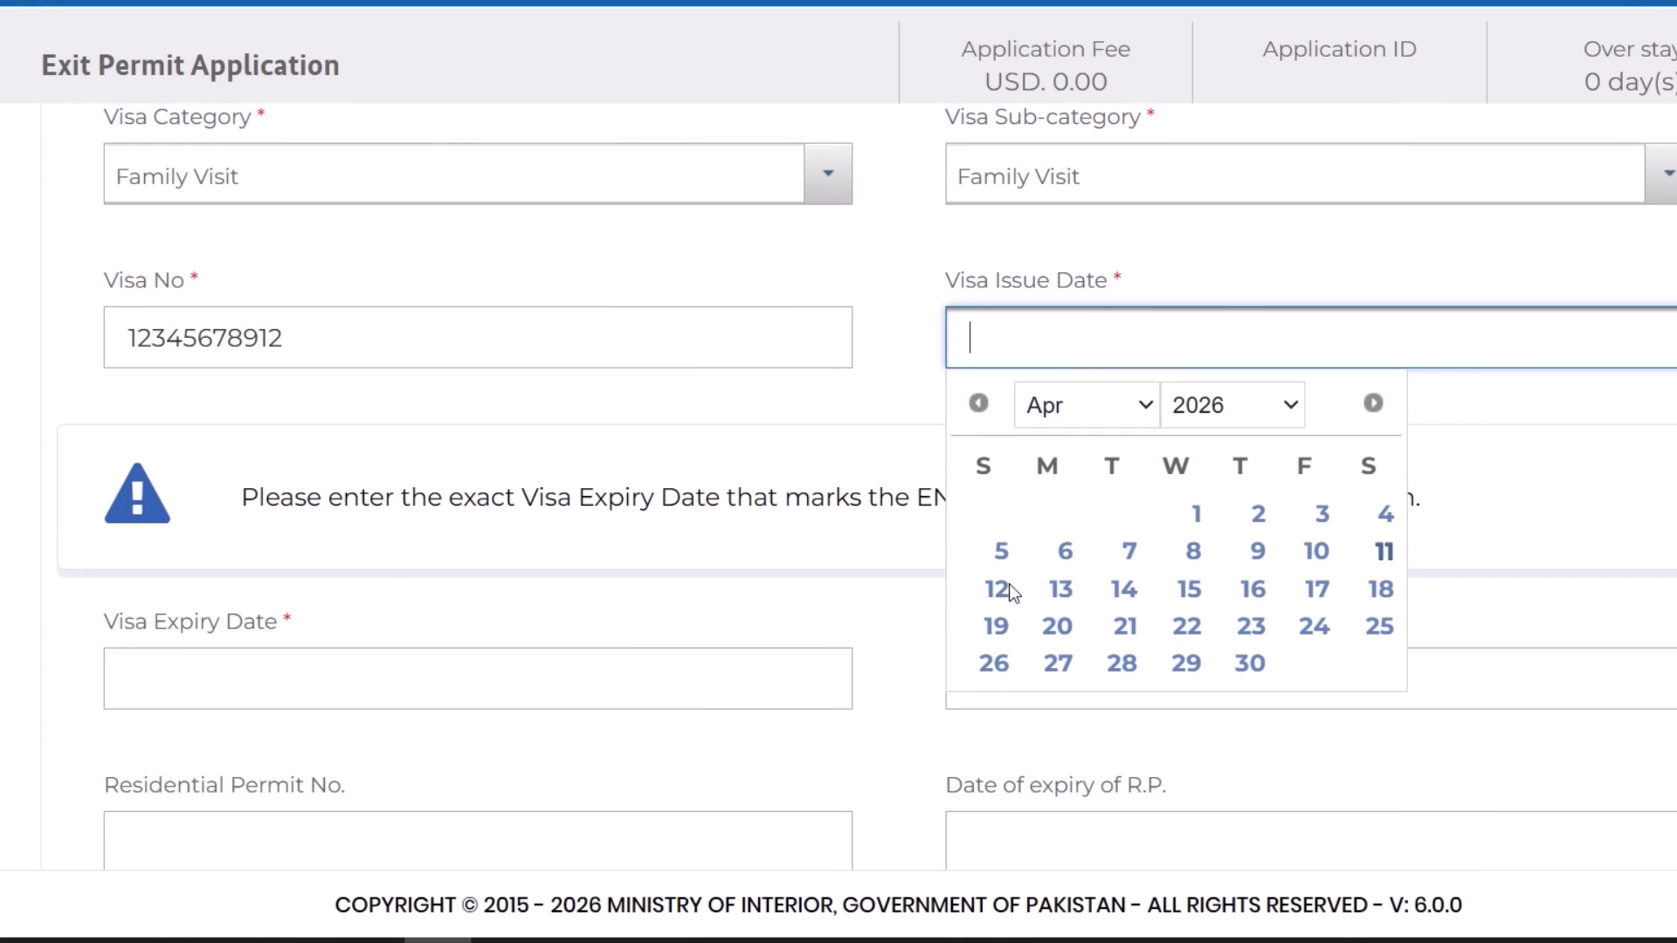
left_click(1223, 411)
left_click(1228, 320)
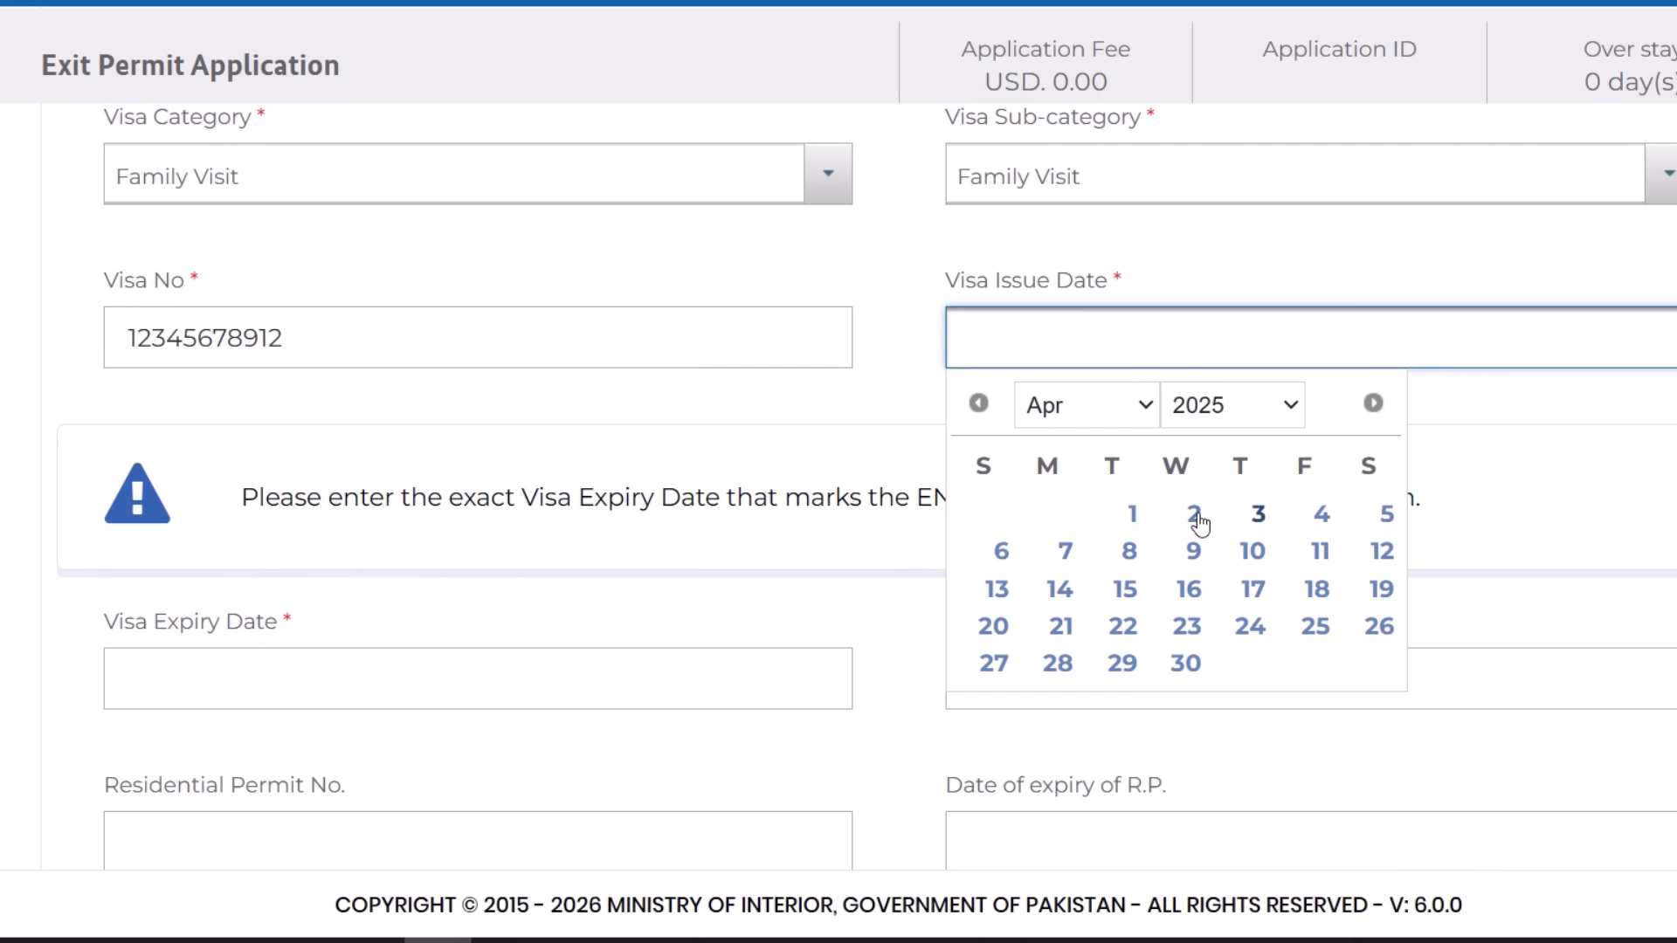
left_click(1197, 515)
scroll(950, 433, "down", 2)
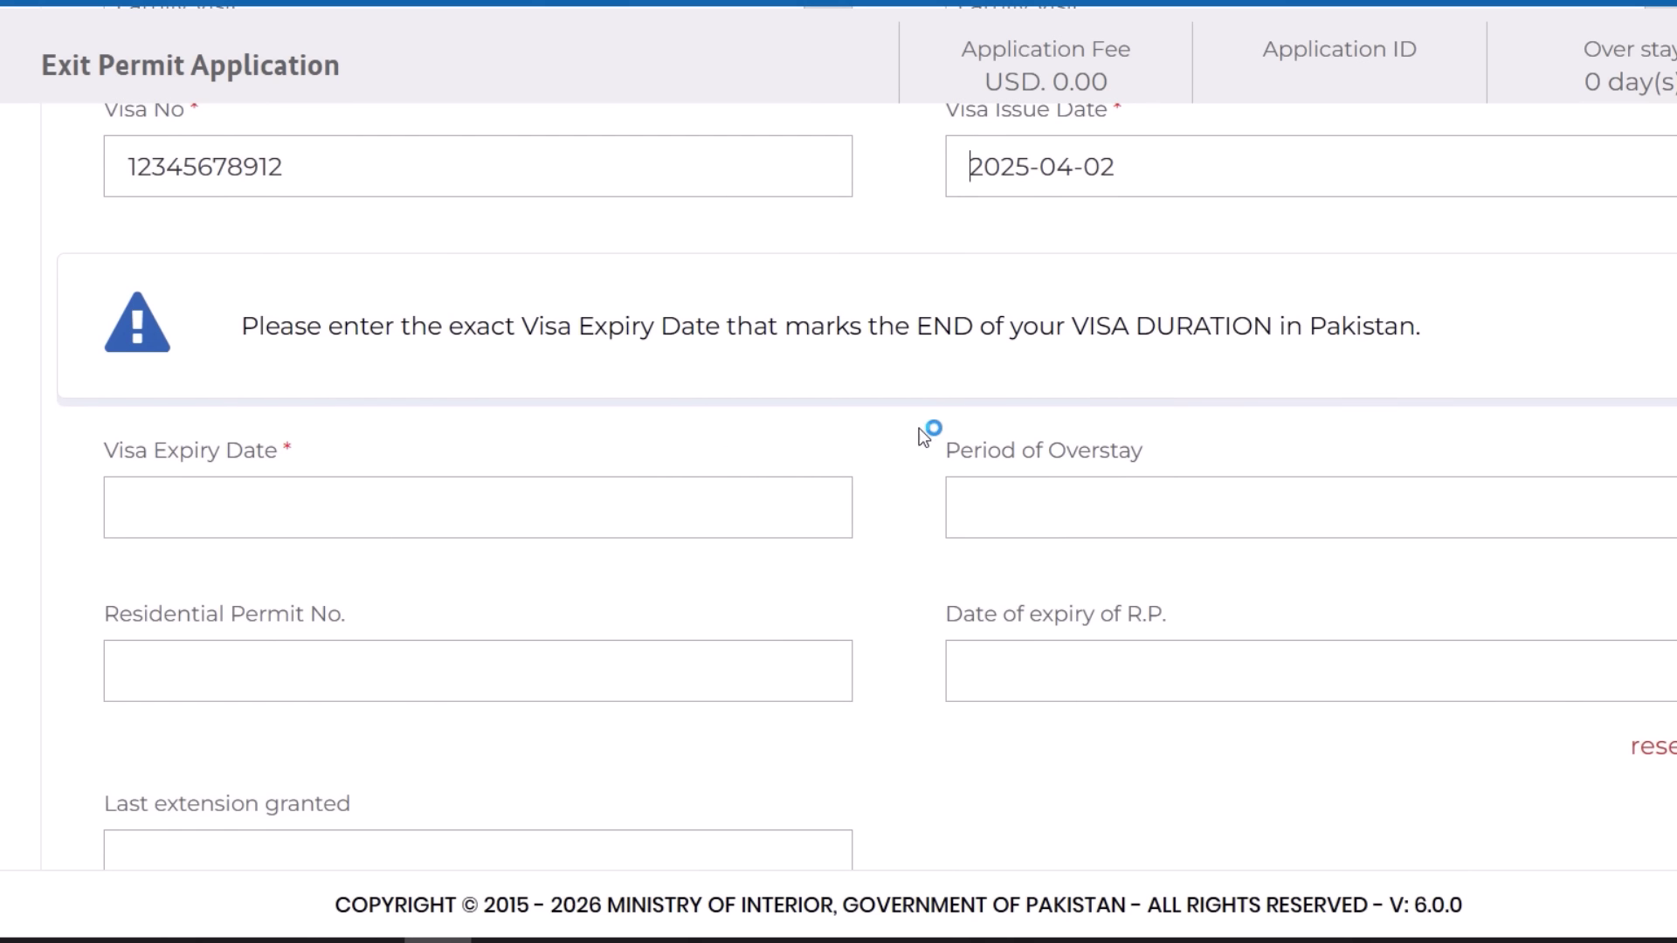
- Set the visa expiry date to 2026-03-04, giving a 38-day overstay
left_click(528, 521)
left_click(249, 583)
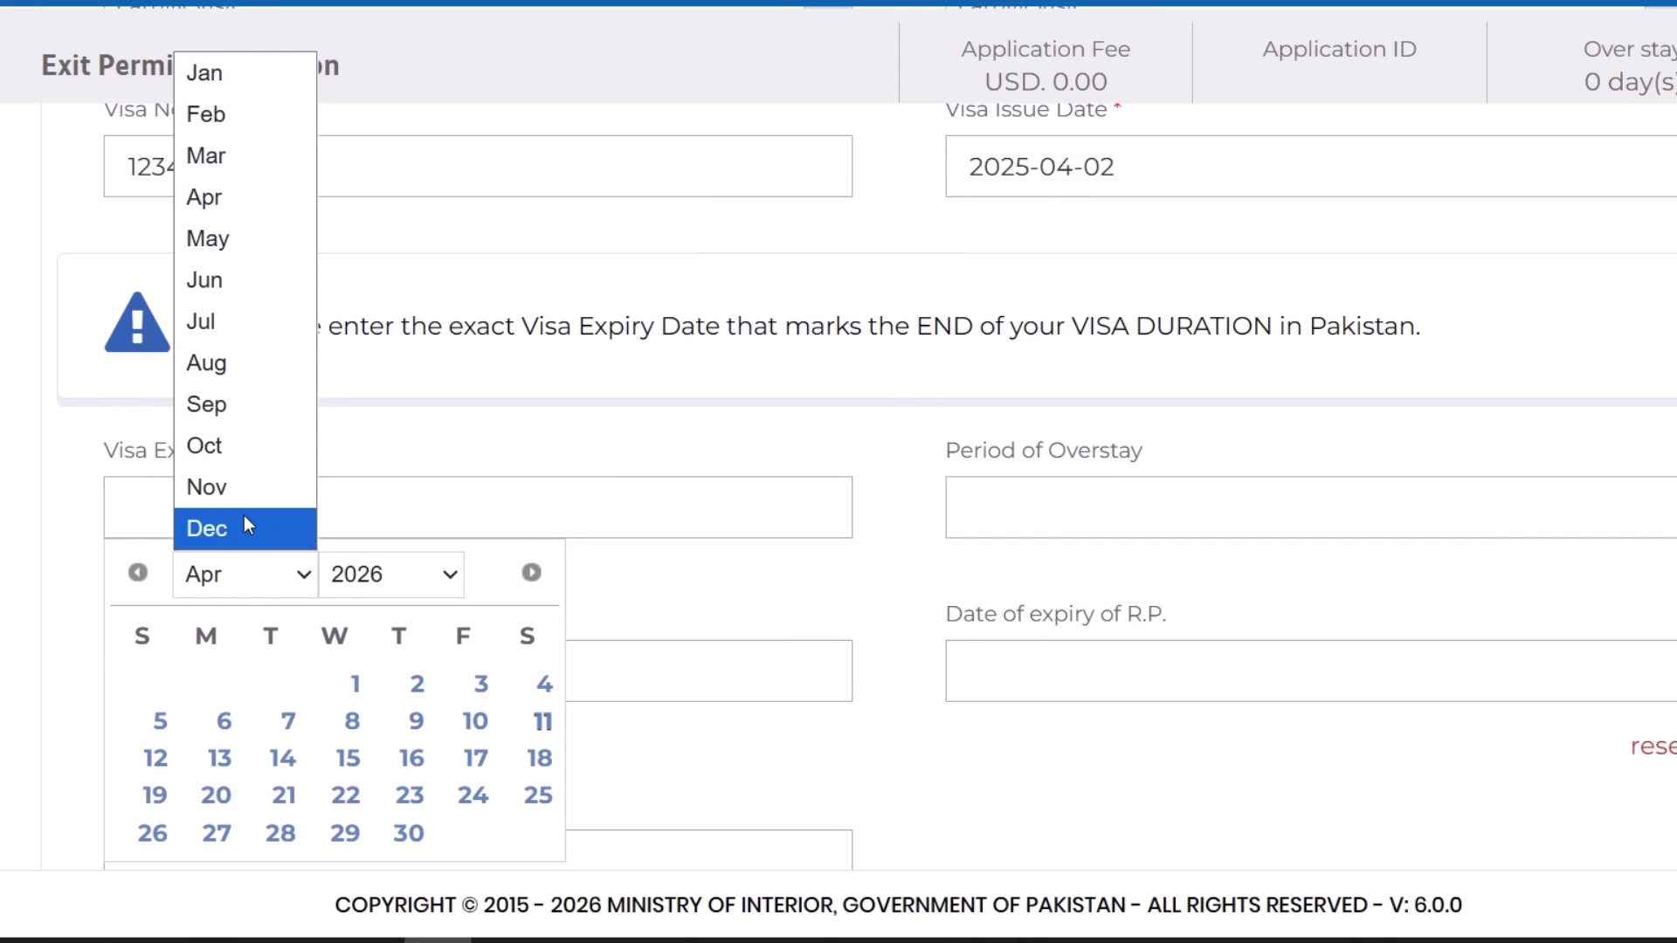
left_click(239, 158)
left_click(350, 685)
scroll(521, 622, "down", 1)
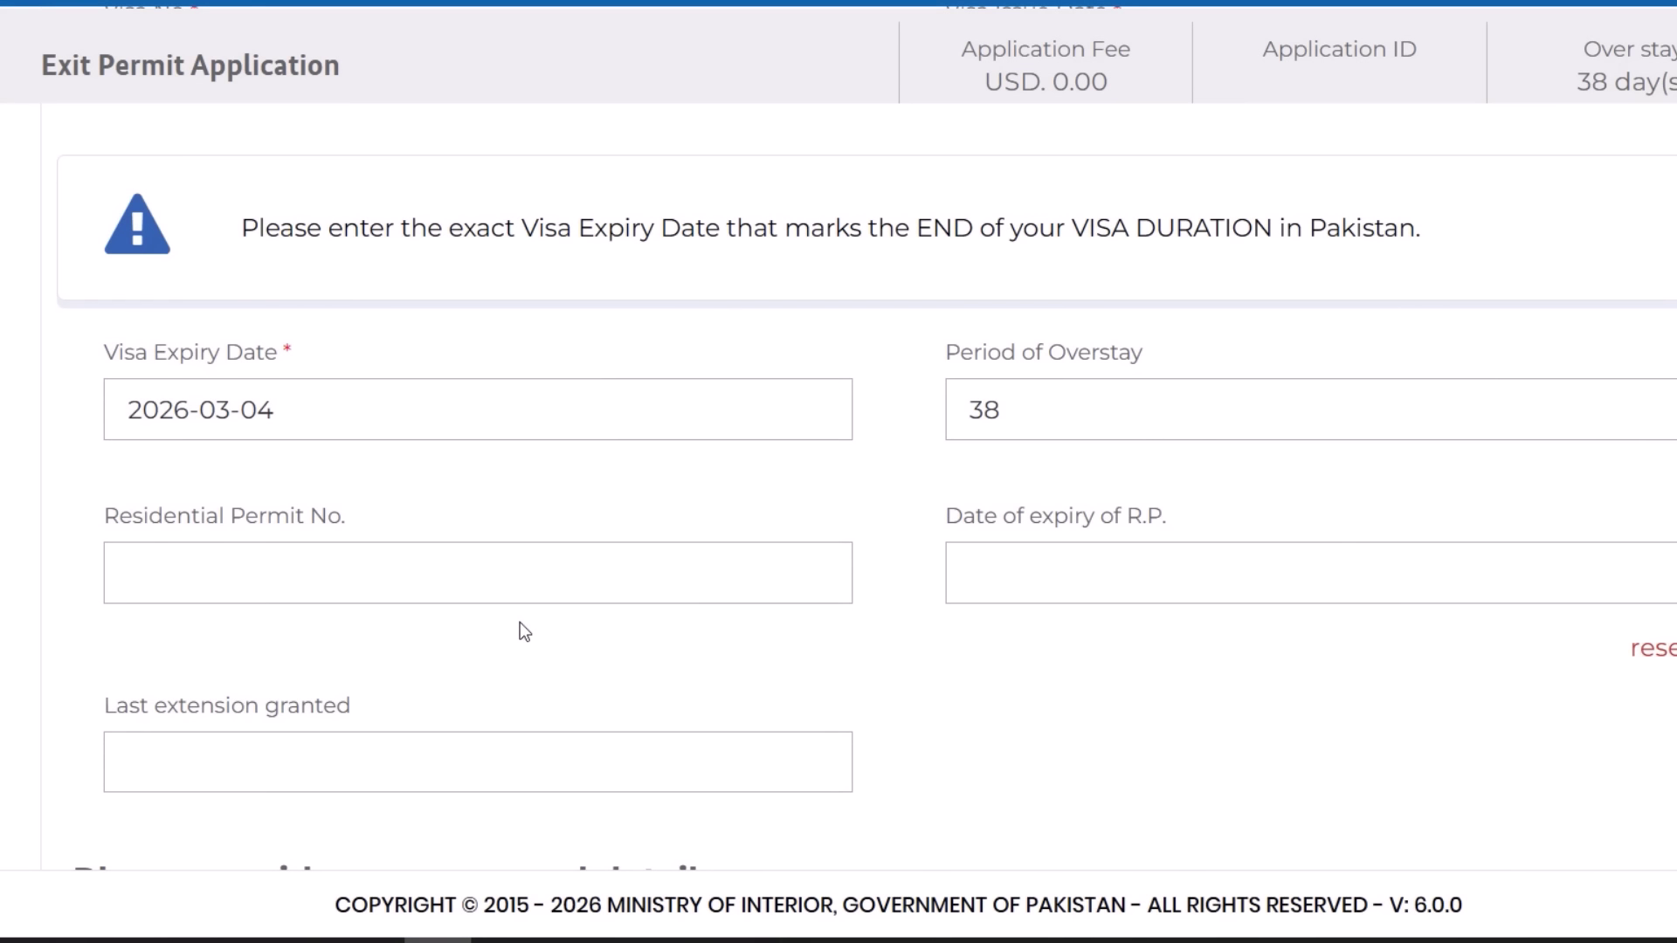
scroll(1029, 437, "up", 2)
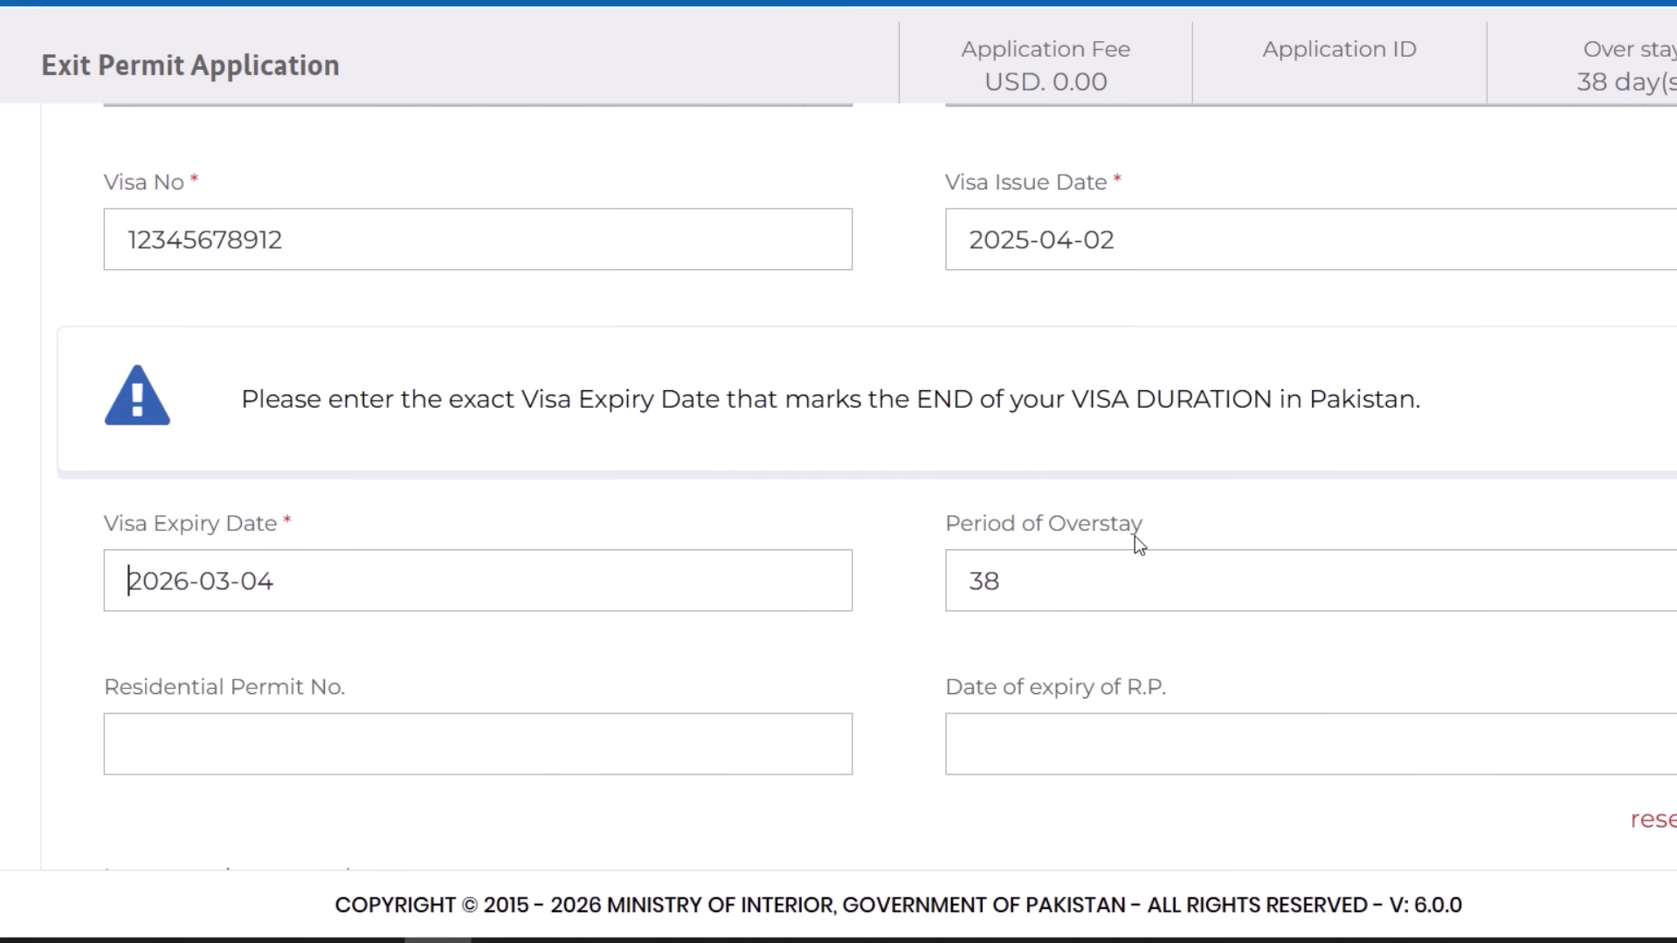
- Move past the Date of expiry of R.P. and Last extension granted fields toward personal details
scroll(1043, 594, "down", 2)
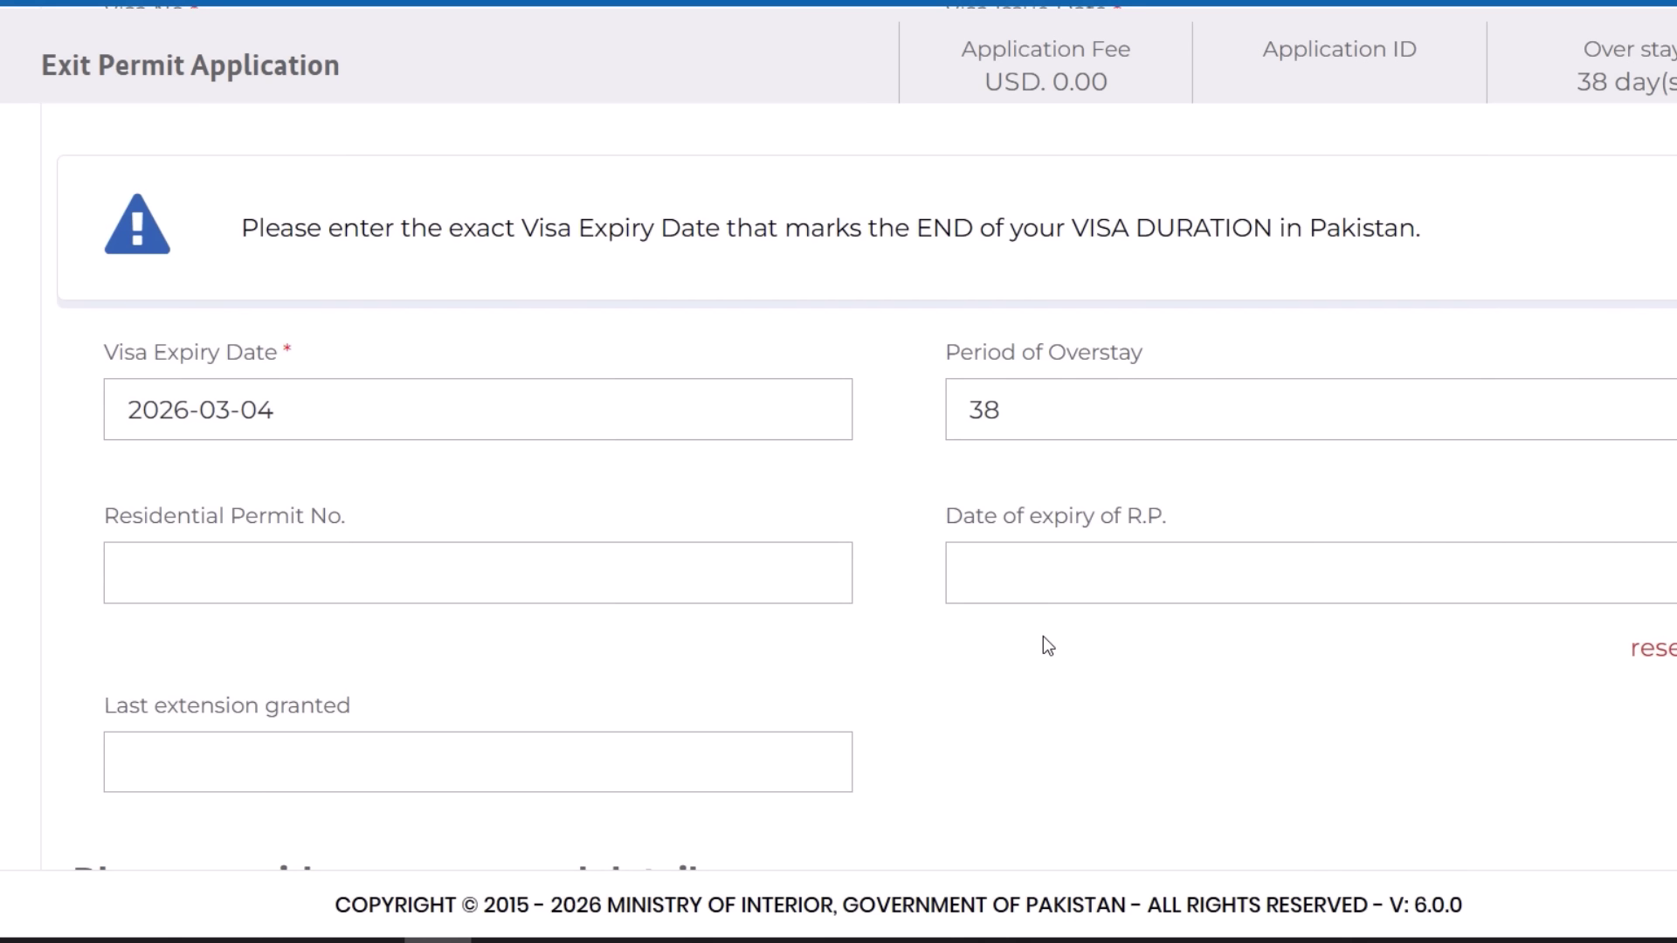
scroll(1037, 622, "down", 2)
left_click(1006, 418)
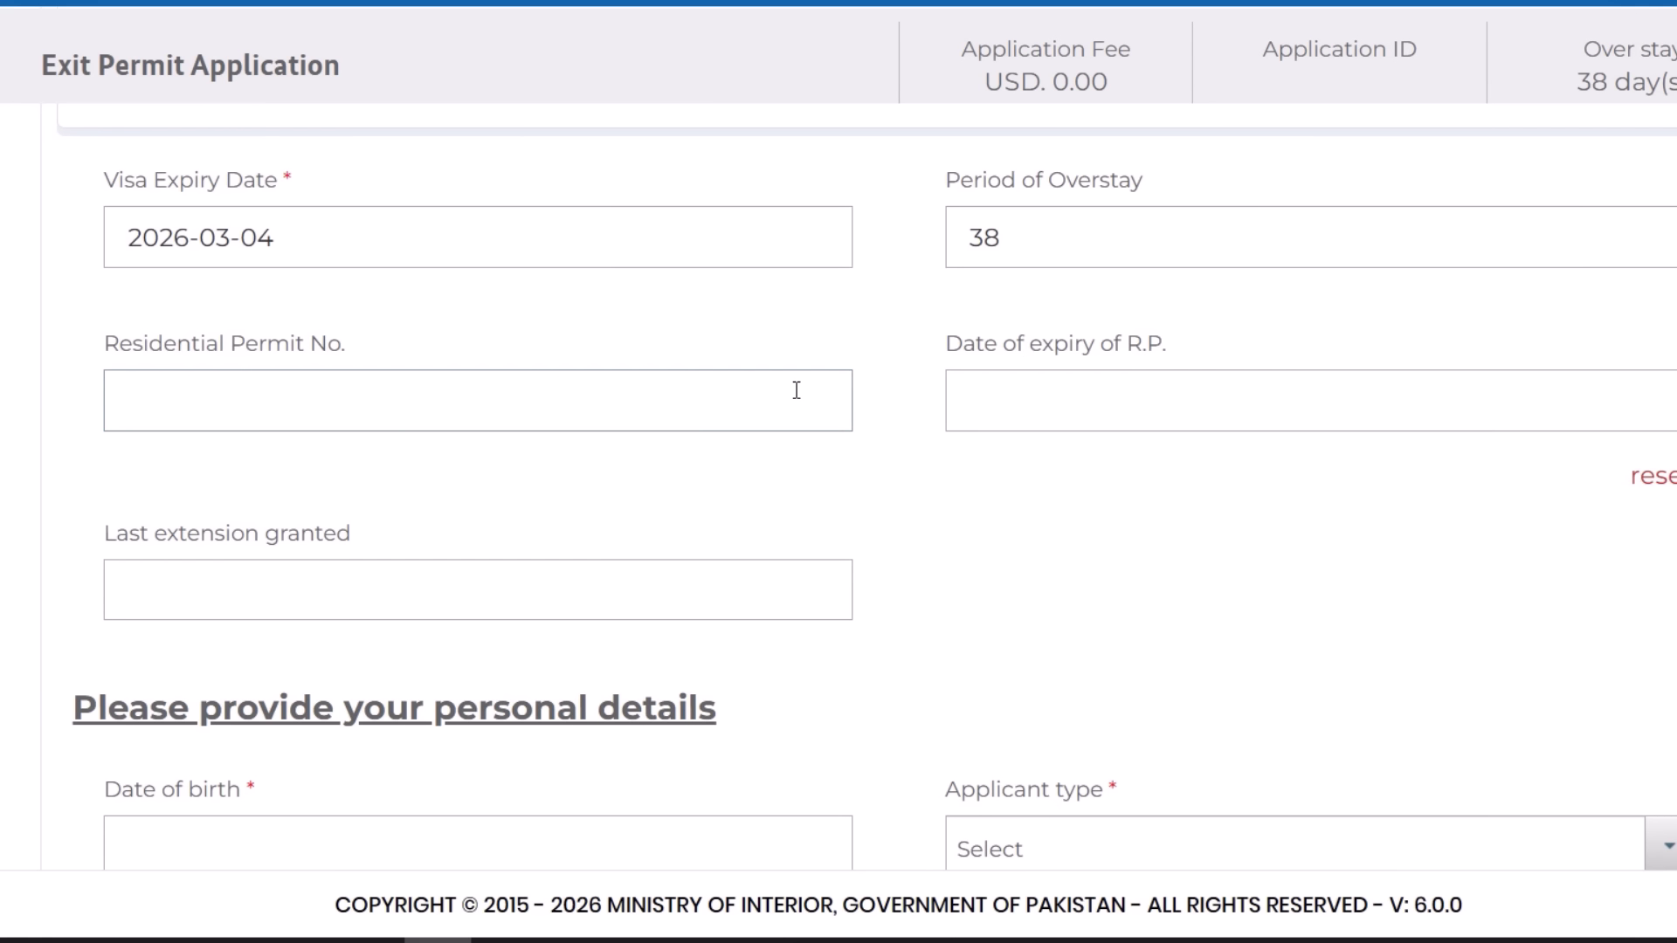
scroll(591, 490, "down", 2)
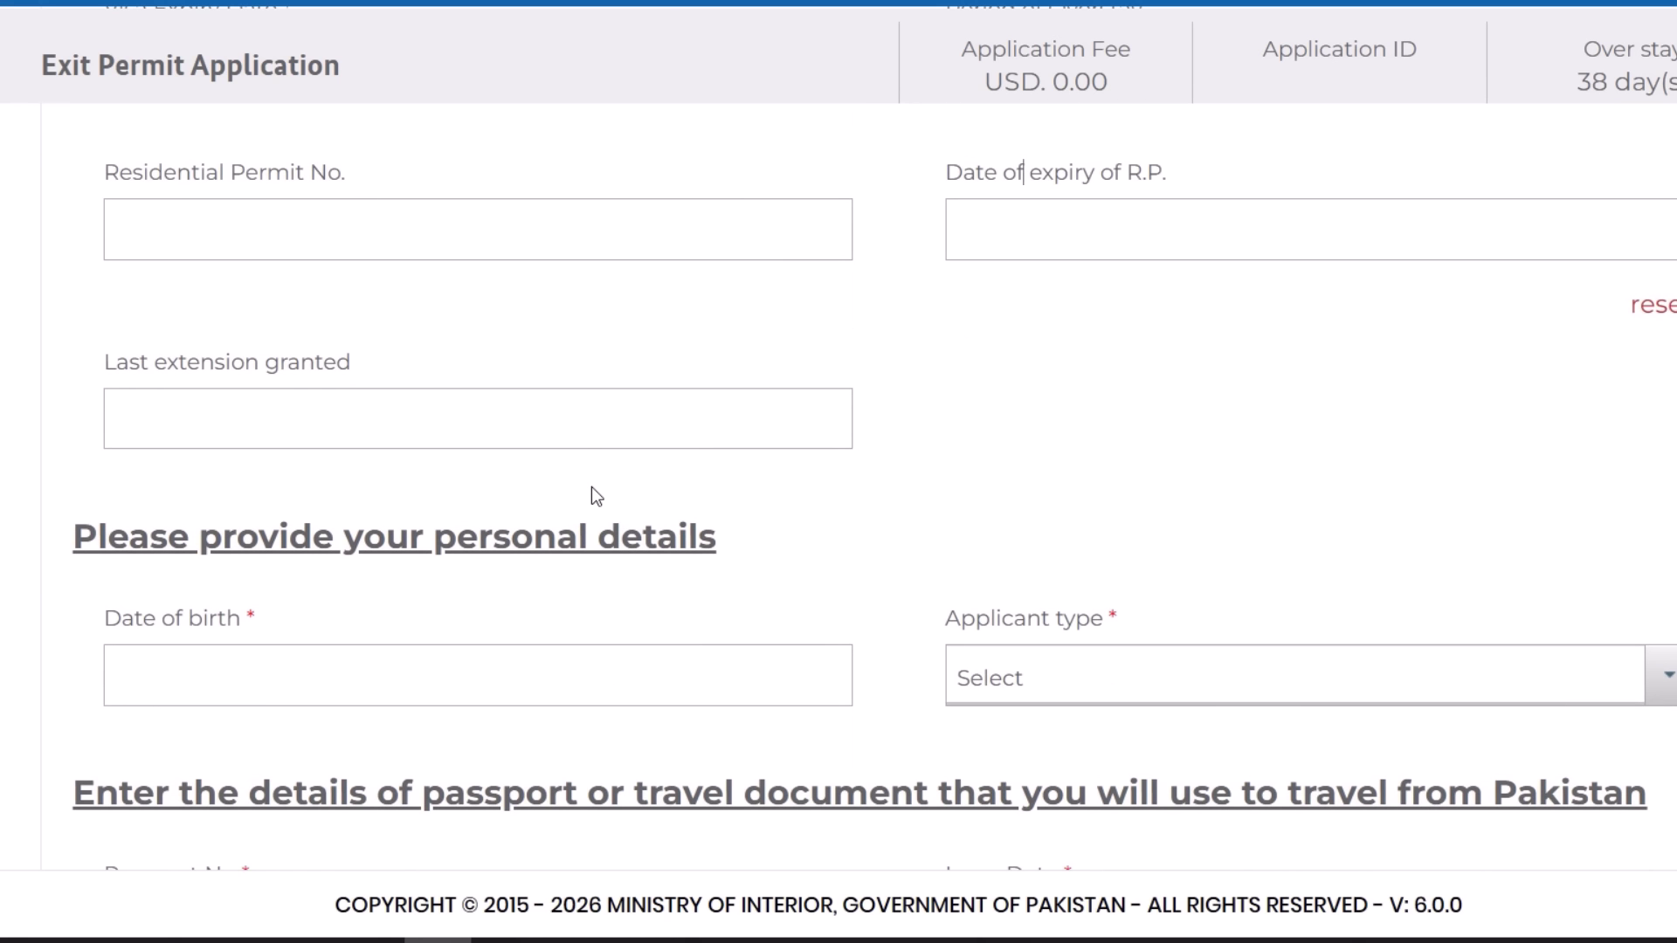
left_click(504, 422)
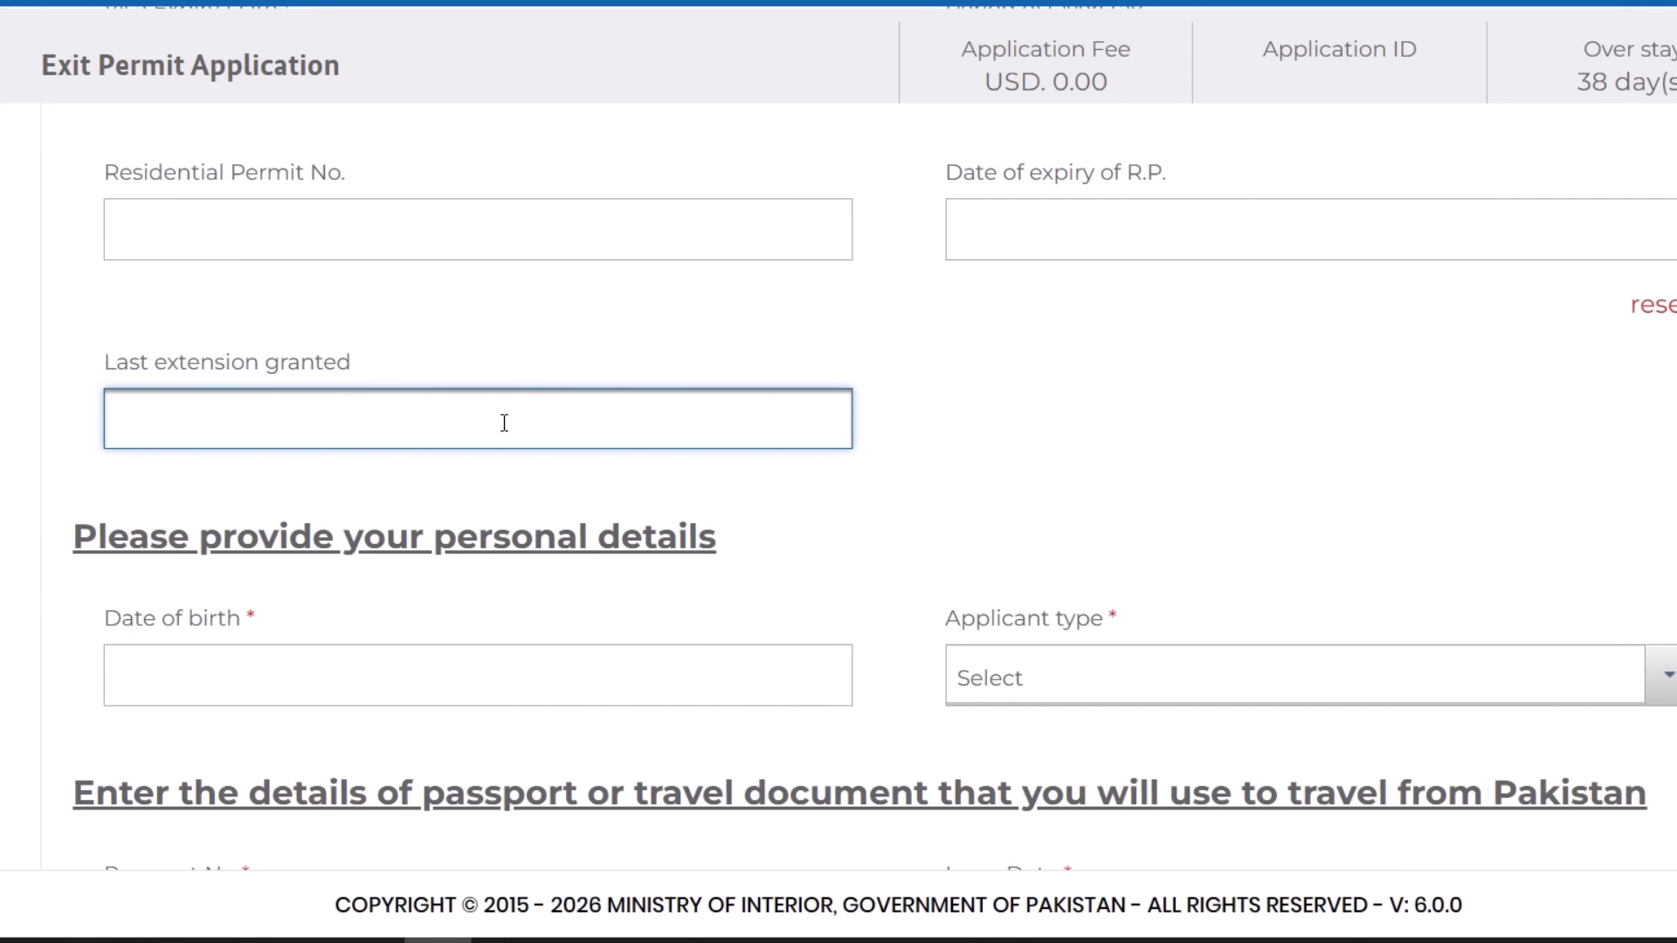
scroll(751, 338, "up", 2)
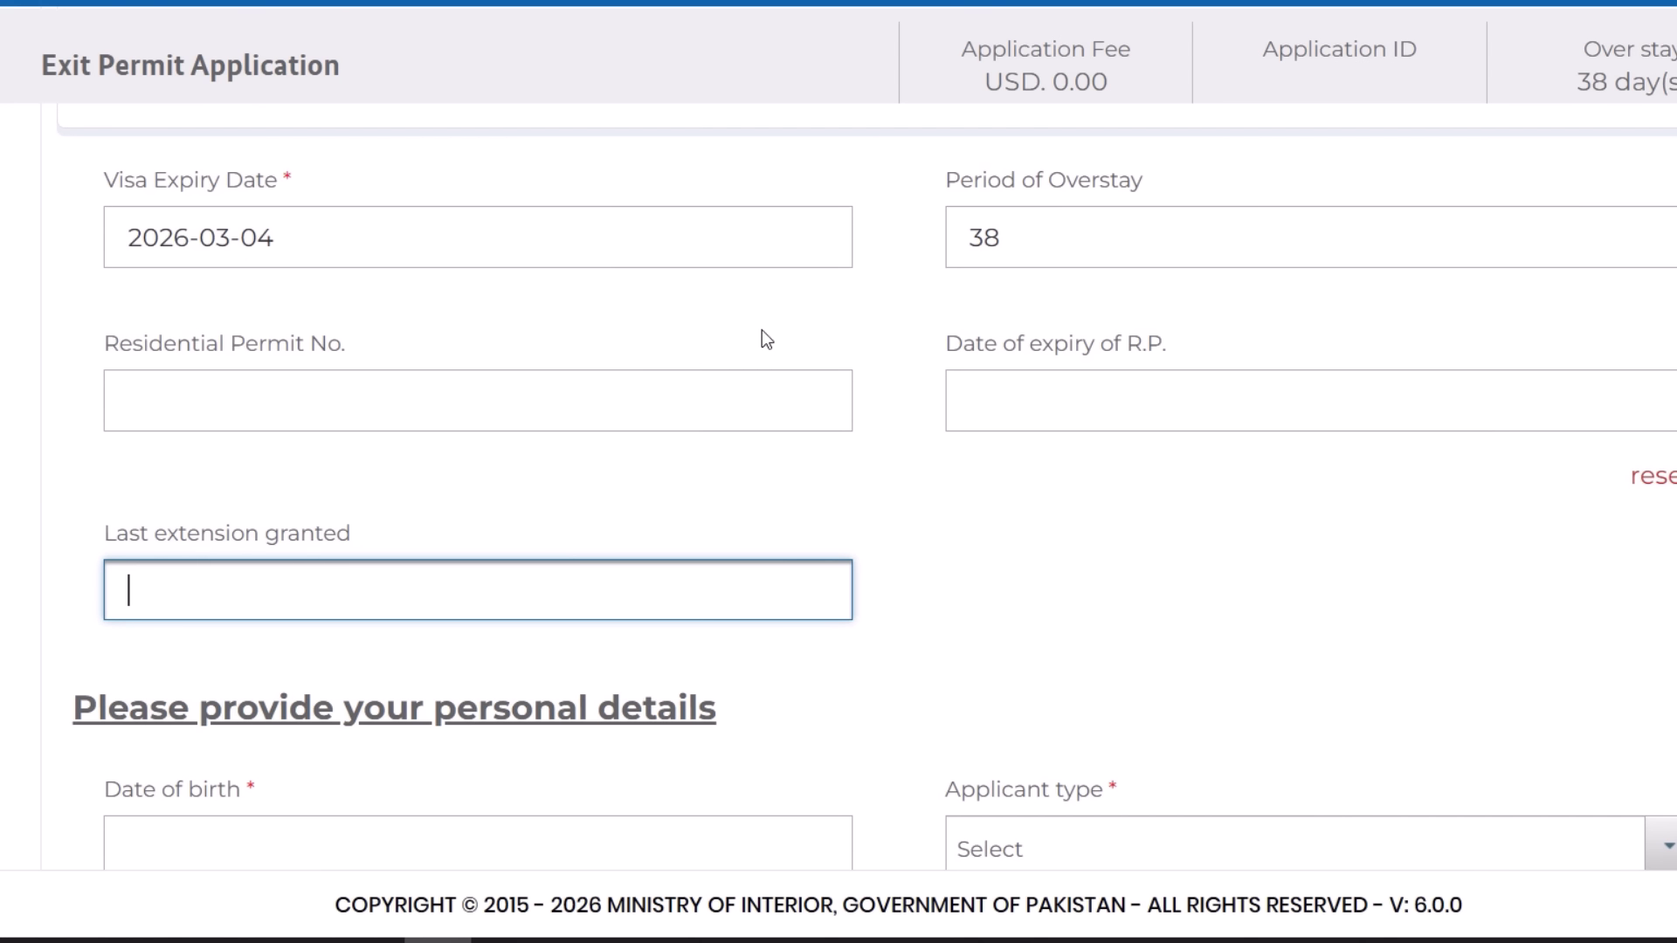
scroll(813, 401, "down", 4)
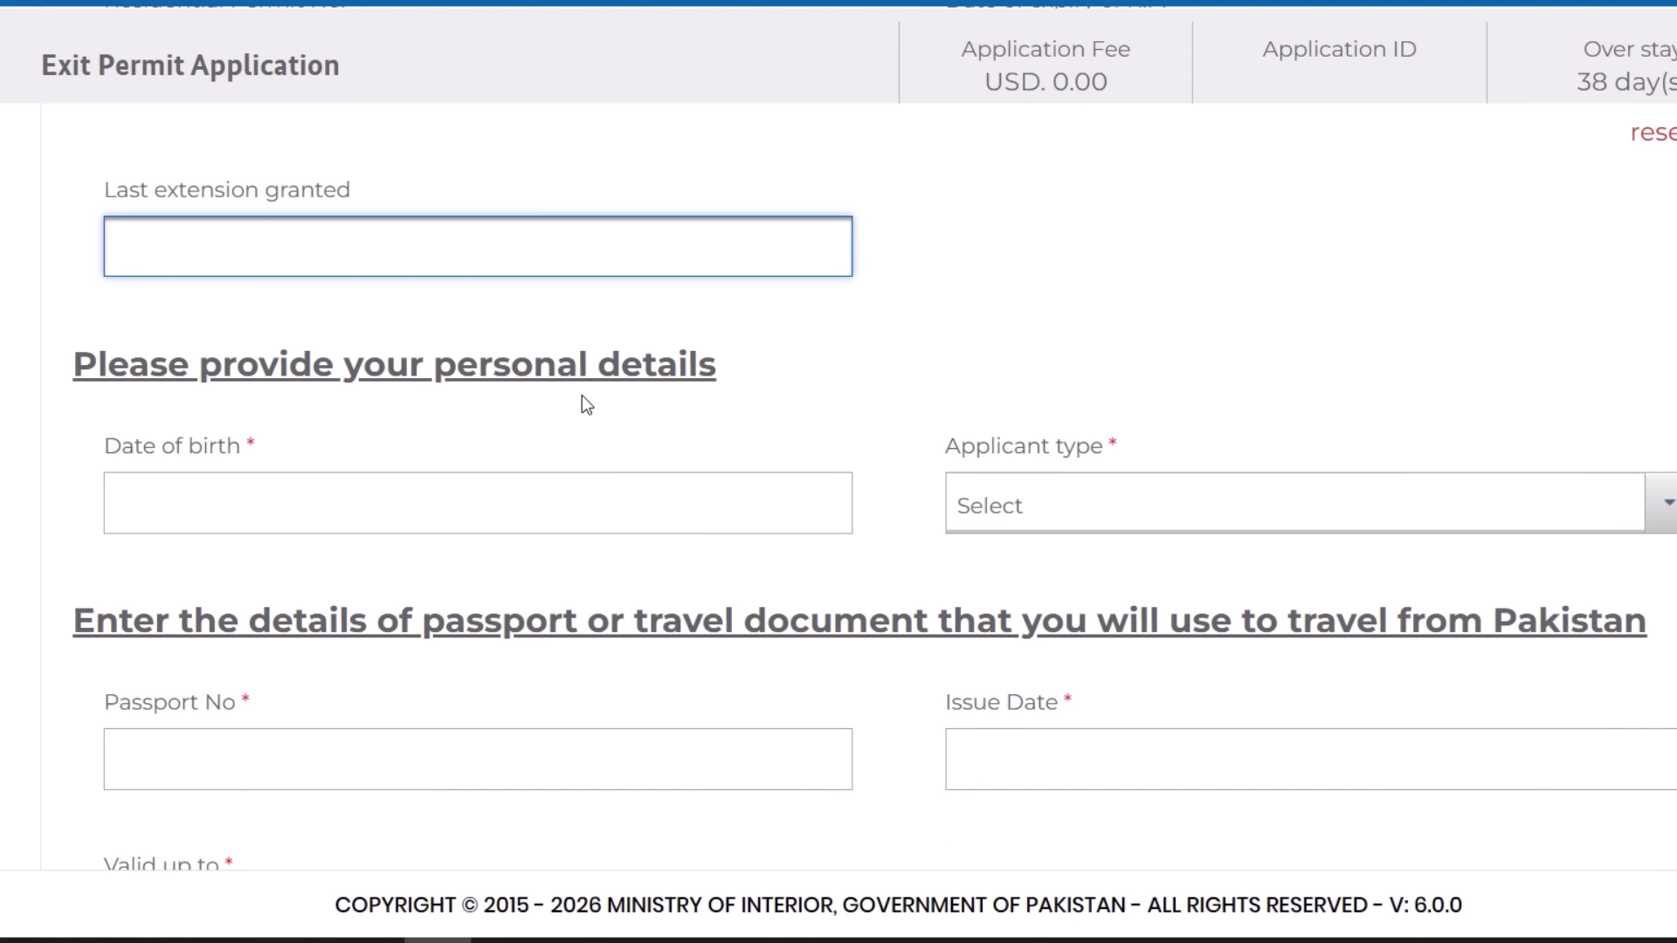
scroll(582, 396, "down", 2)
- Enter 1989-04-06 as date of birth and choose Foreign National Pakistan Origin as applicant type
left_click(521, 311)
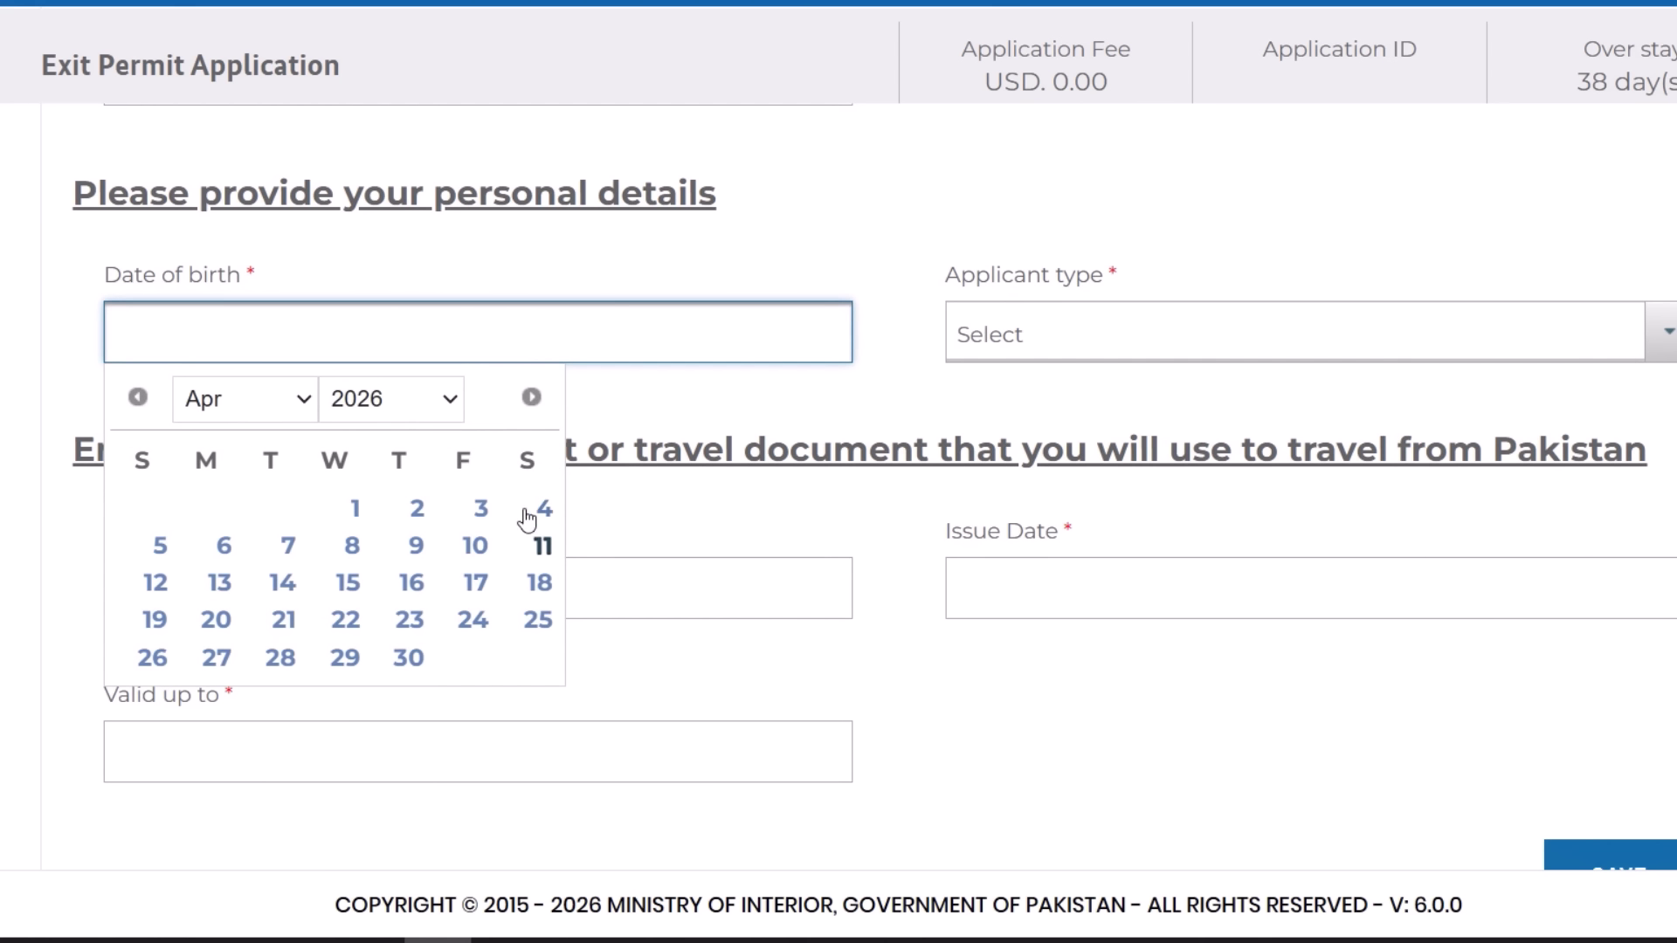
left_click(423, 402)
scroll(434, 270, "up", 10)
left_click(406, 213)
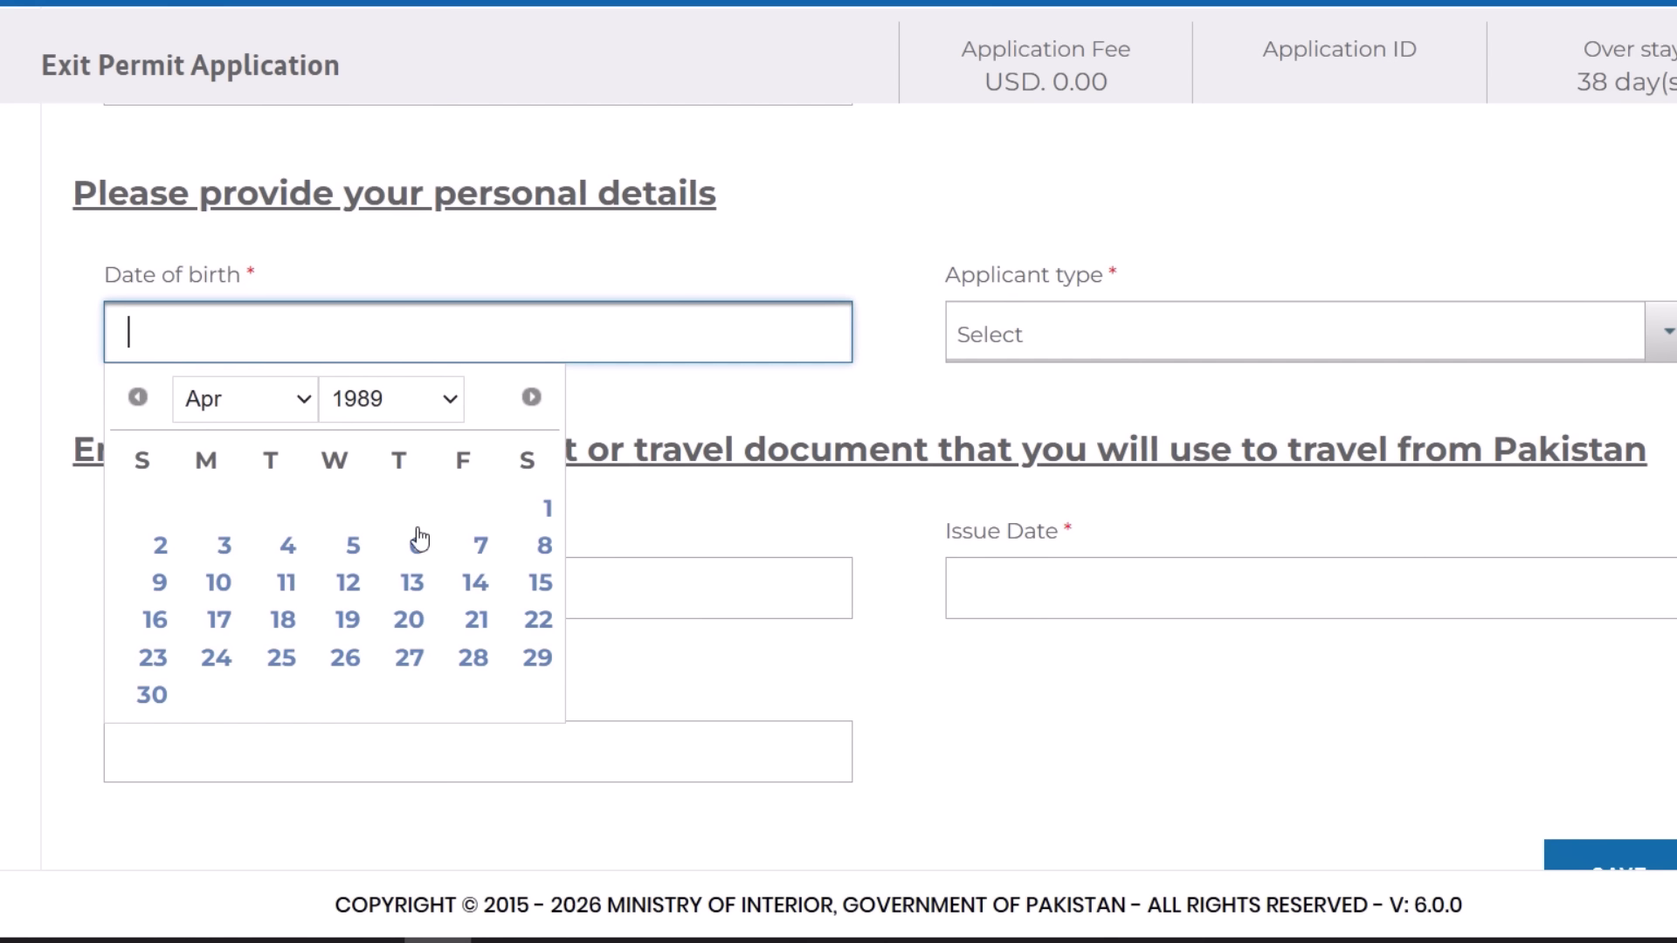
left_click(417, 543)
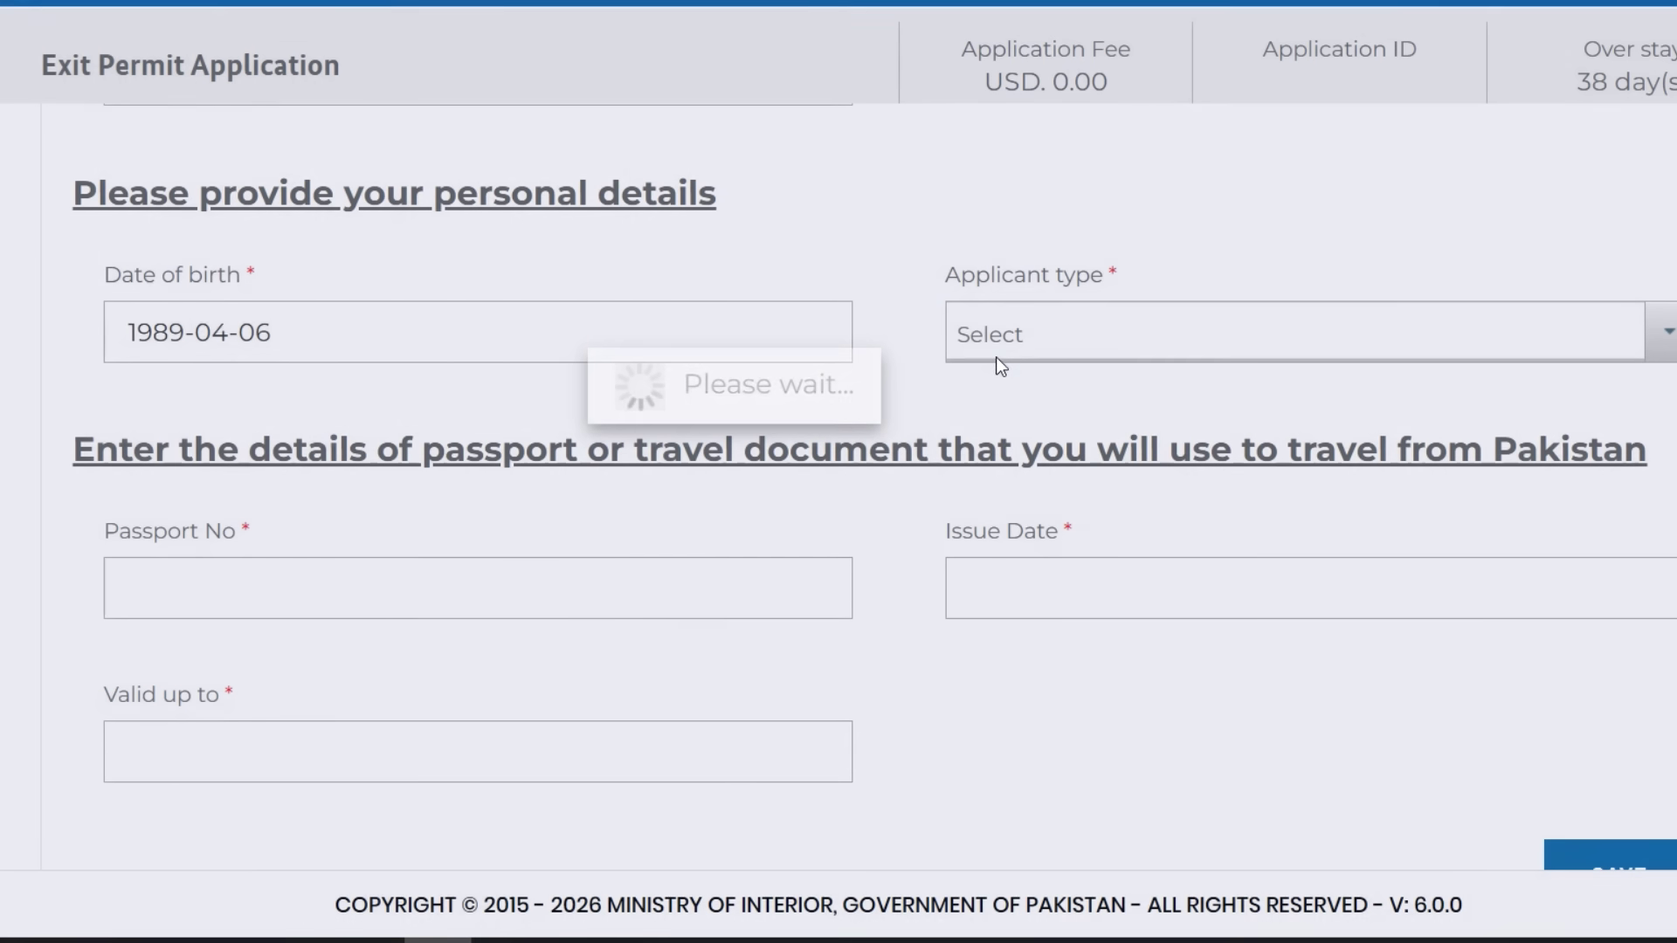
left_click(1019, 333)
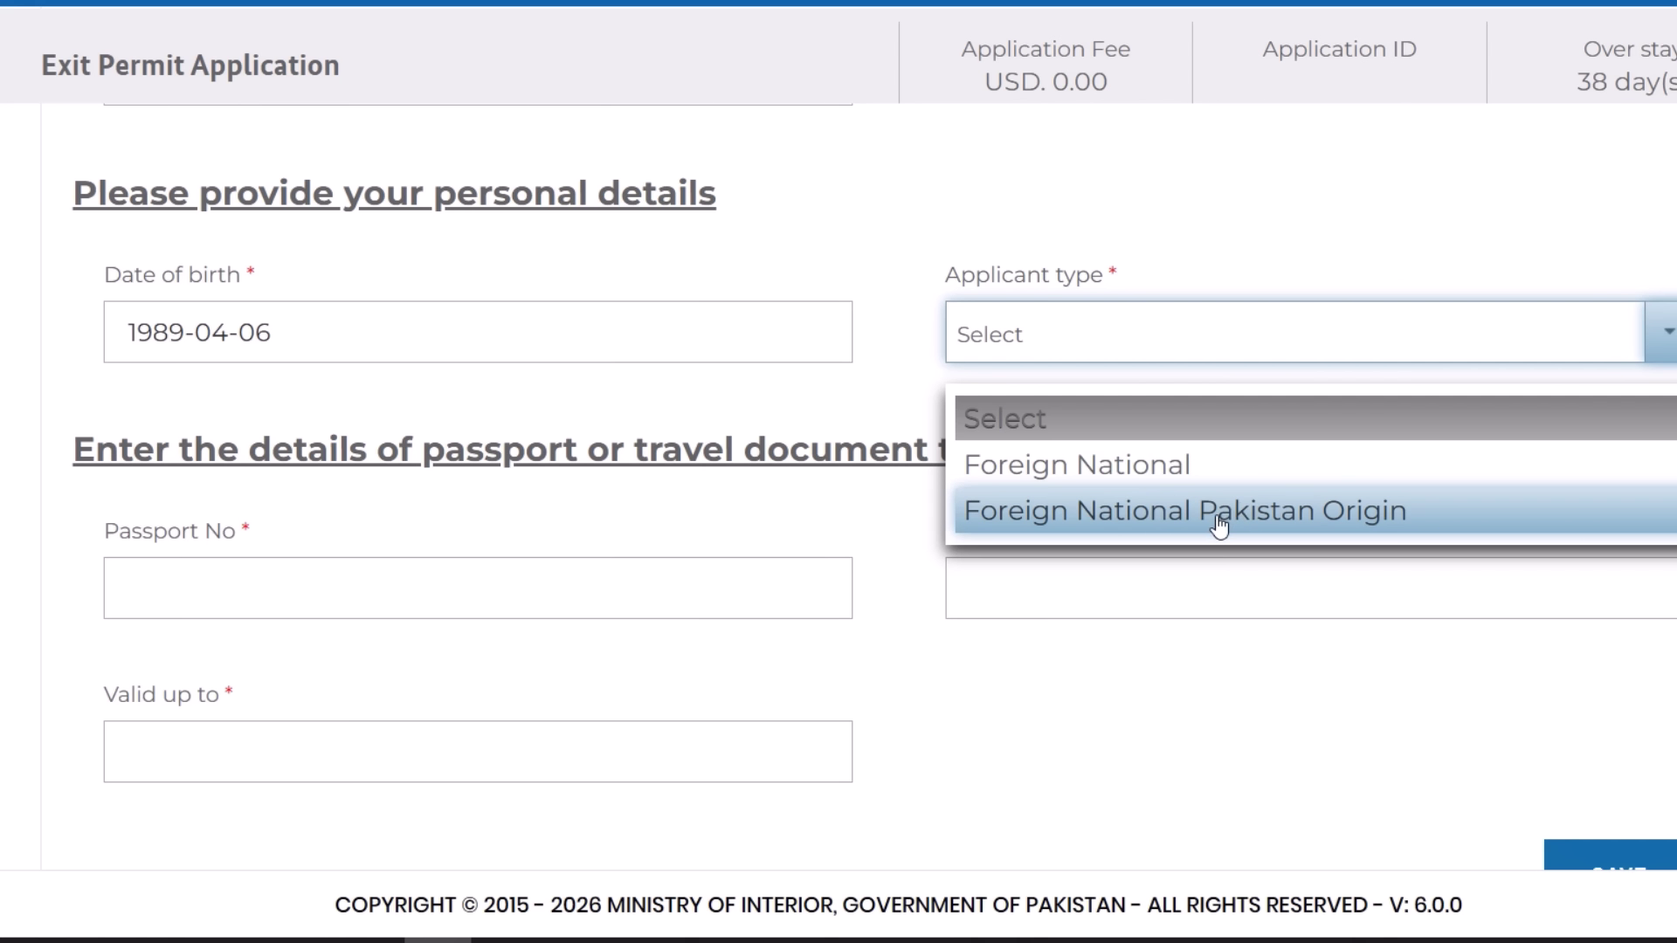
left_click(1241, 513)
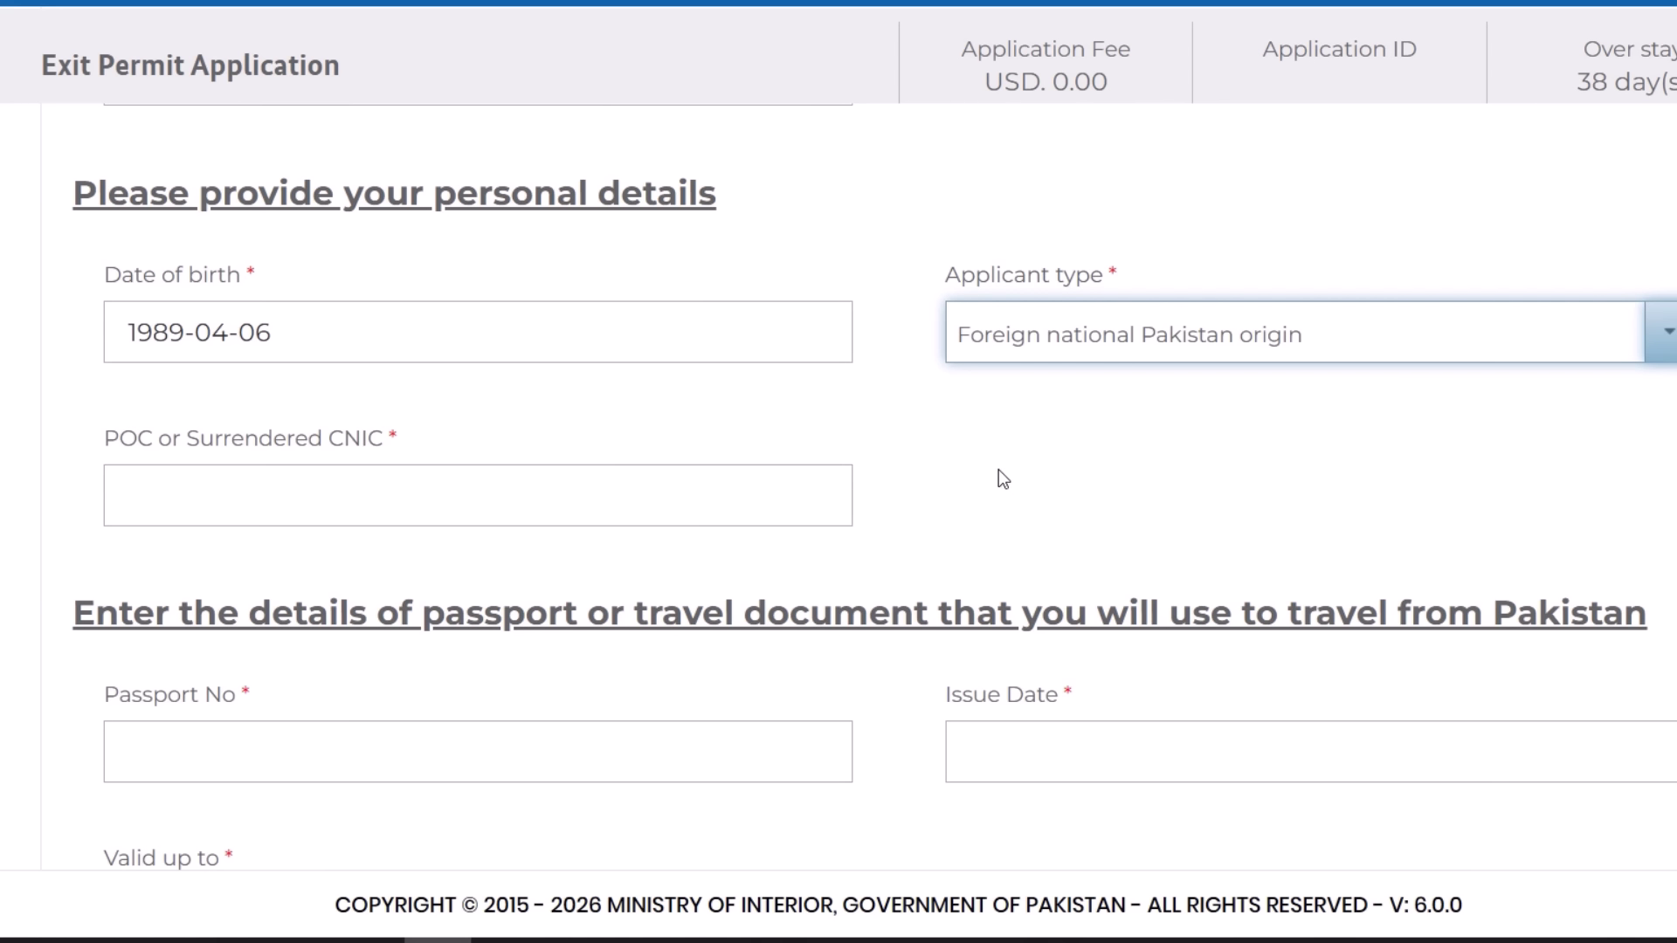
- Type the applicant's CNIC number into the masked POC or Surrendered CNIC field
left_click(326, 500)
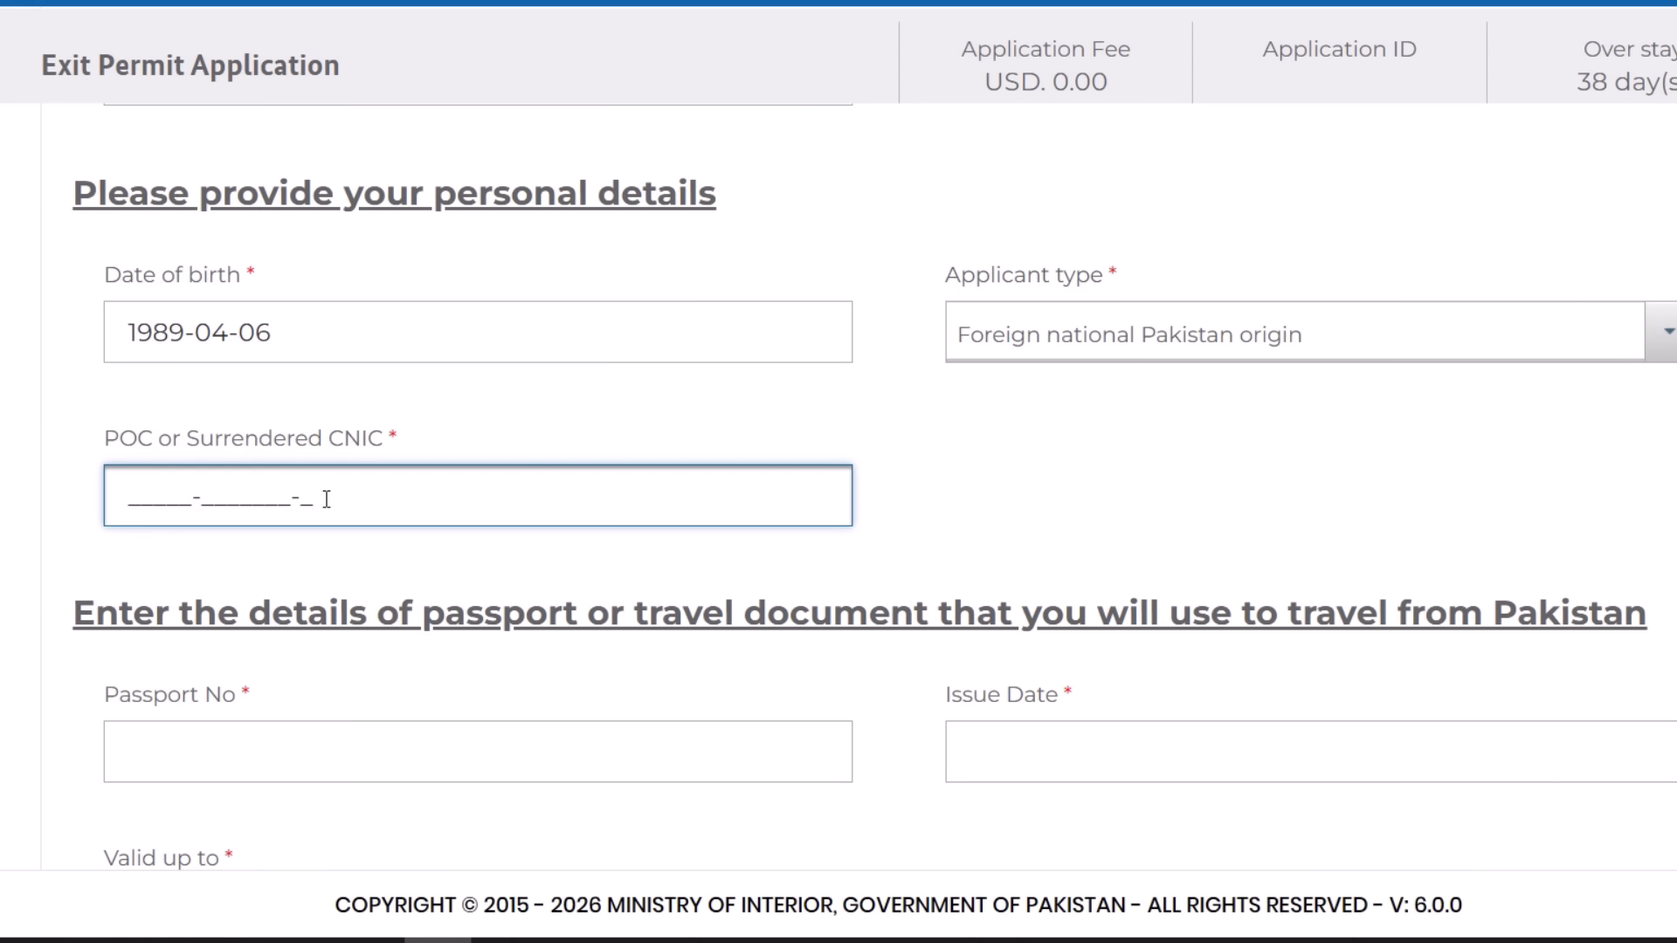
scroll(326, 499, "down", 2)
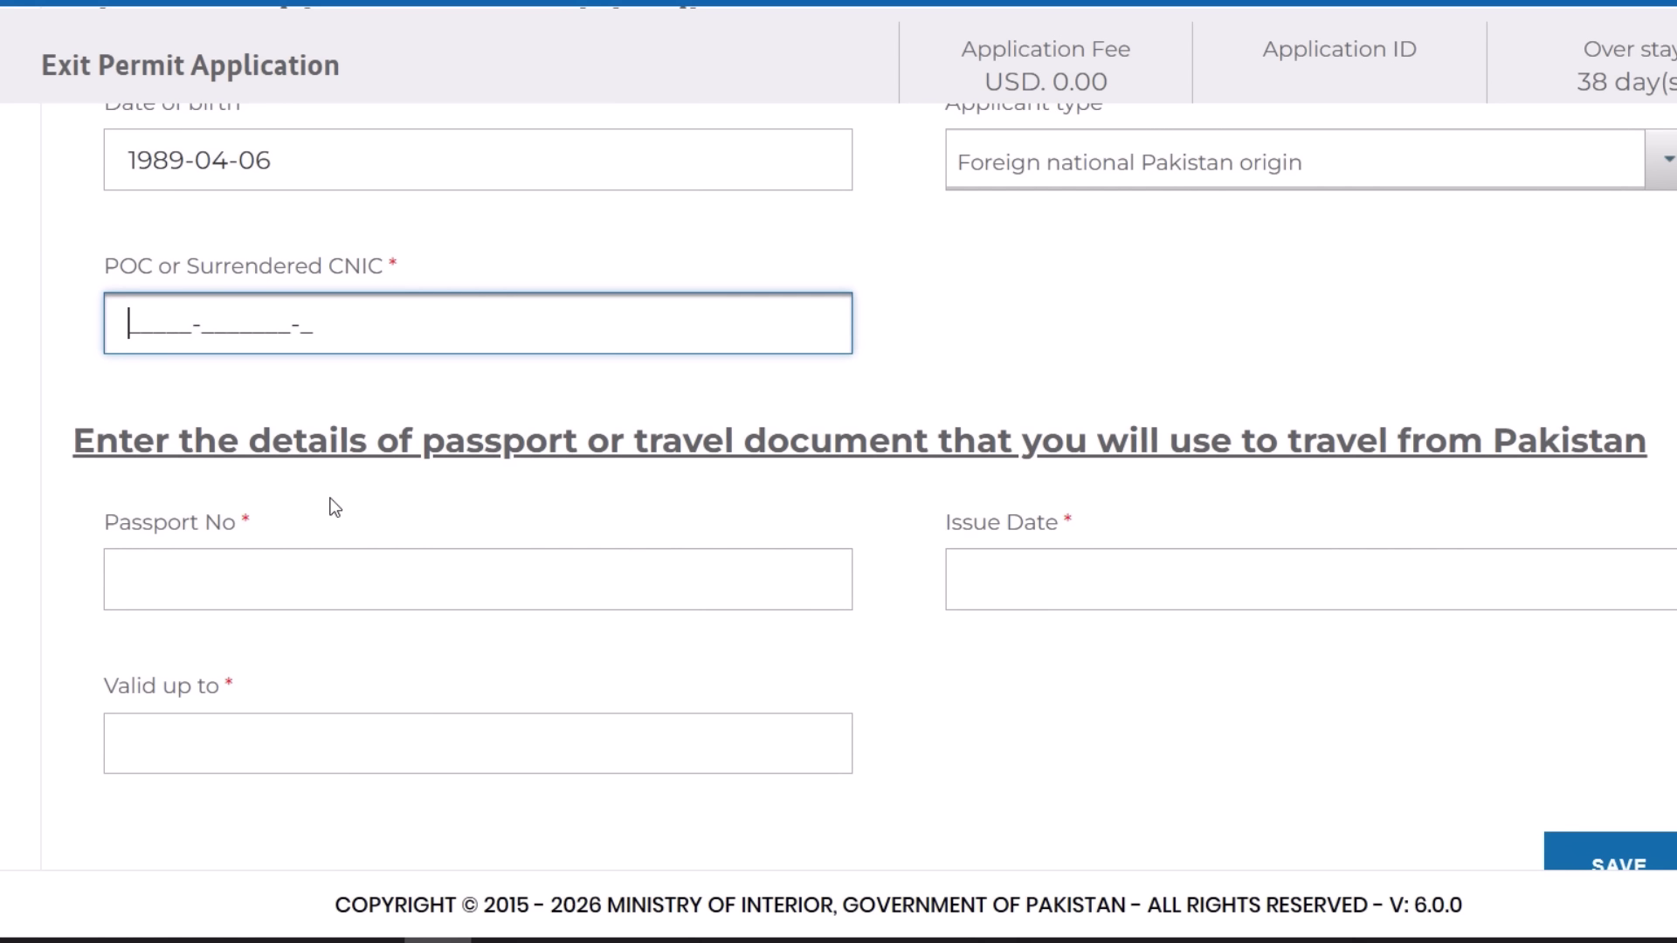
type("12345-6789")
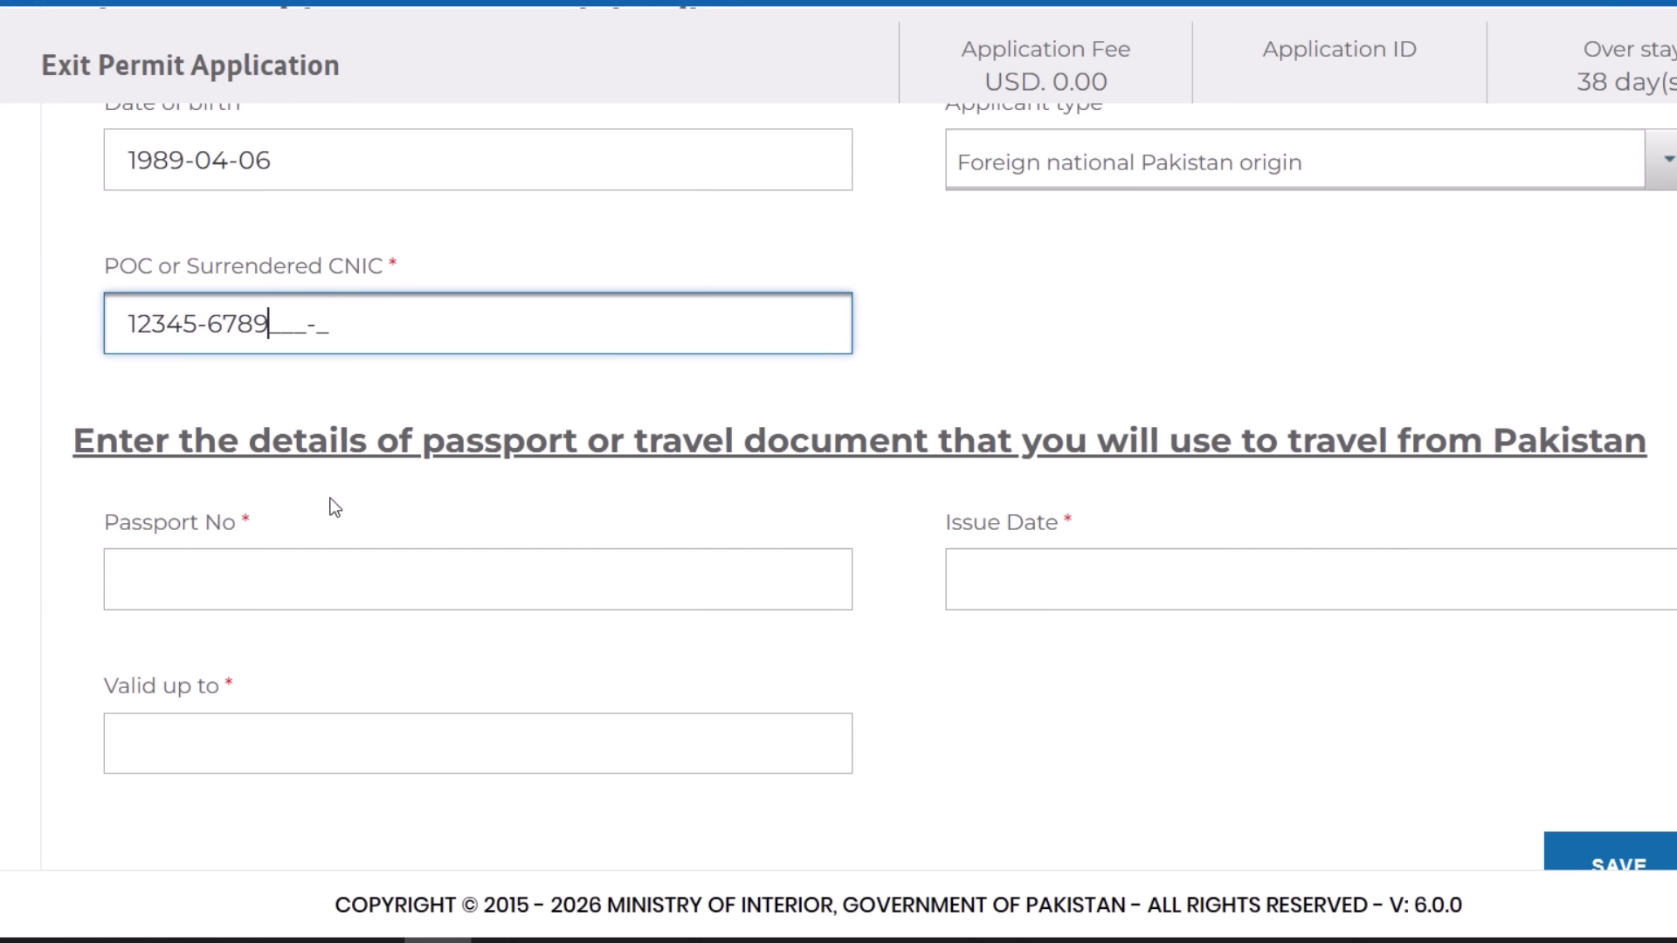
type("111-1")
scroll(509, 416, "down", 2)
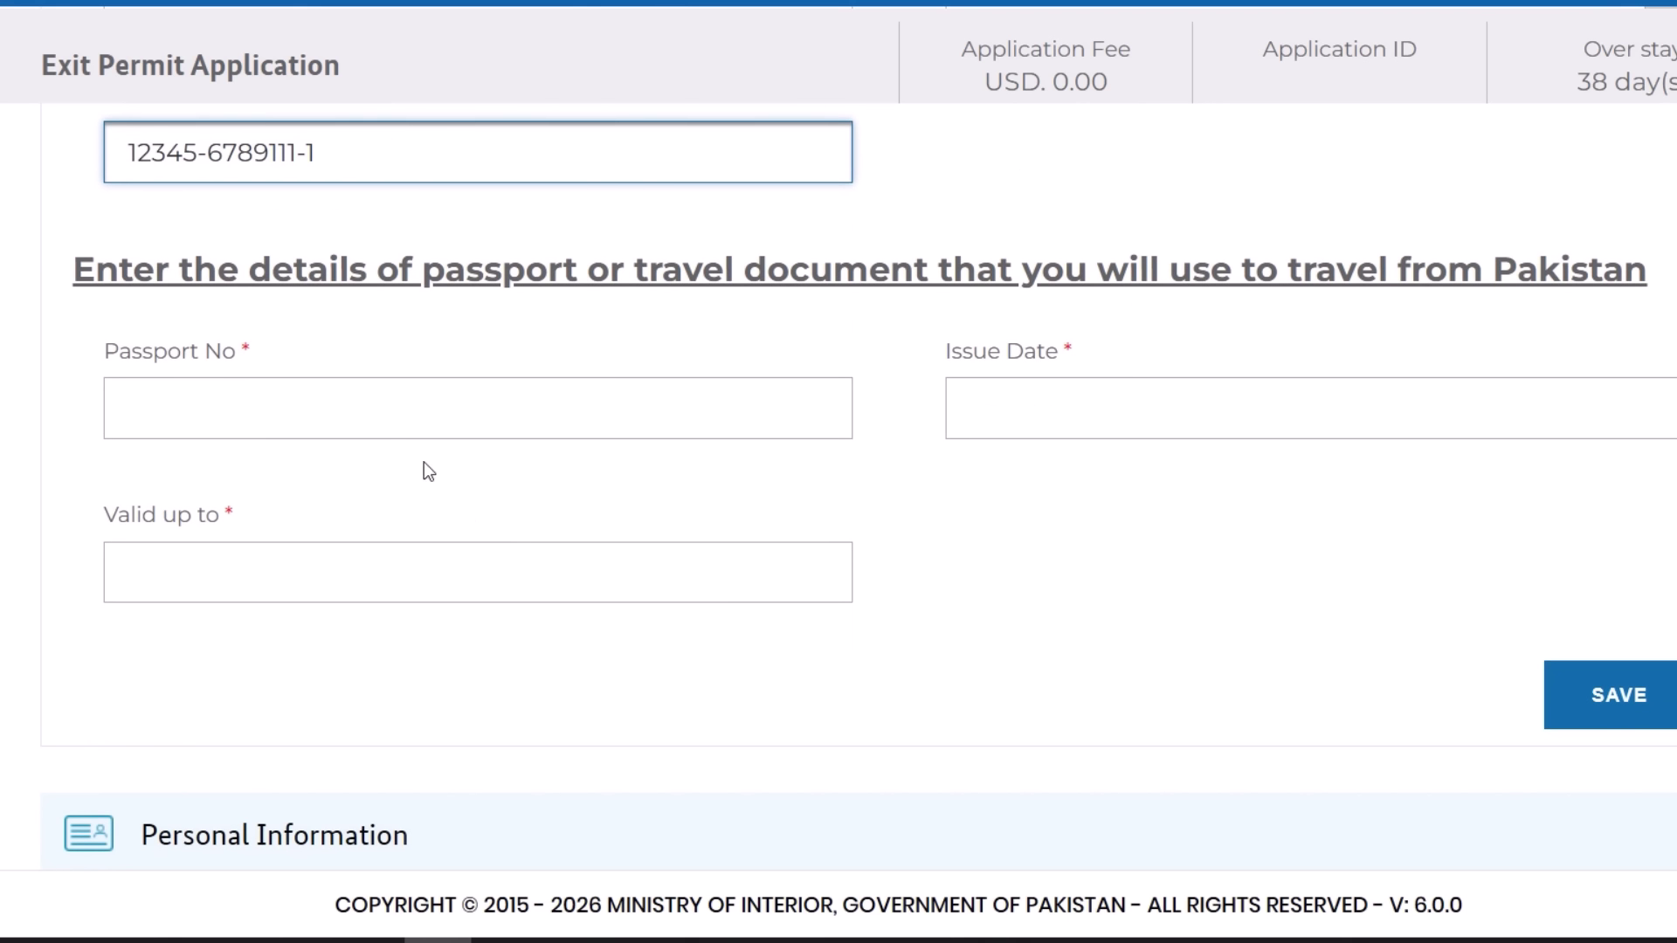
- Enter the passport number and set the passport issue date to 2025-04-02
left_click(364, 402)
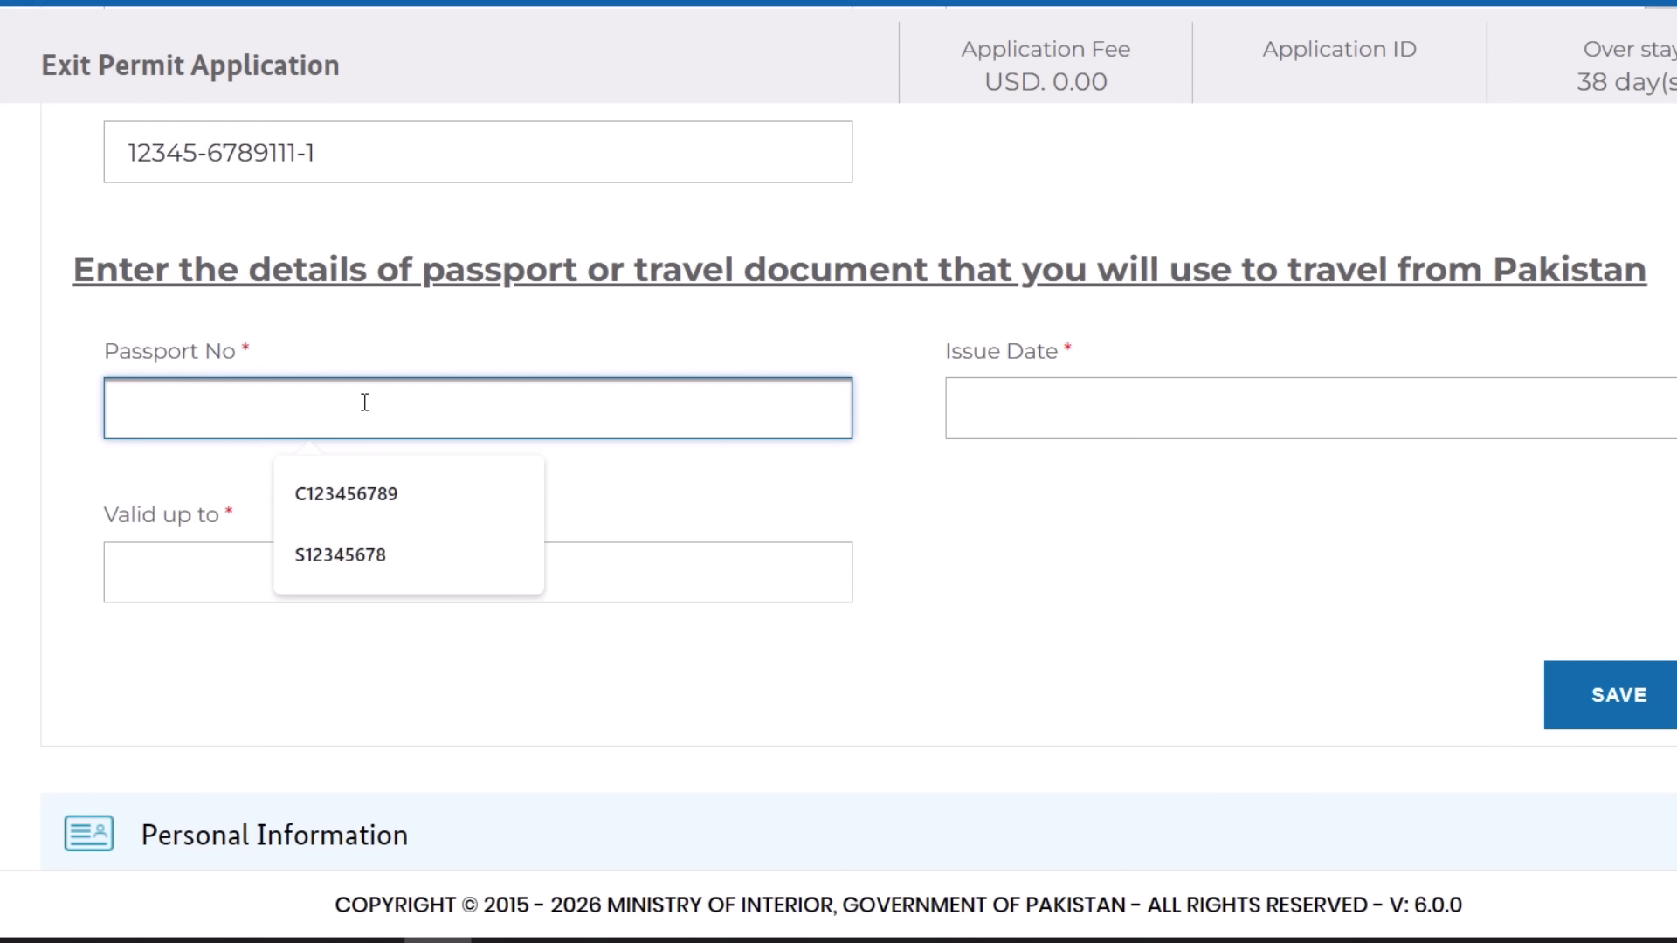
type("Aw")
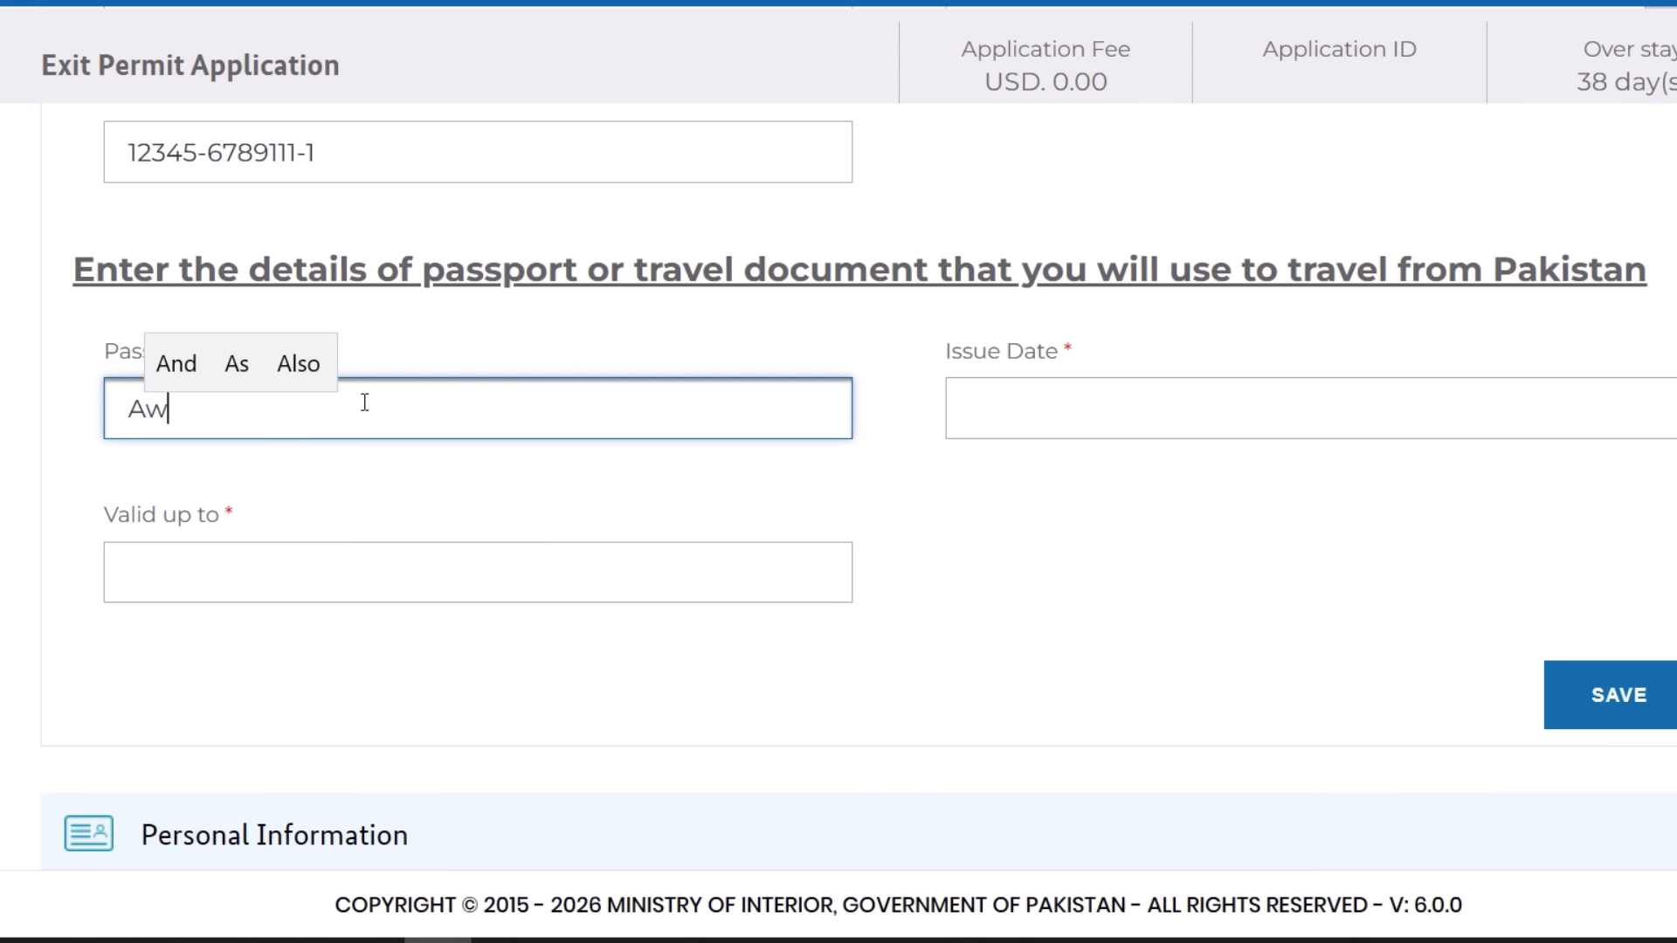
type("1234567")
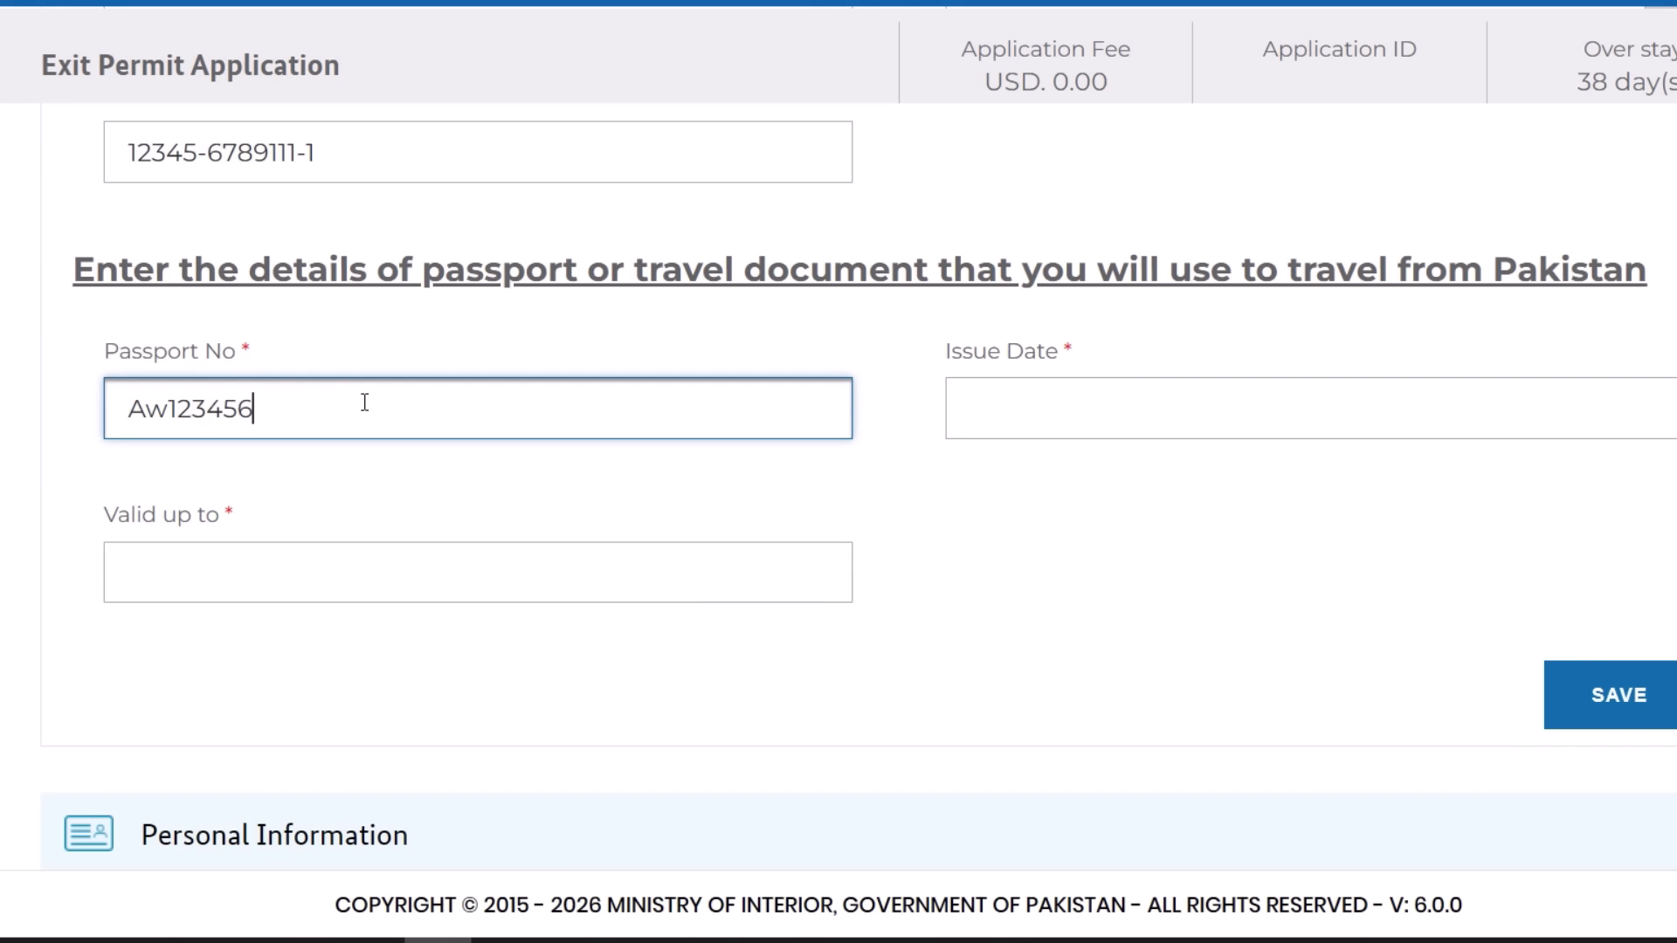
left_click(1133, 410)
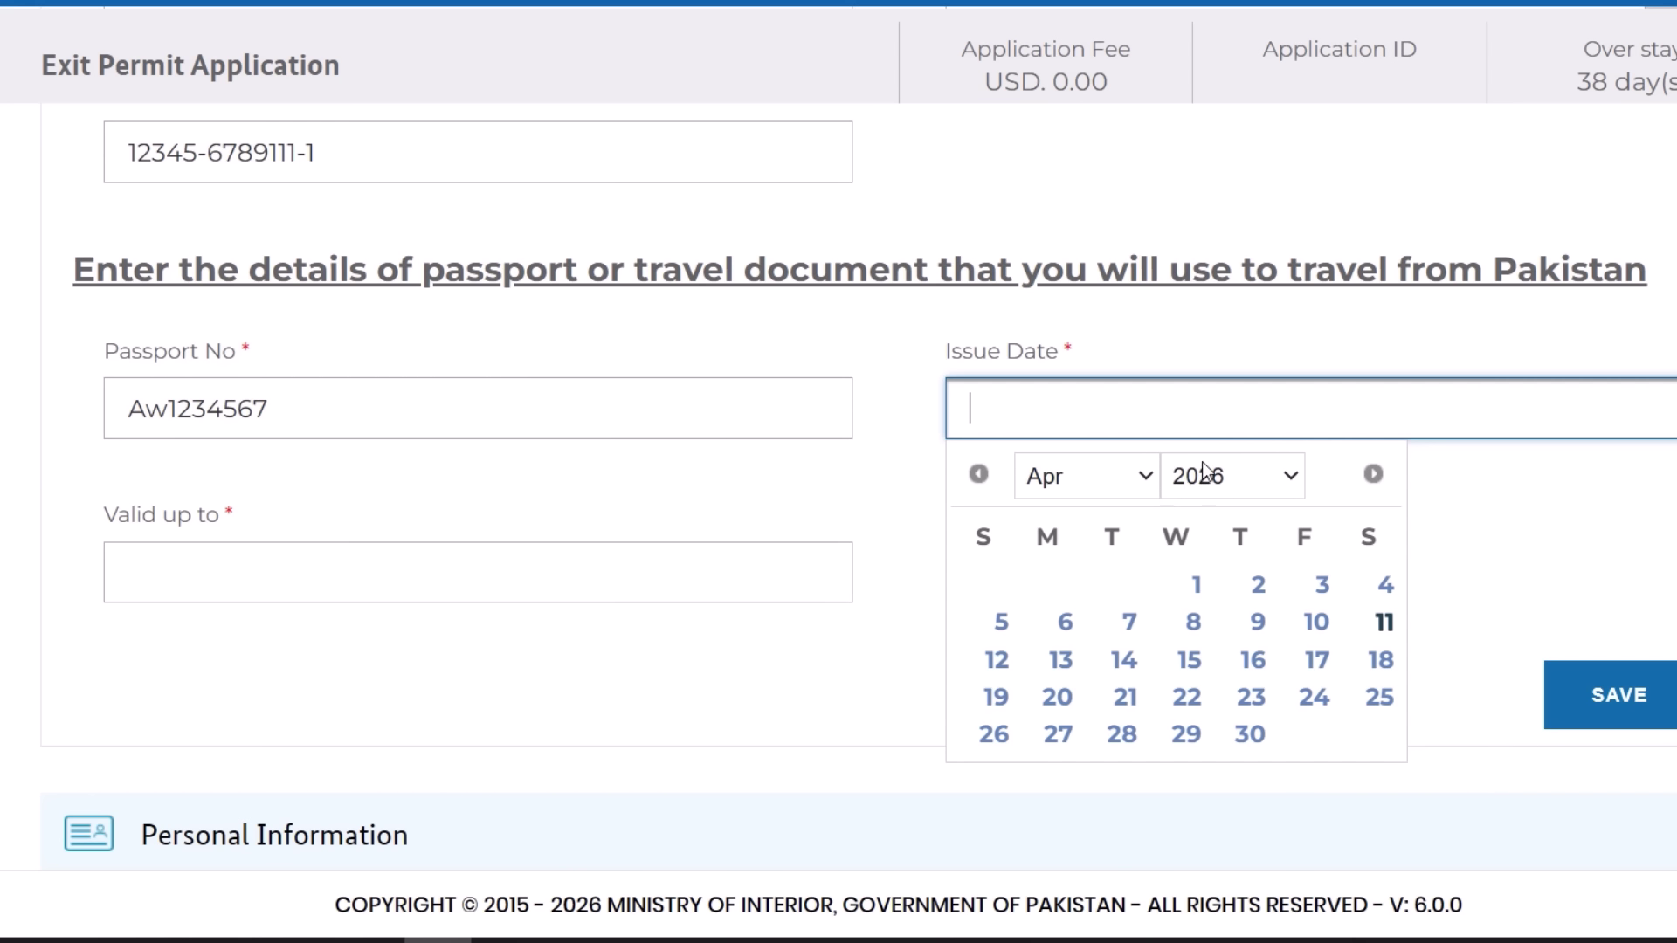
left_click(1207, 477)
left_click(1216, 393)
left_click(1194, 584)
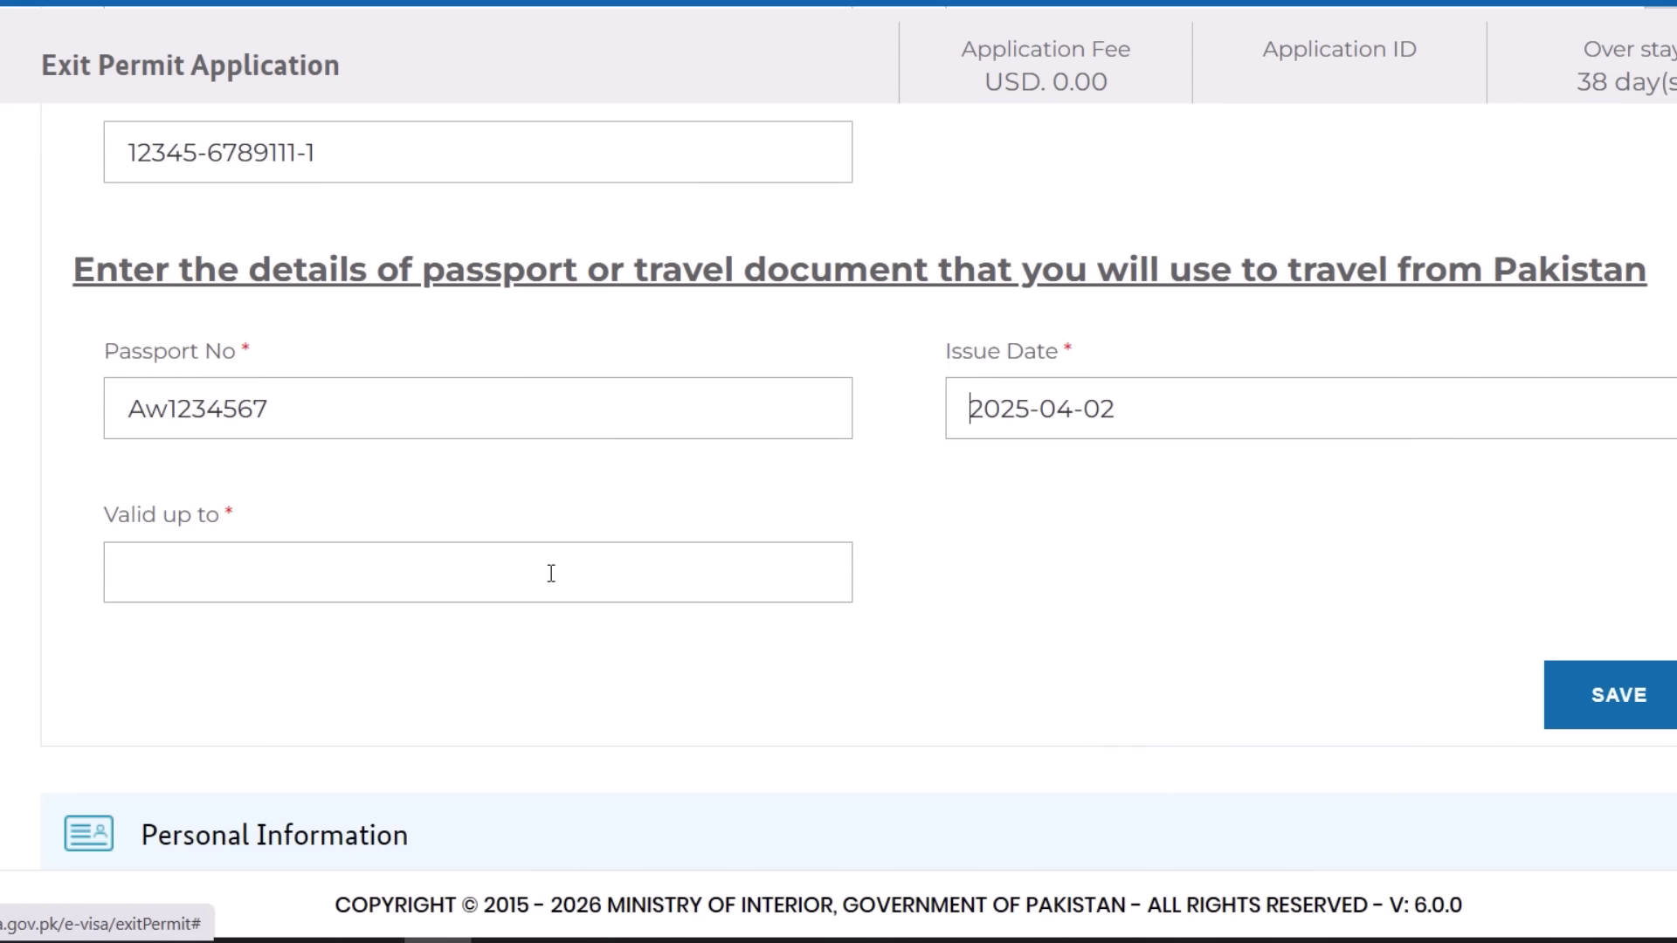
scroll(524, 559, "down", 2)
- Set passport validity to 2027-04-01 and save the application details
left_click(452, 401)
left_click(411, 480)
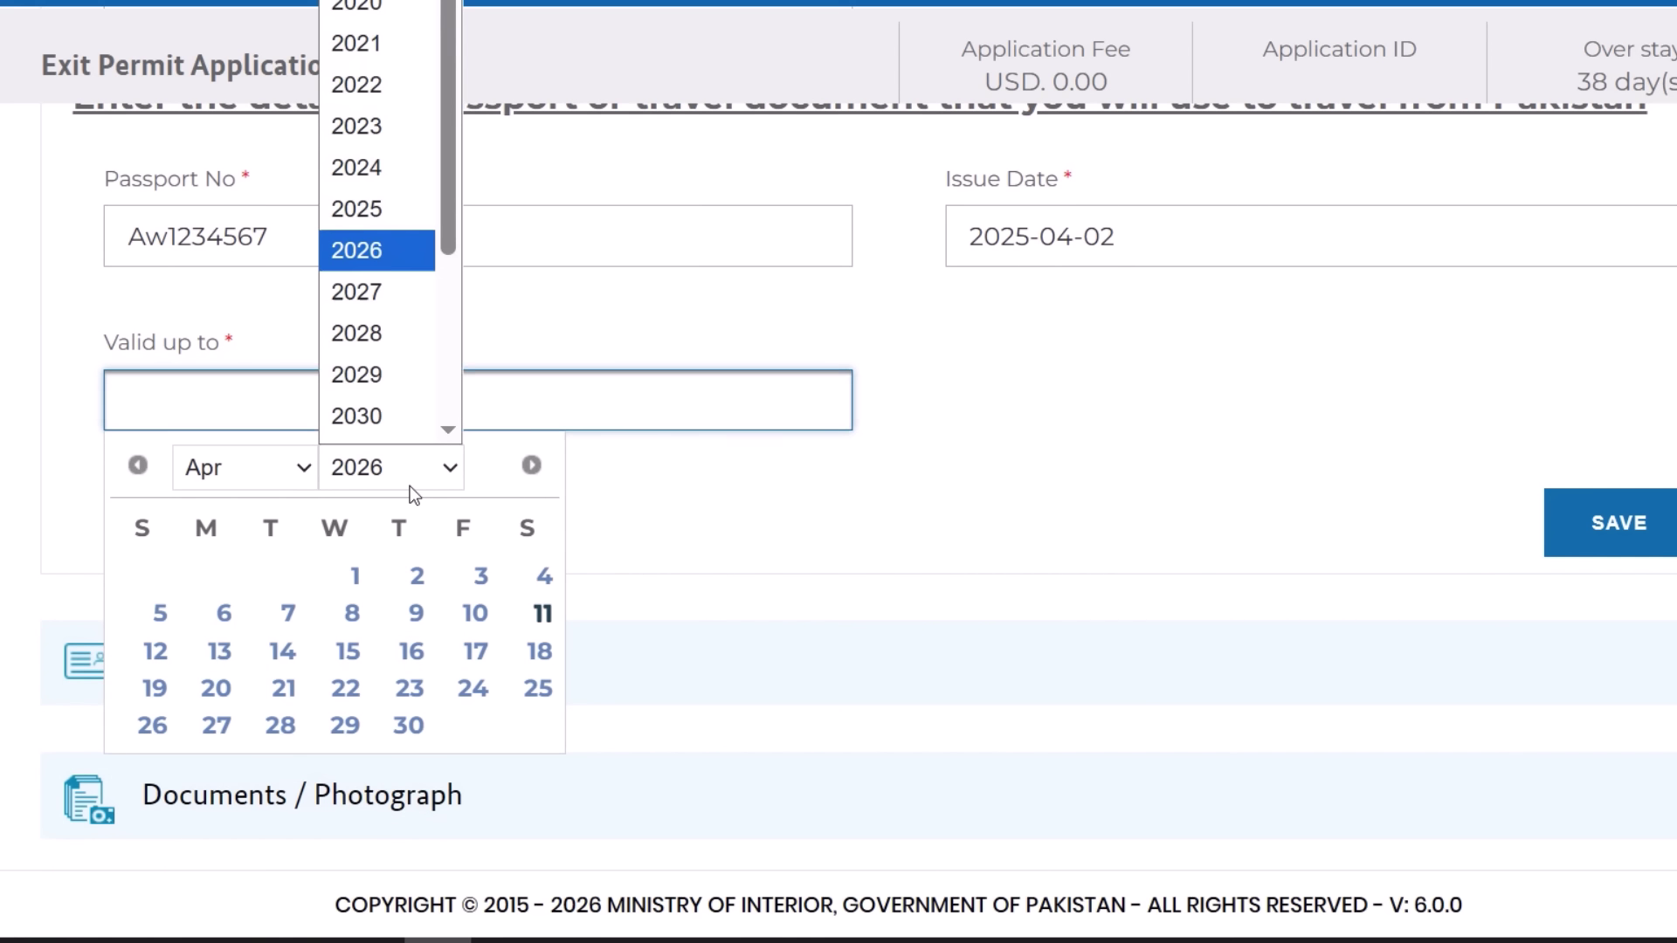
left_click(382, 291)
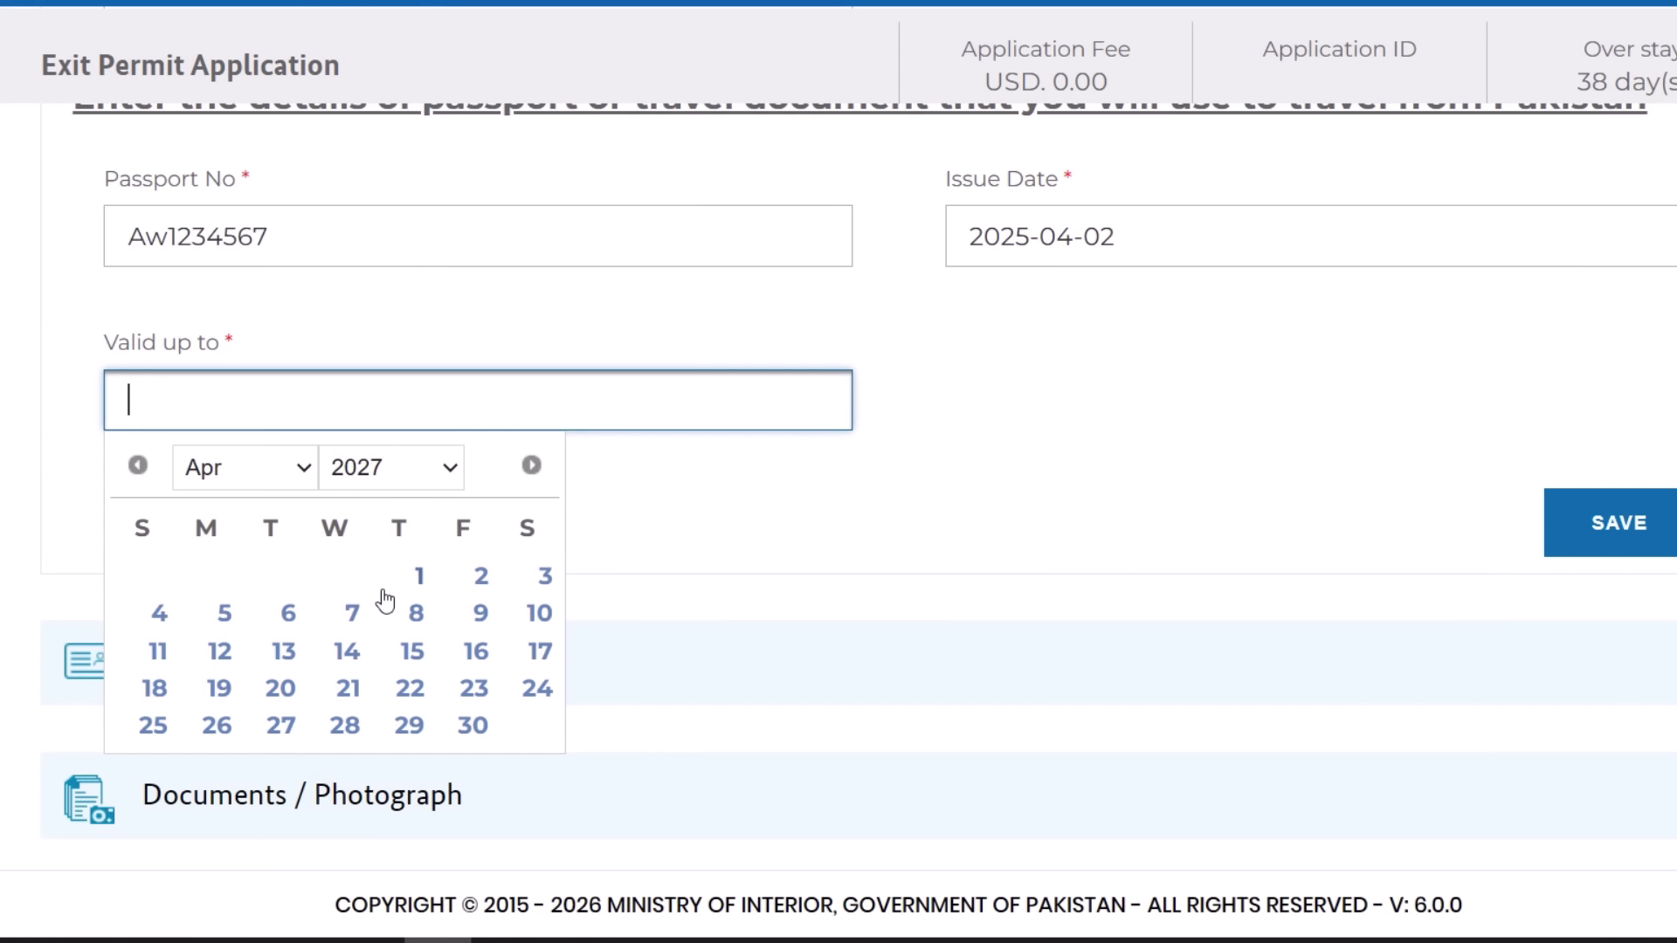
left_click(416, 575)
left_click(1602, 529)
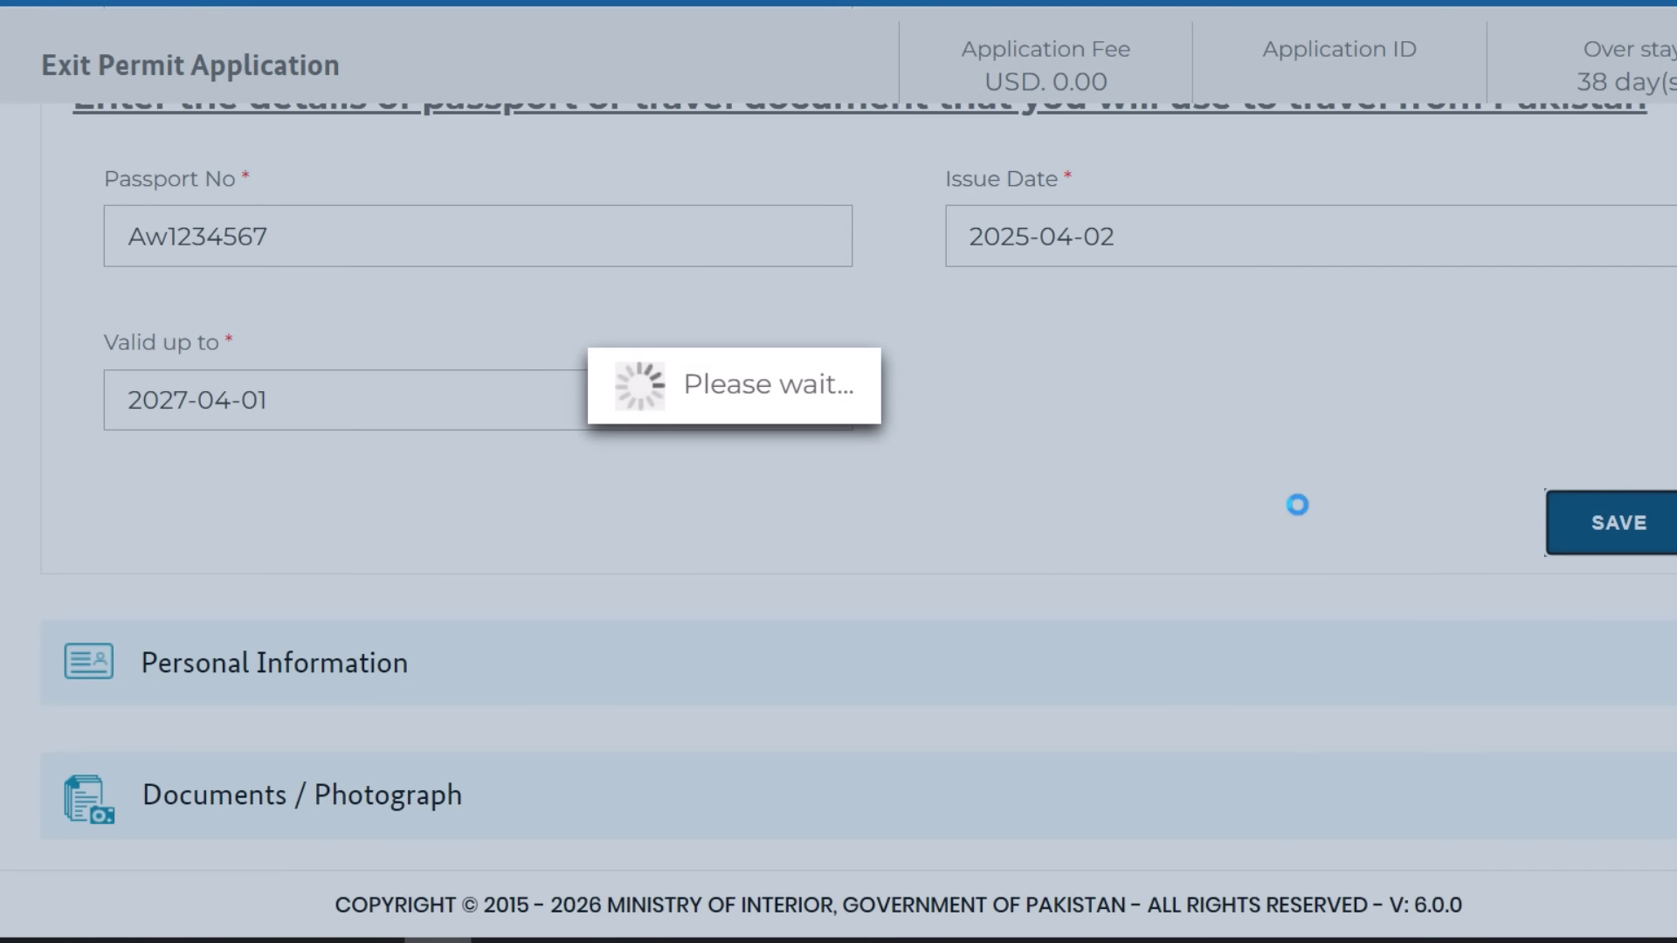
- Review the Personal Information fields, including father/husband name and purpose of visit
scroll(966, 469, "up", 10)
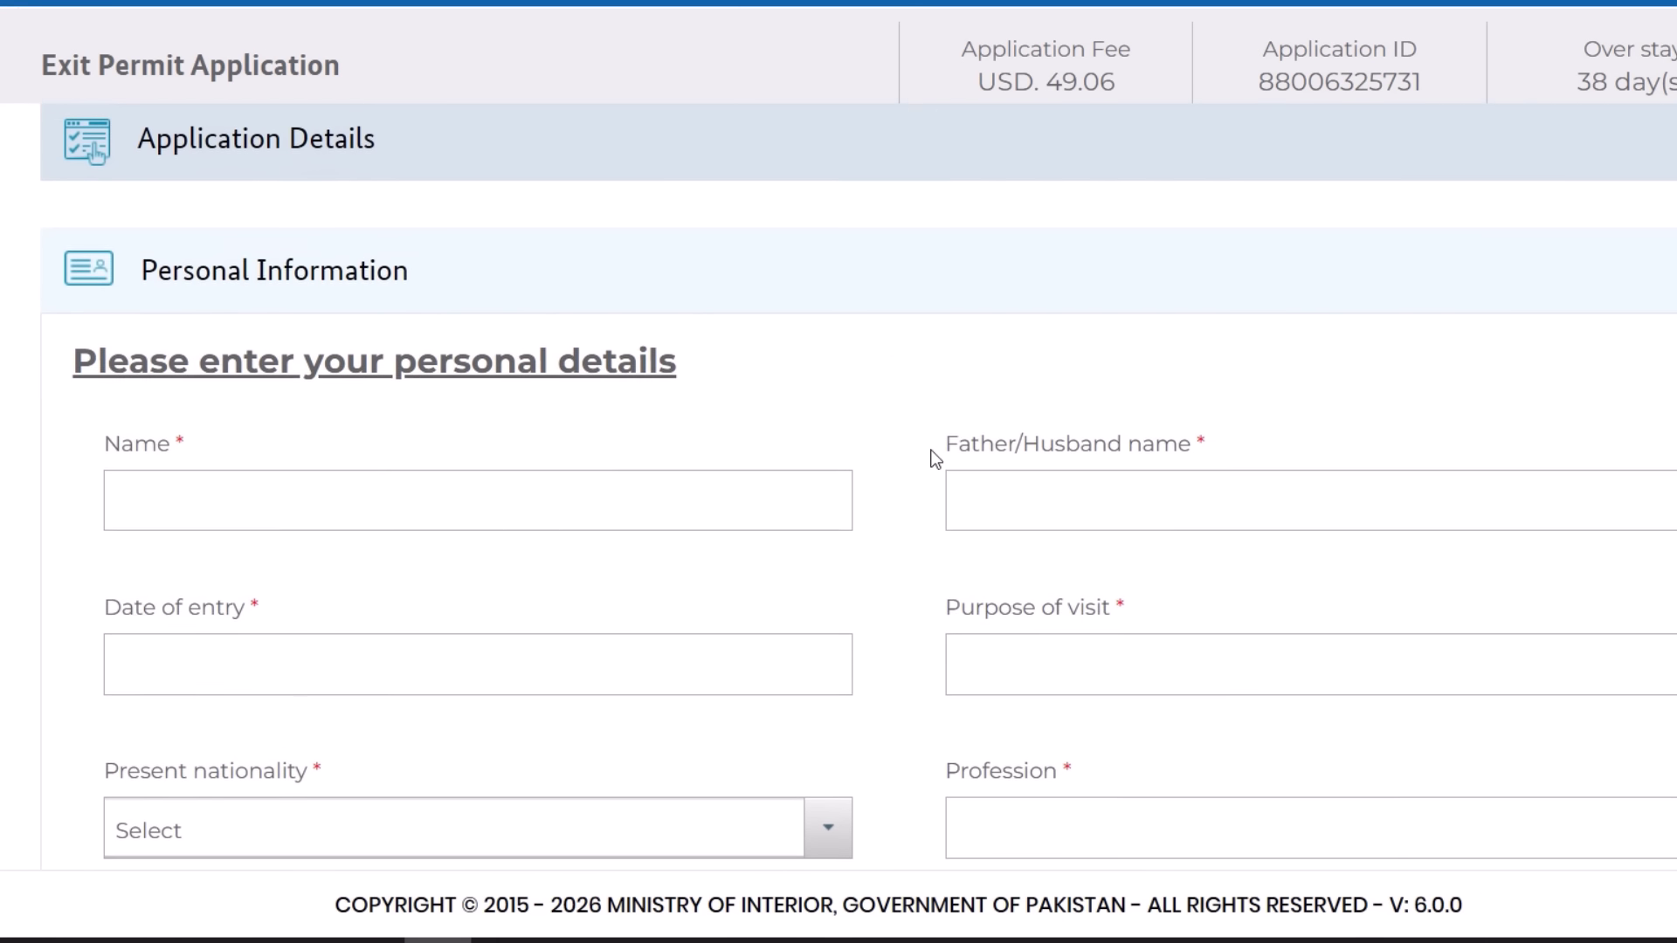
scroll(781, 352, "up", 2)
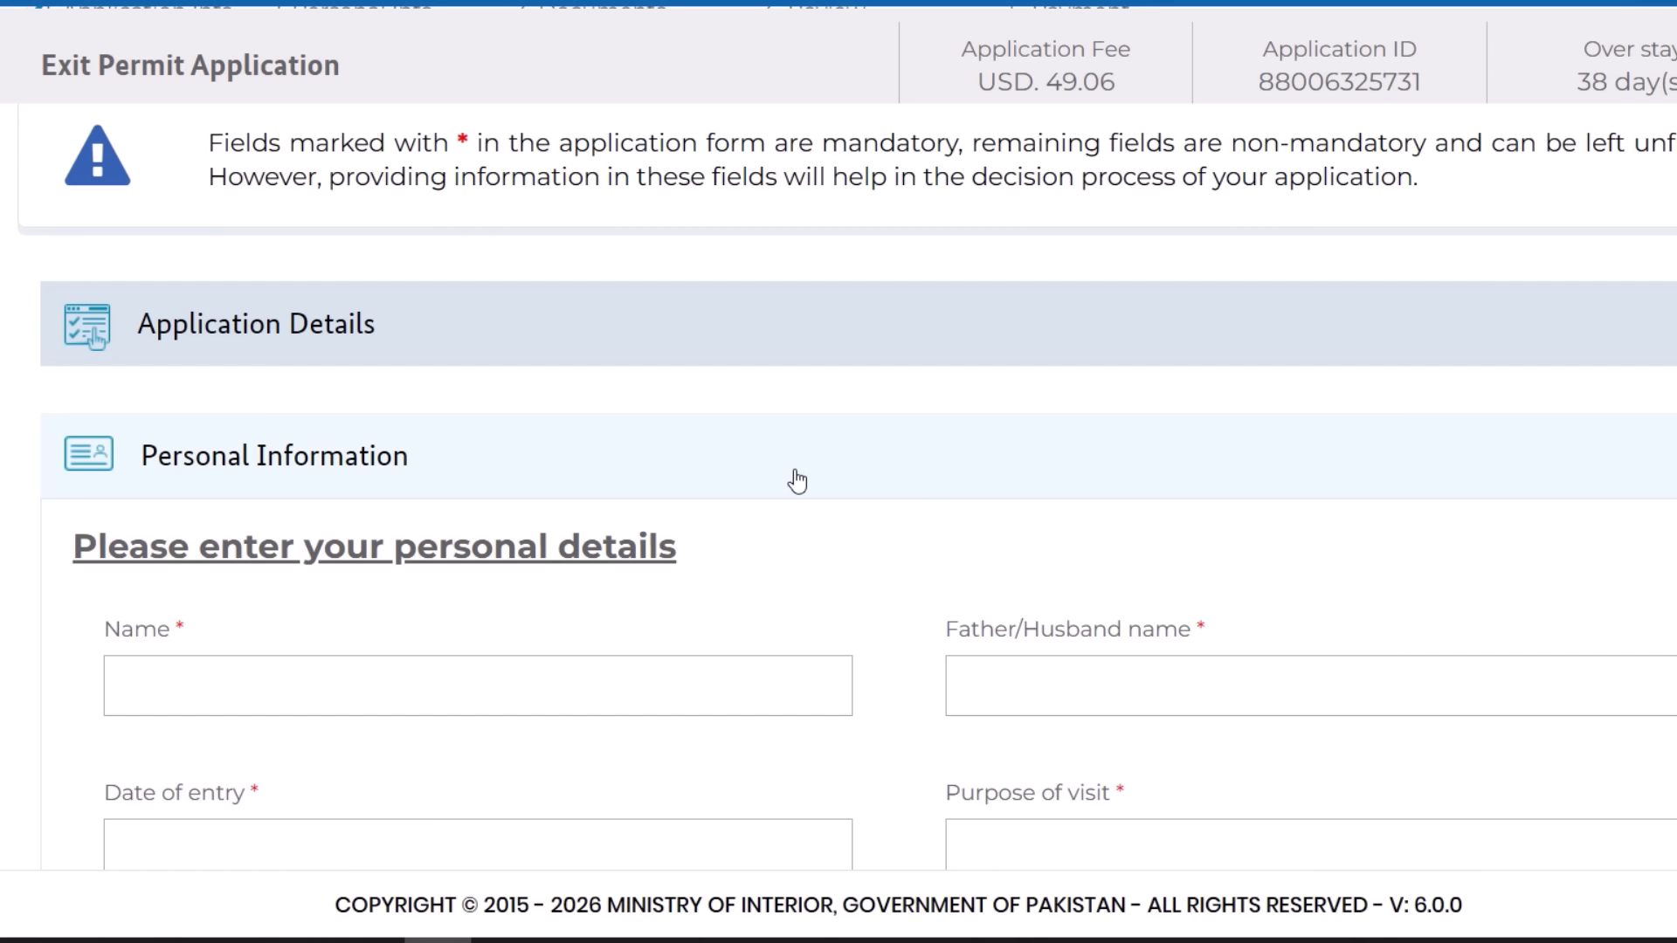
scroll(797, 482, "down", 2)
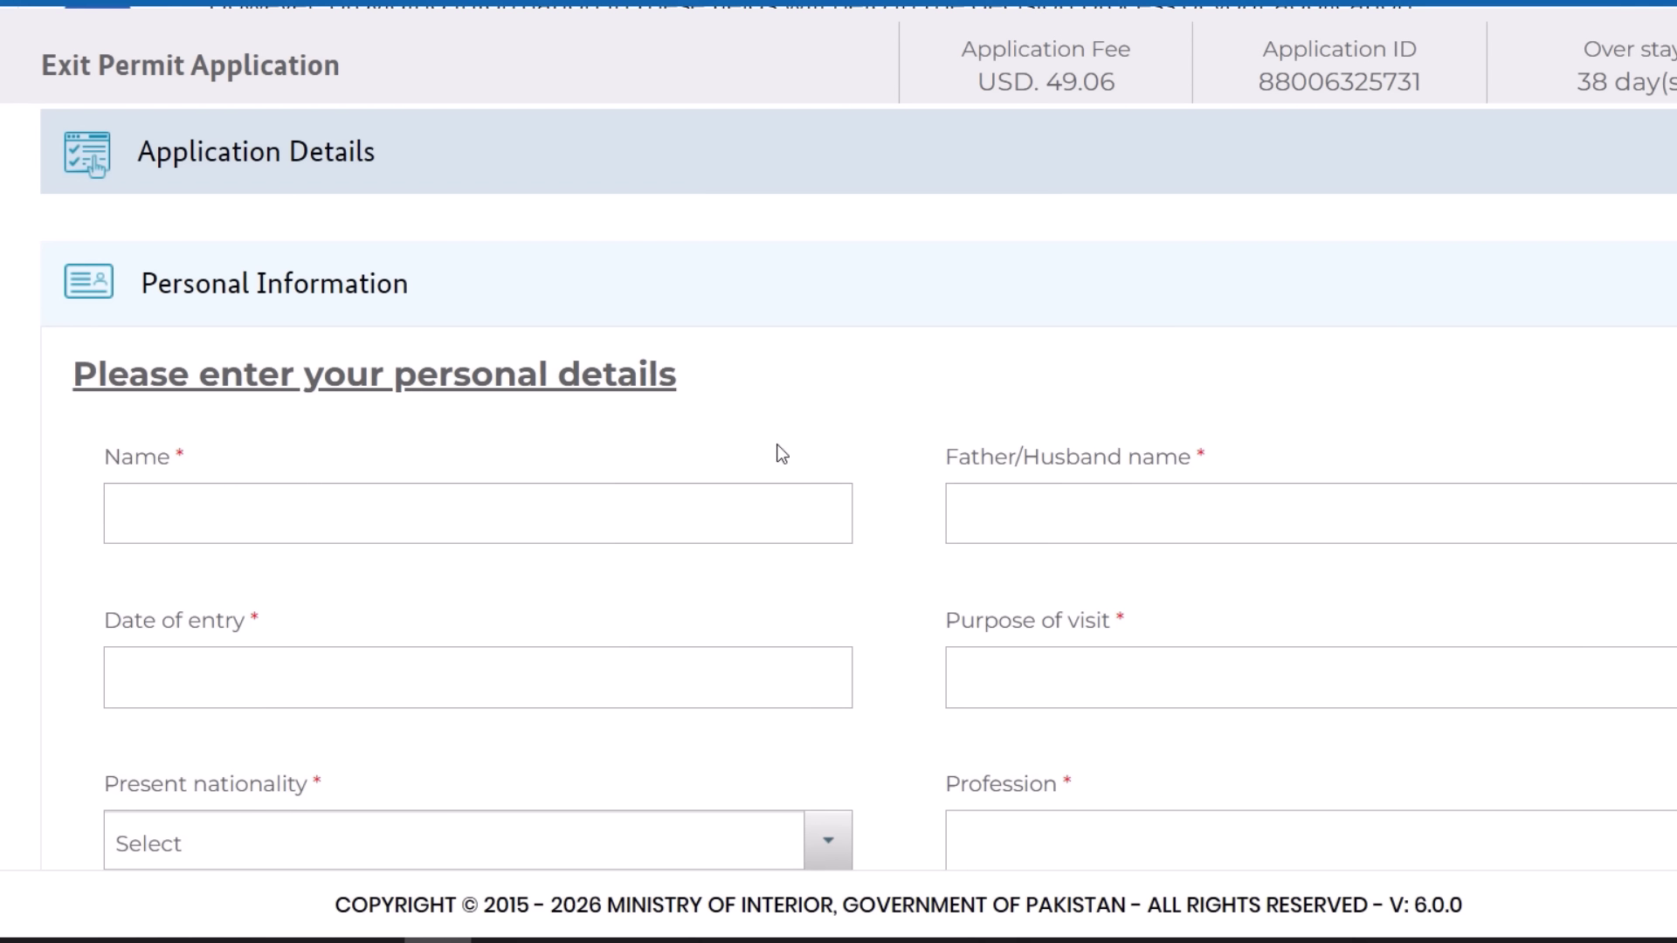
scroll(777, 454, "down", 2)
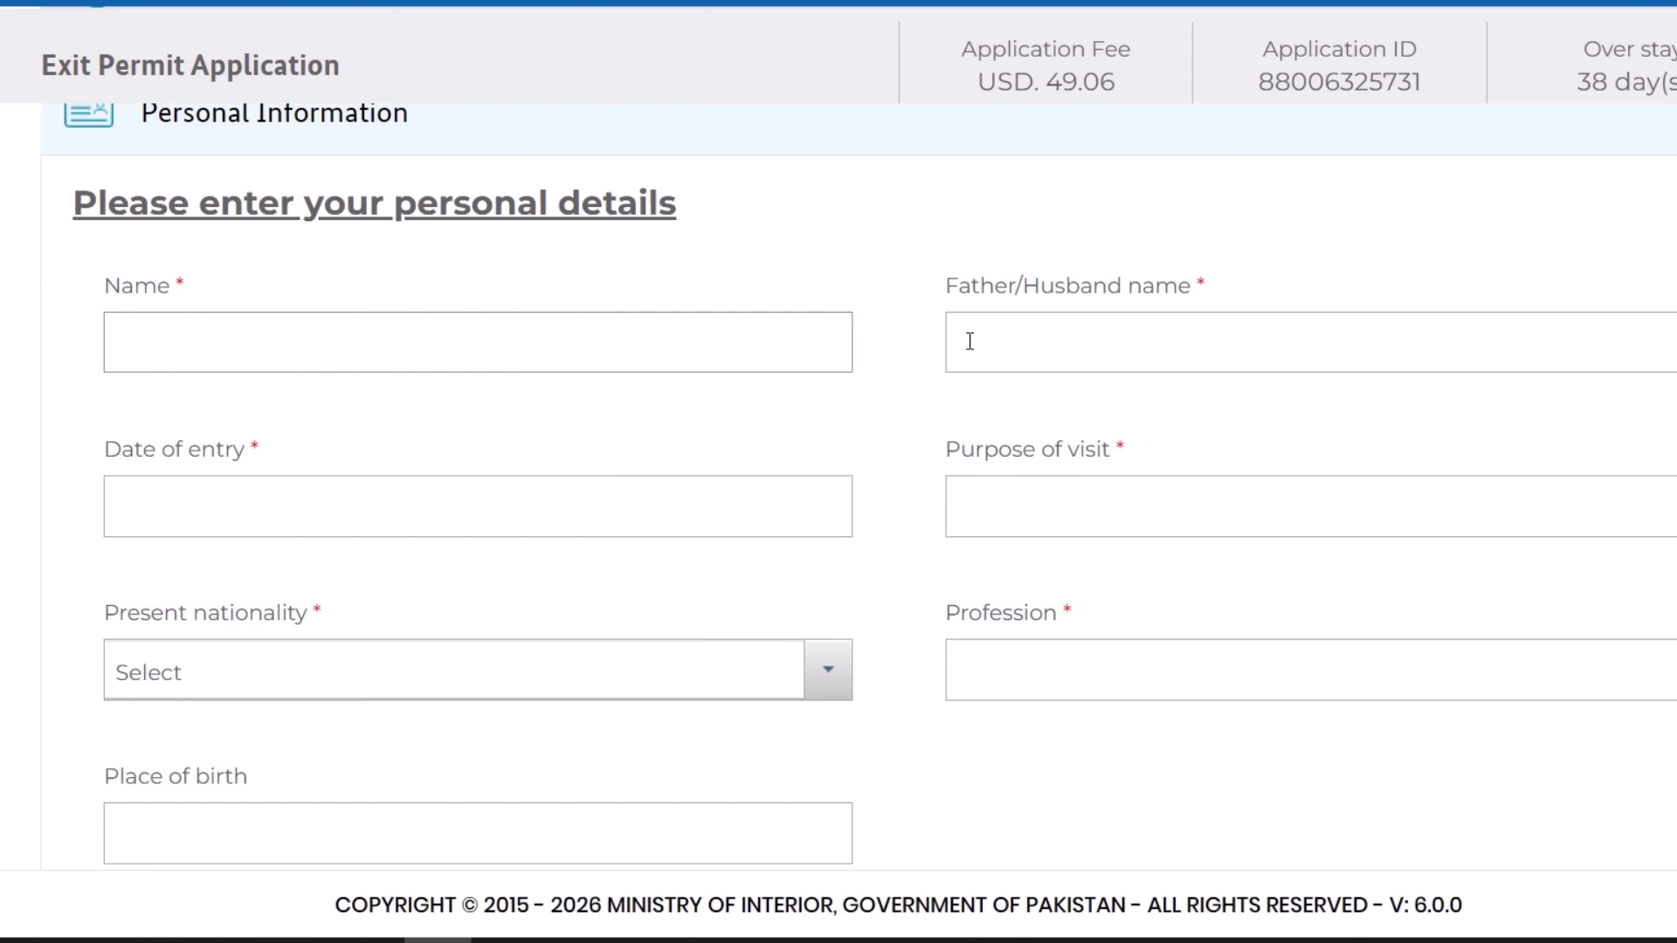
left_click(1067, 335)
scroll(1057, 485, "down", 2)
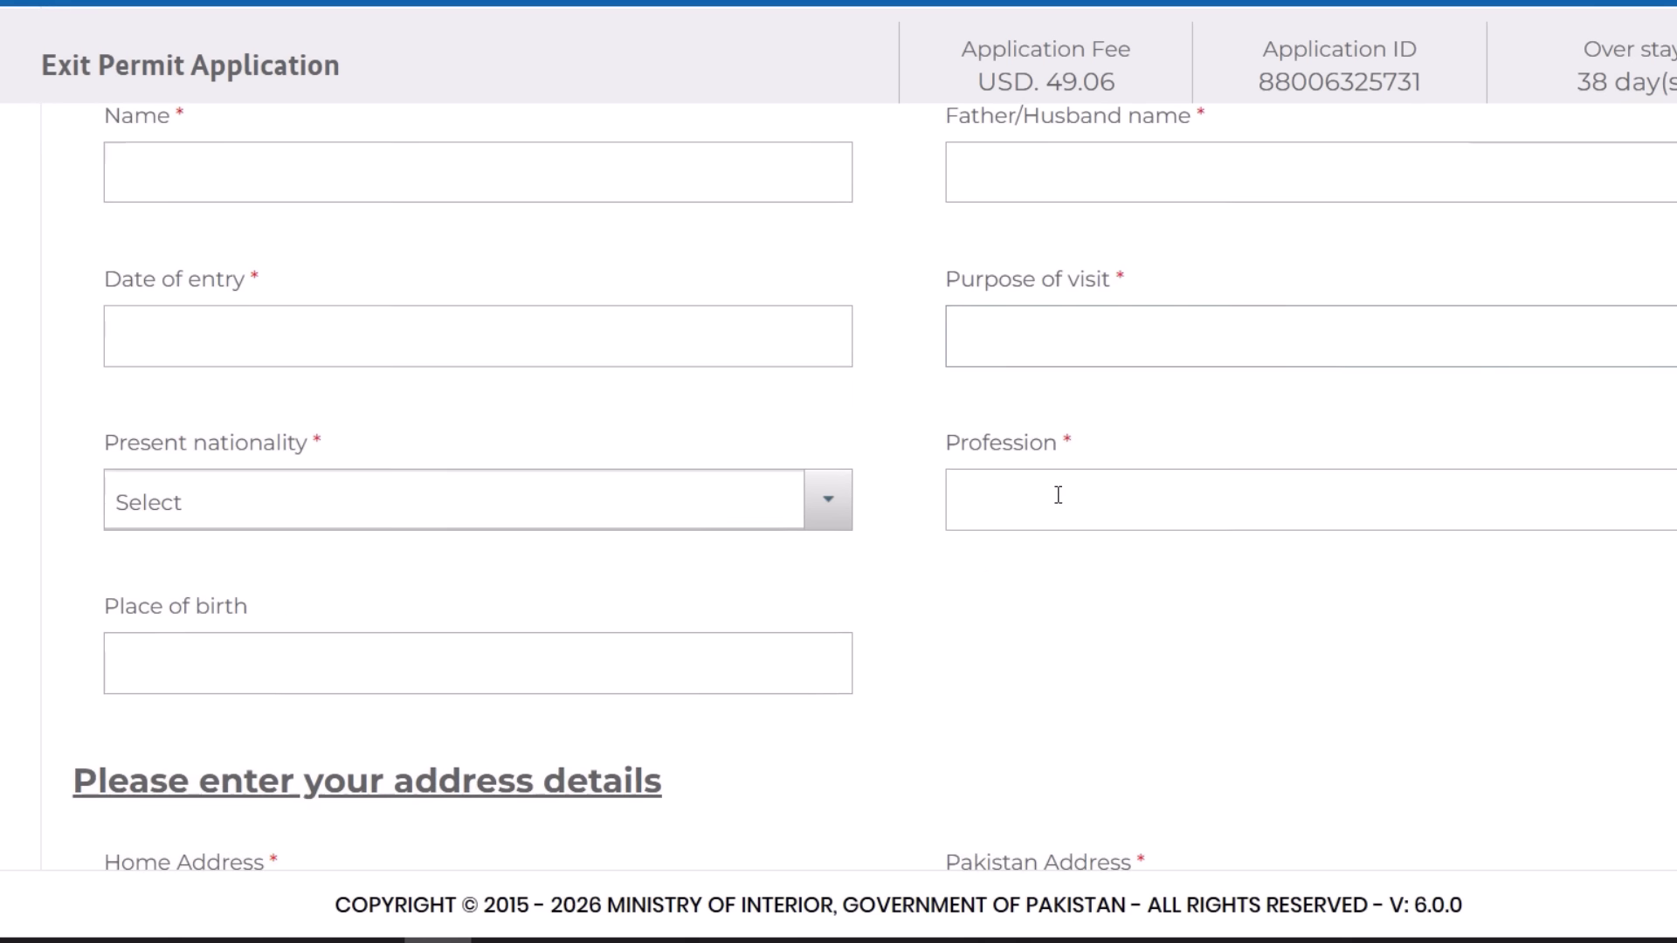
left_click(1072, 313)
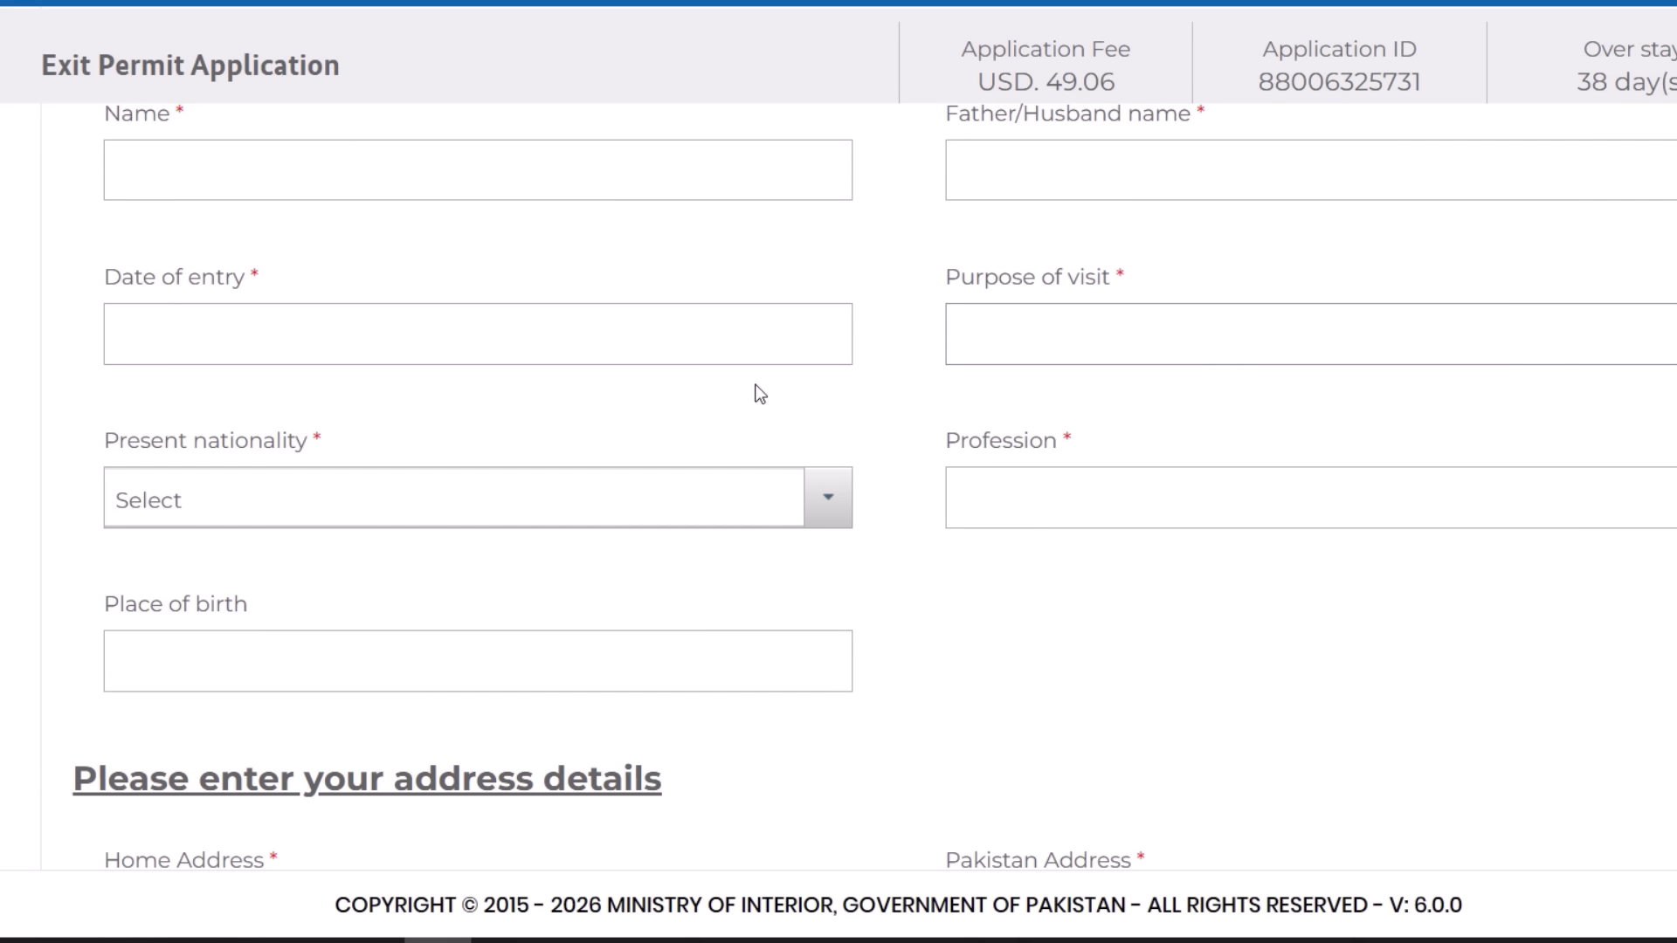
scroll(681, 402, "down", 2)
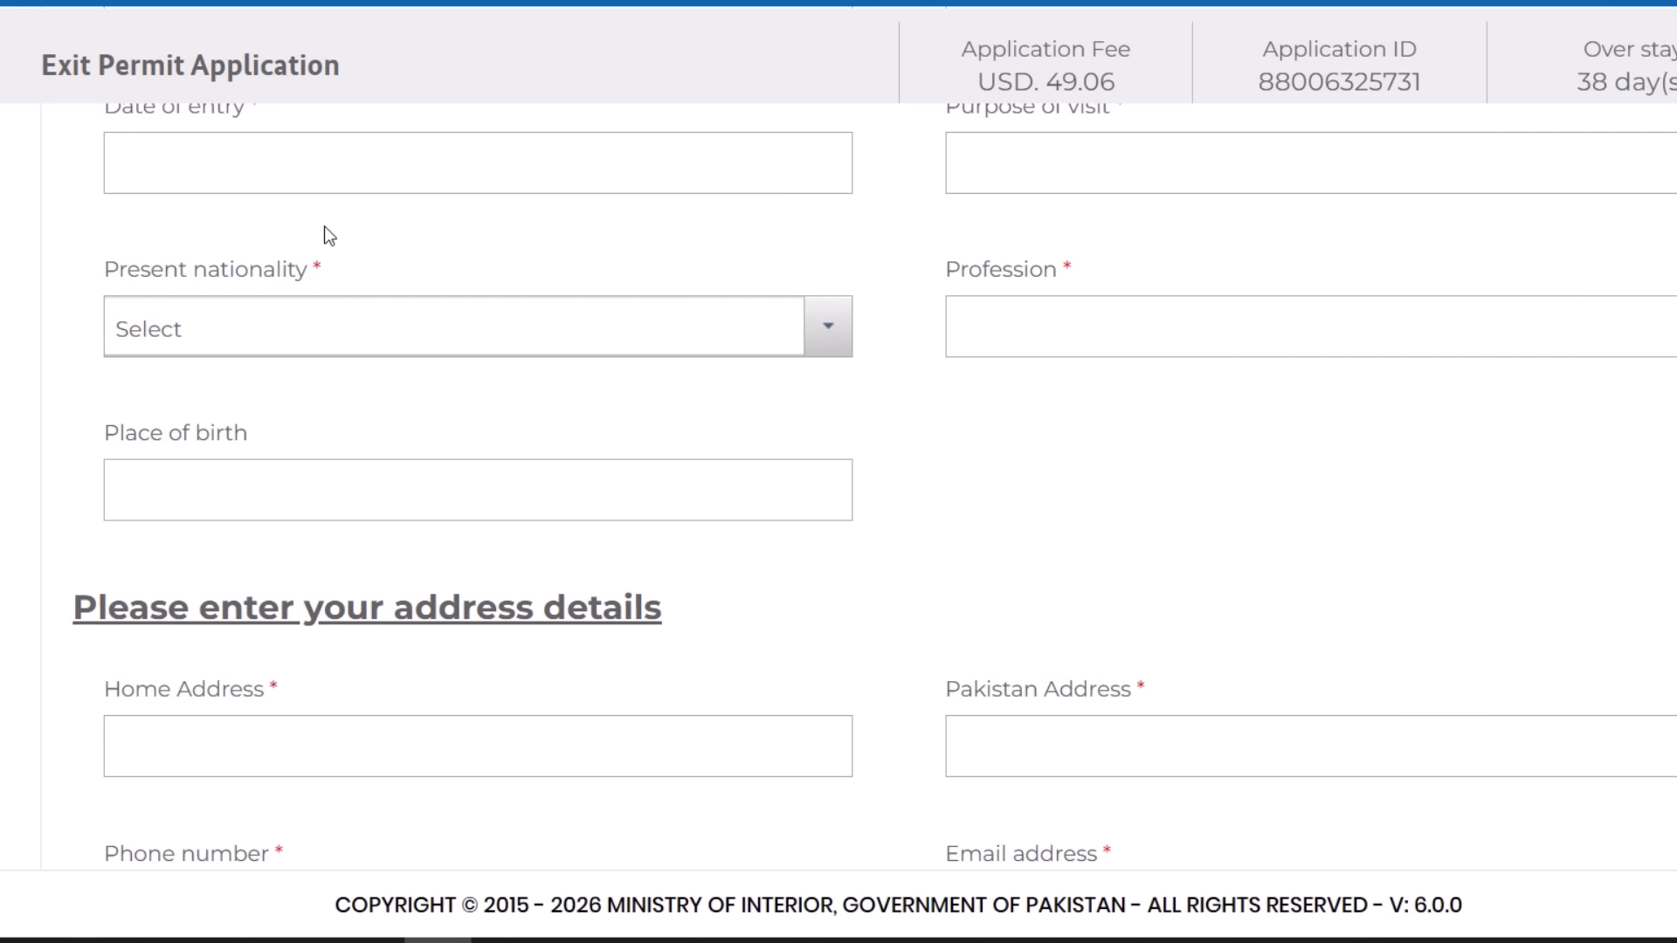
- Choose Afghanistan as the applicant's present nationality
left_click(364, 347)
left_click(332, 532)
scroll(642, 374, "down", 1)
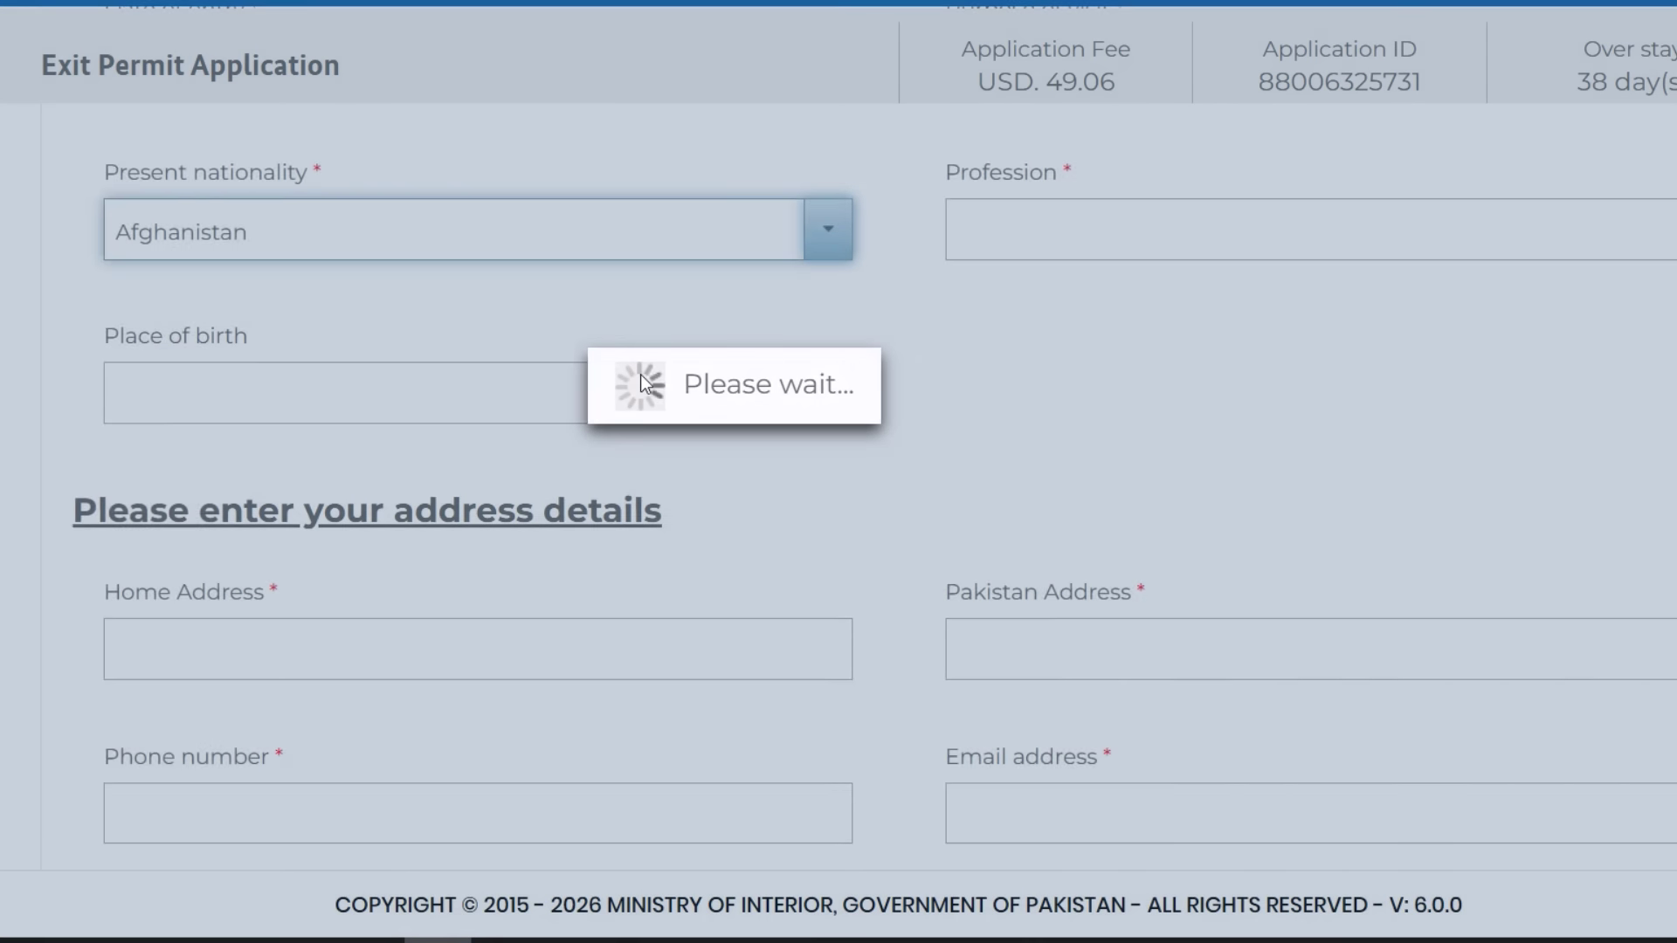
scroll(642, 374, "up", 2)
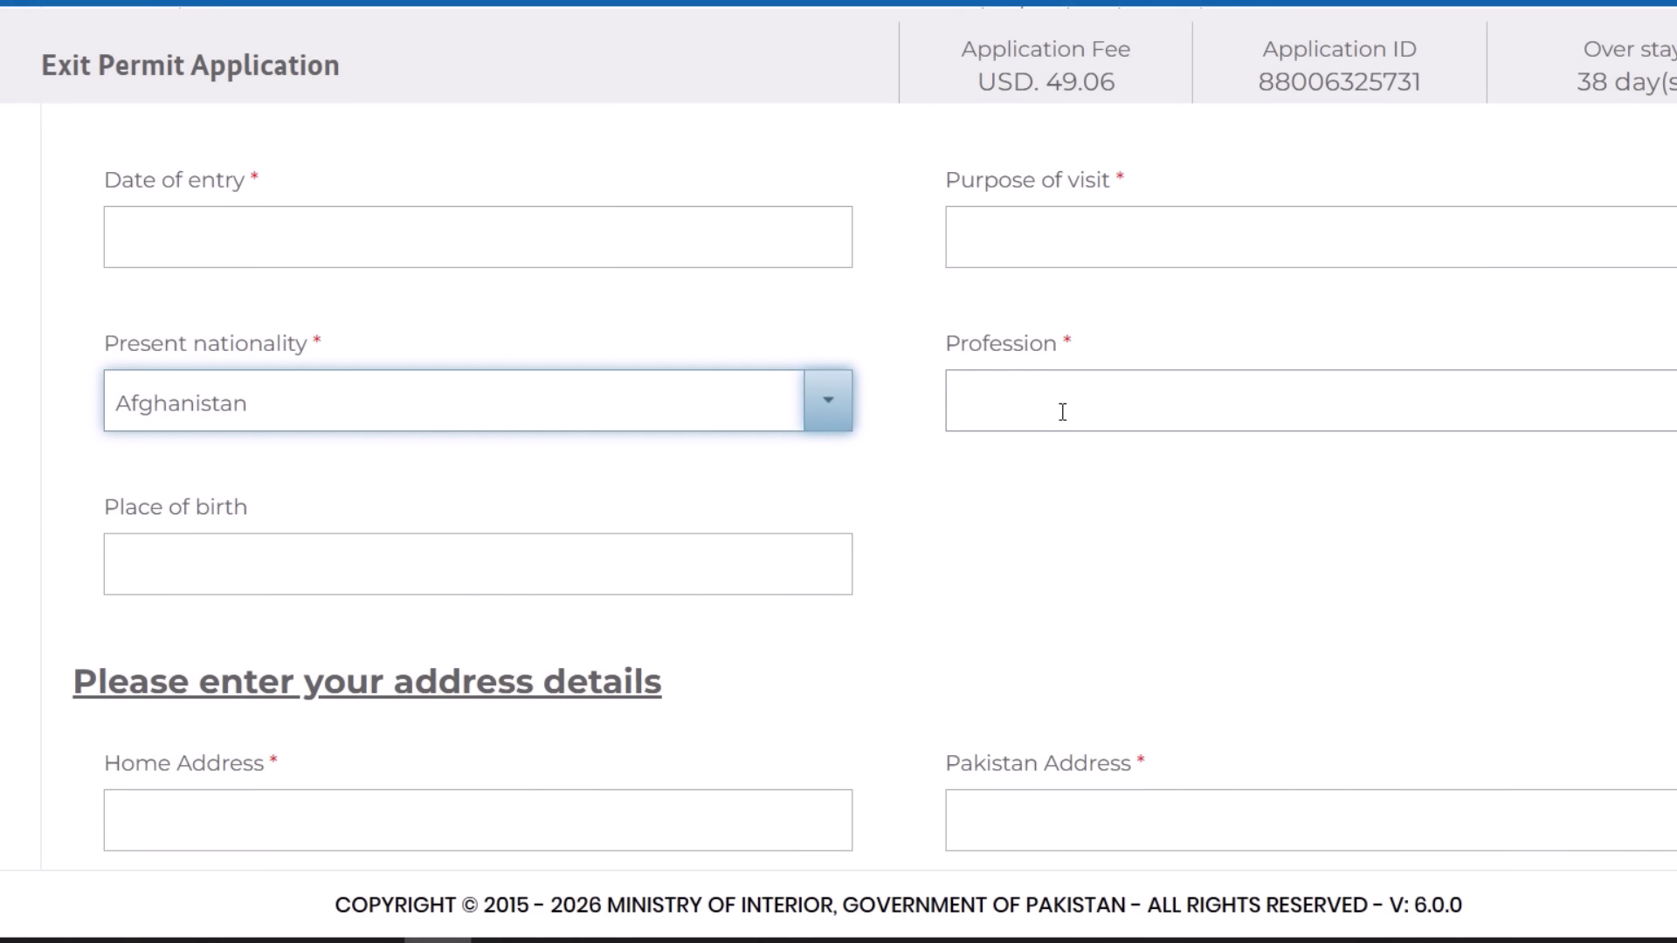
scroll(742, 441, "down", 2)
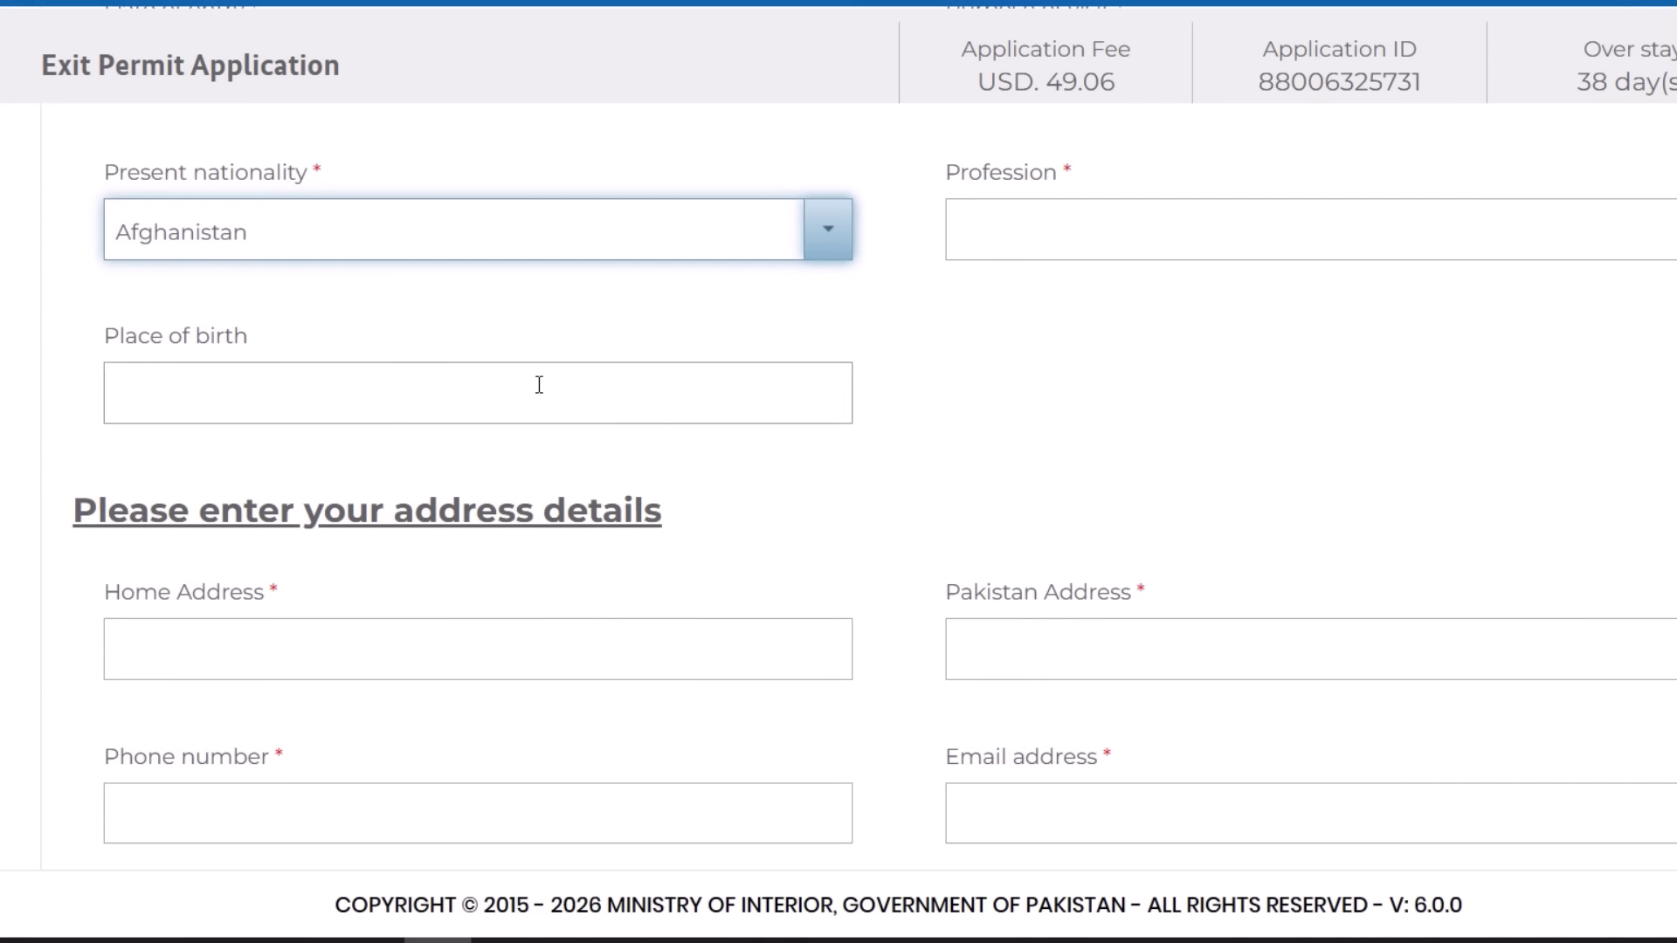
scroll(459, 396, "down", 2)
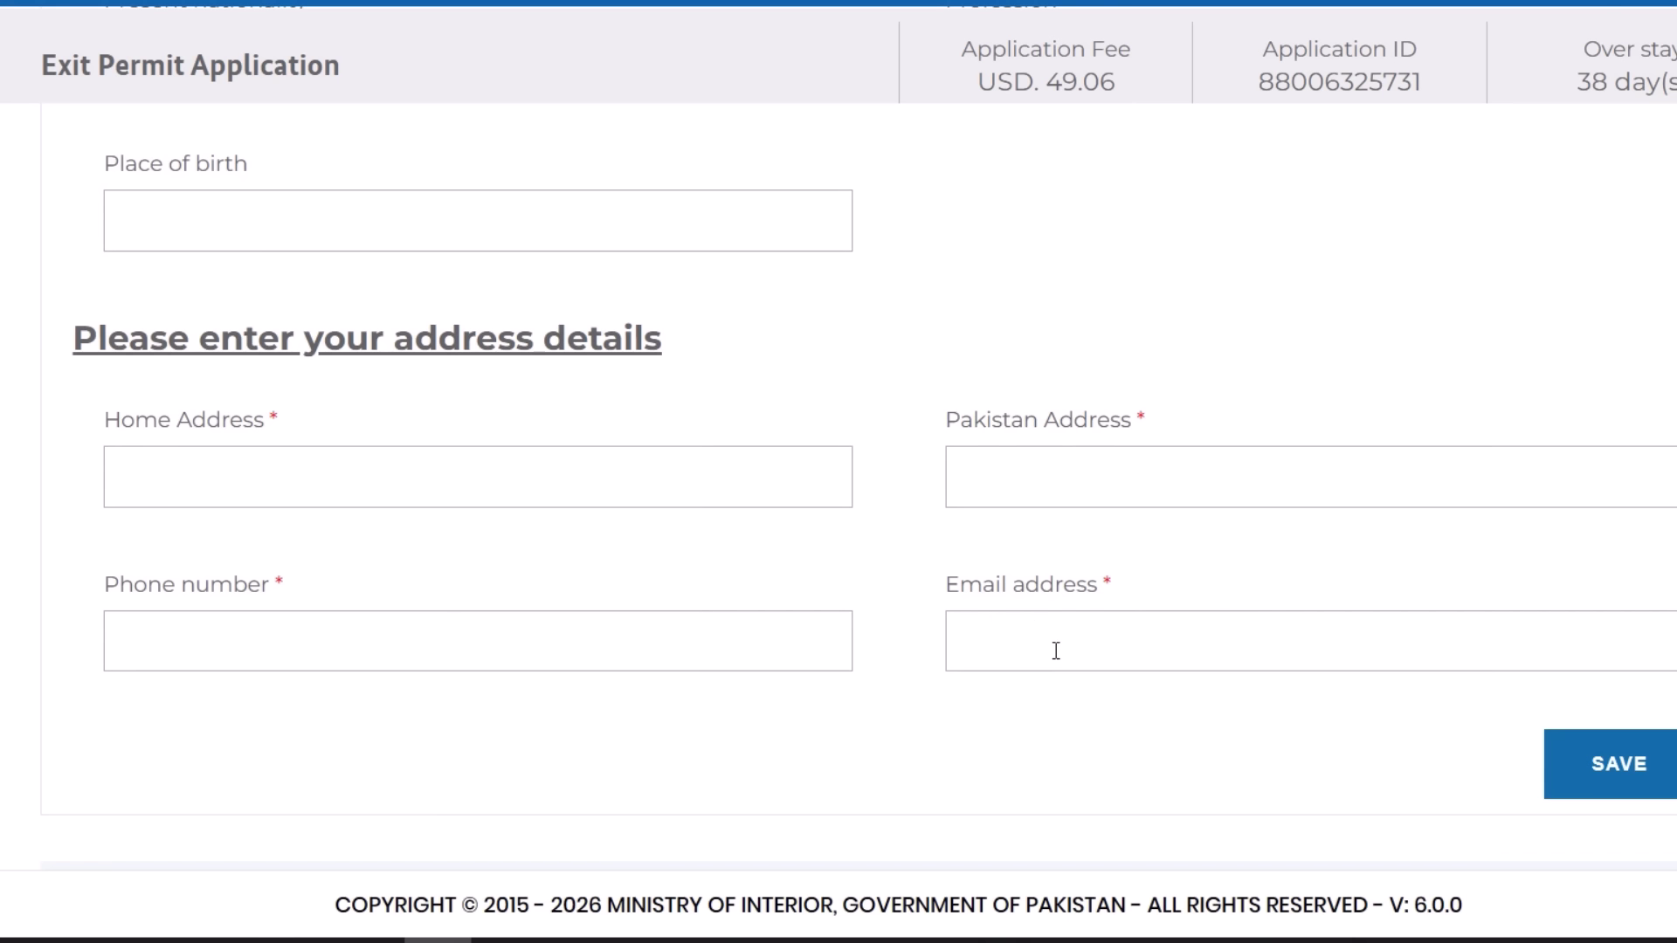
scroll(948, 610, "down", 2)
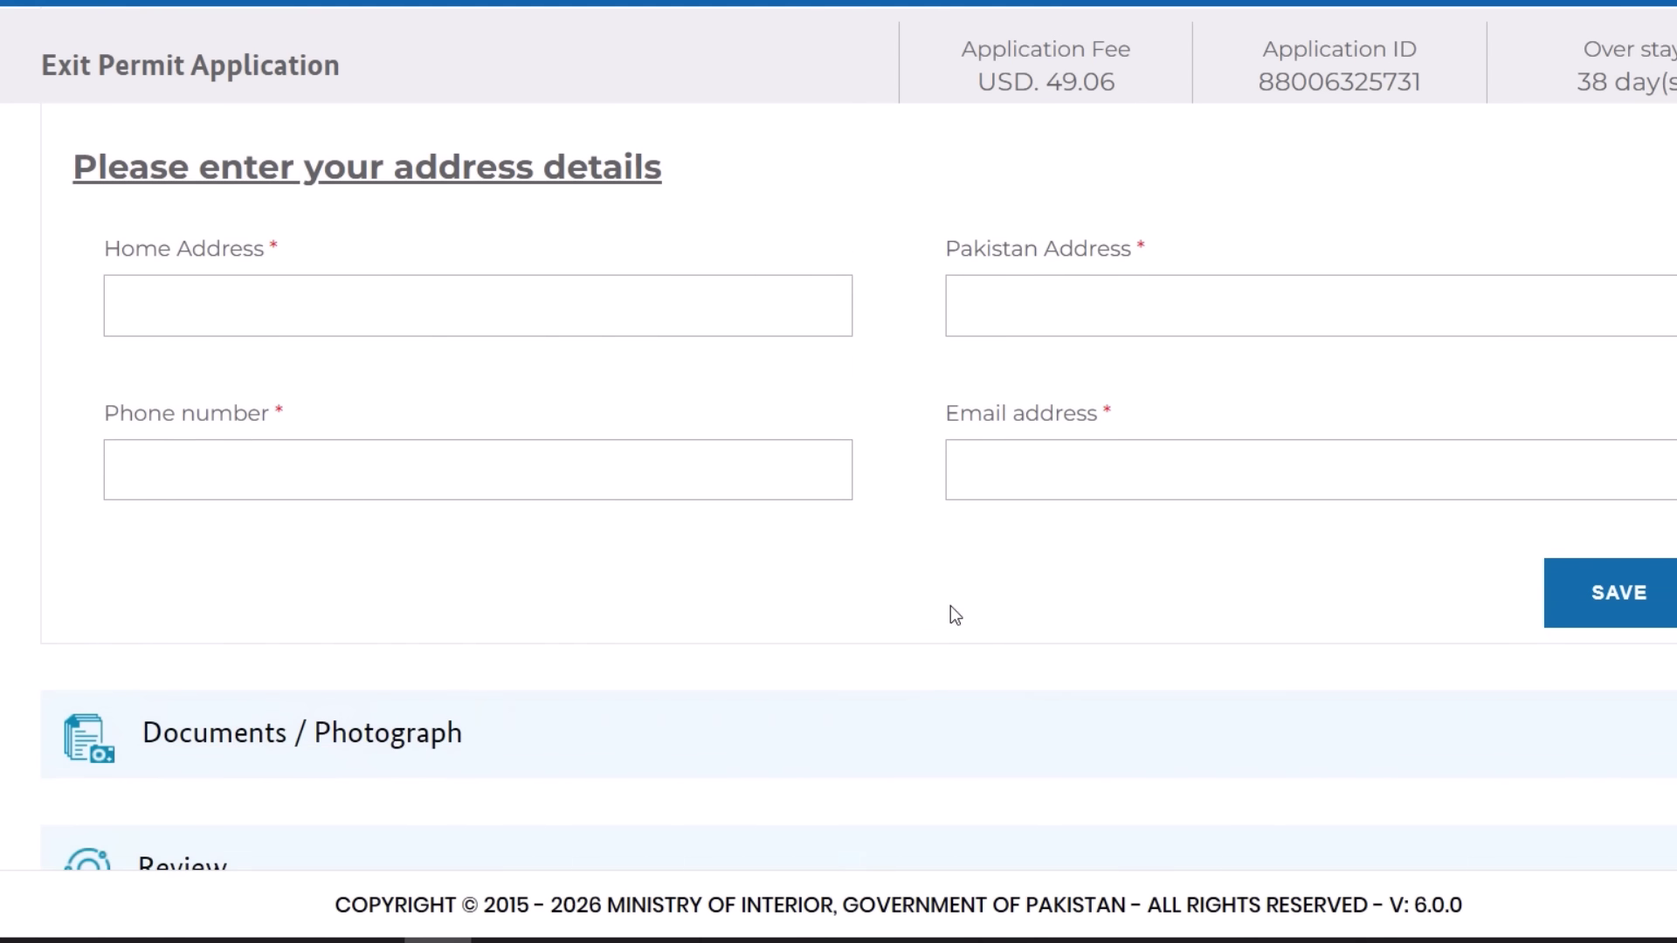
scroll(950, 605, "down", 2)
scroll(772, 472, "down", 1)
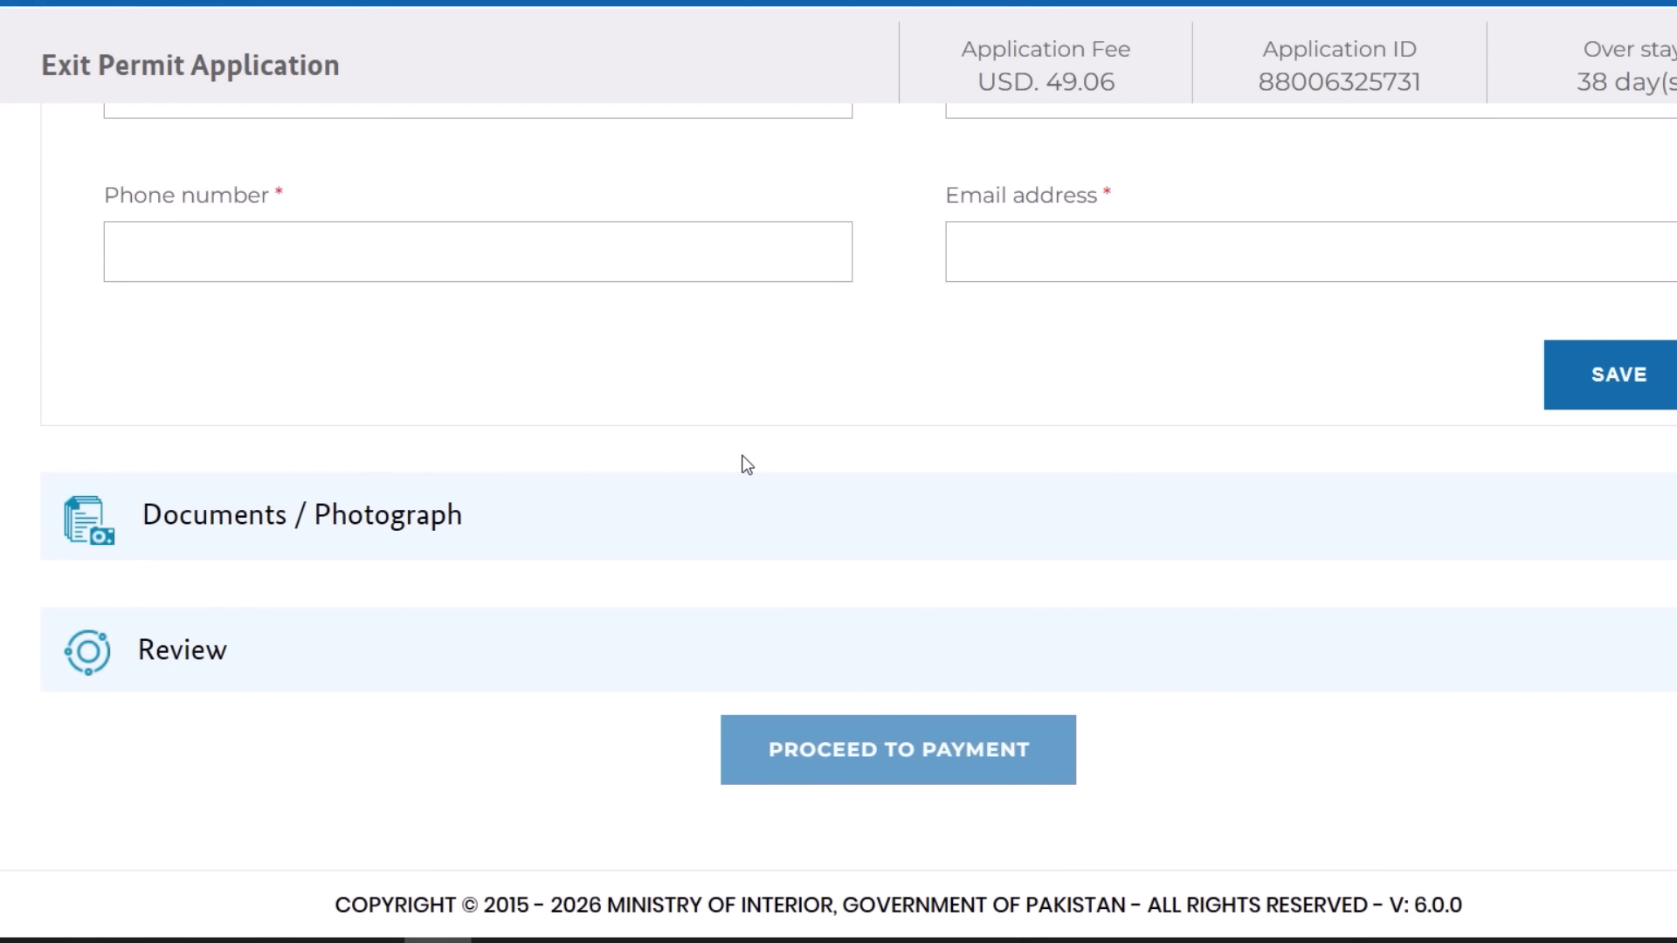
- Expand Documents / Photograph and review the upload guidelines and five mandatory documents
left_click(654, 511)
scroll(683, 433, "down", 6)
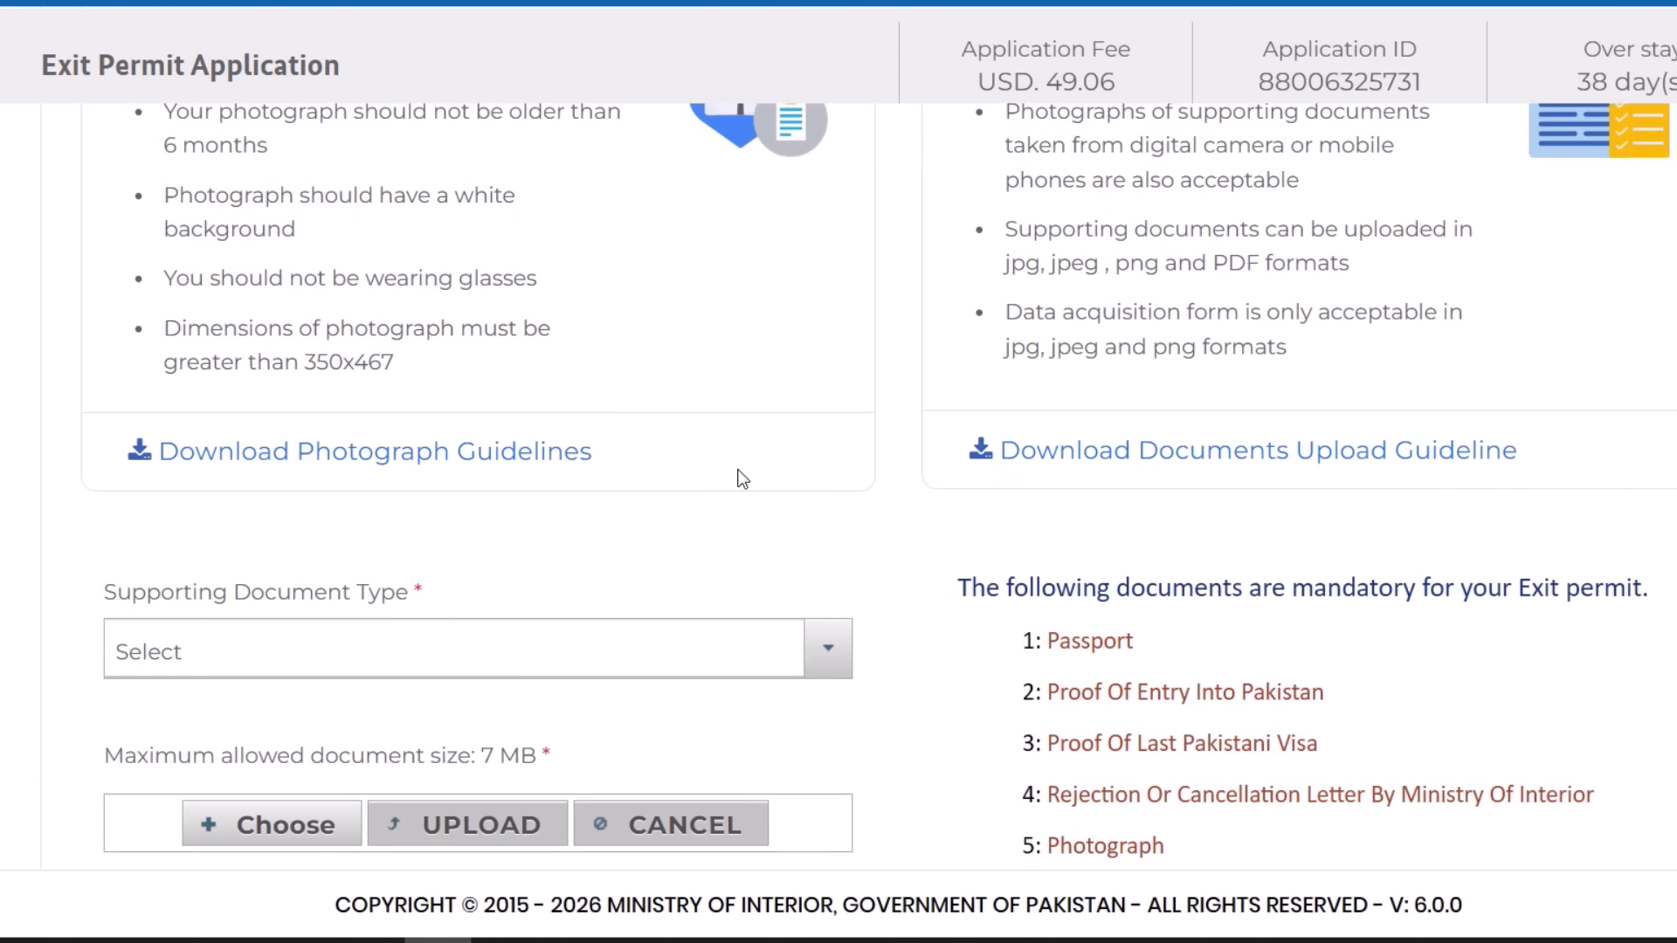
scroll(742, 479, "down", 2)
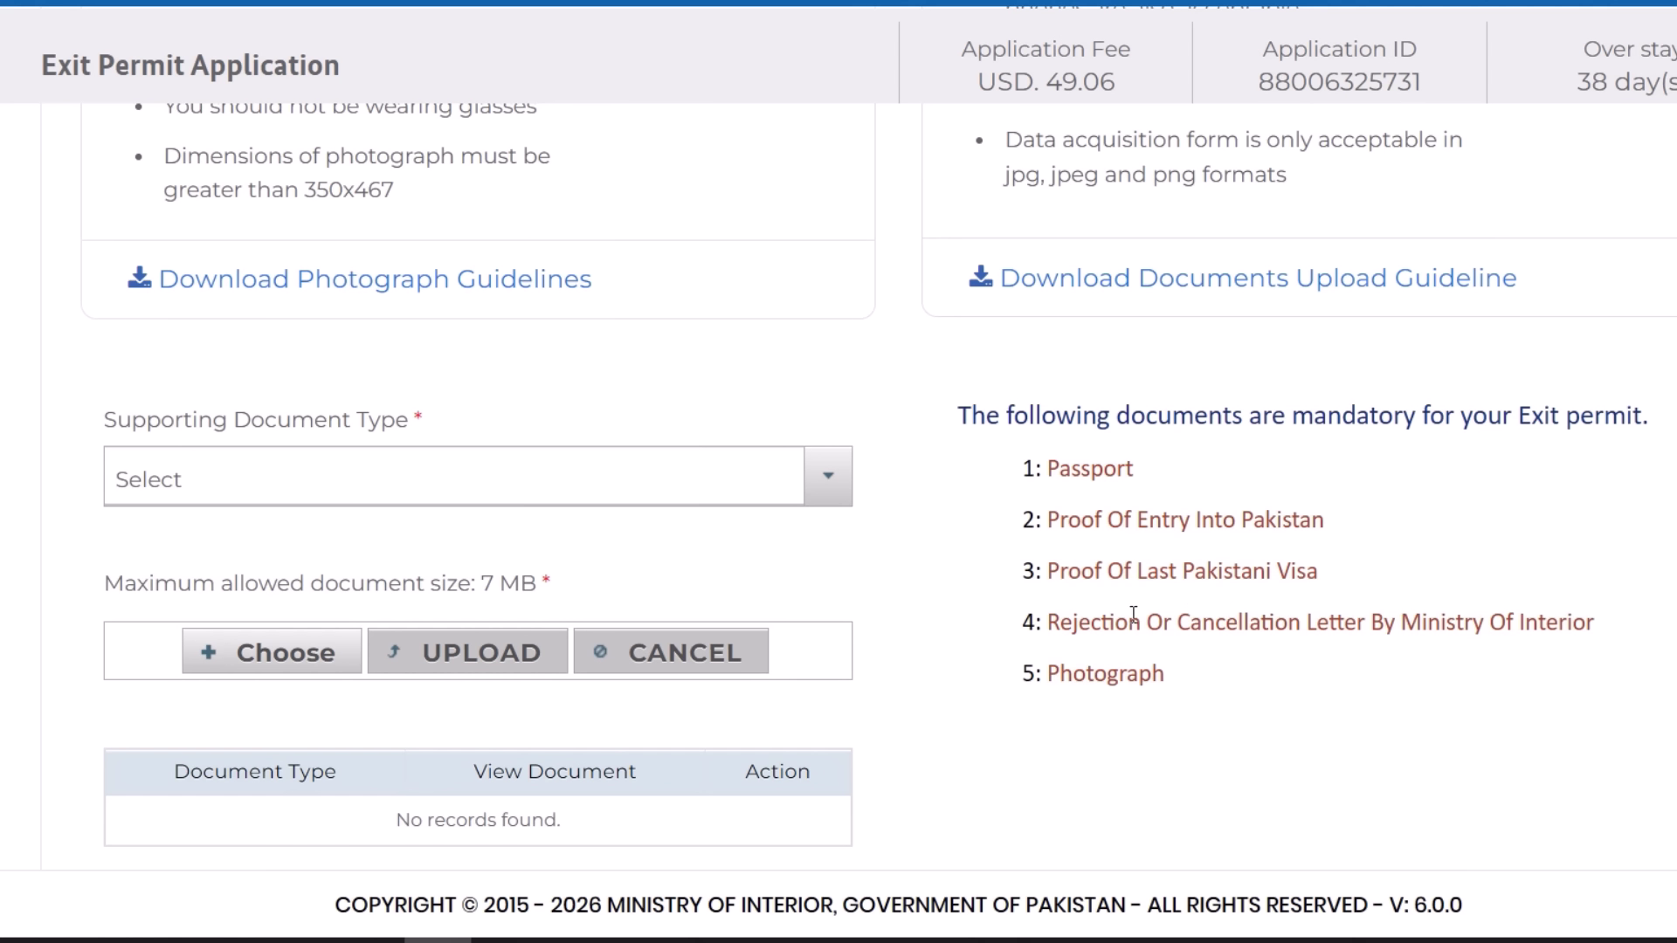
left_click_drag(1567, 622, 1060, 622)
left_click(1314, 680)
scroll(1110, 620, "down", 2)
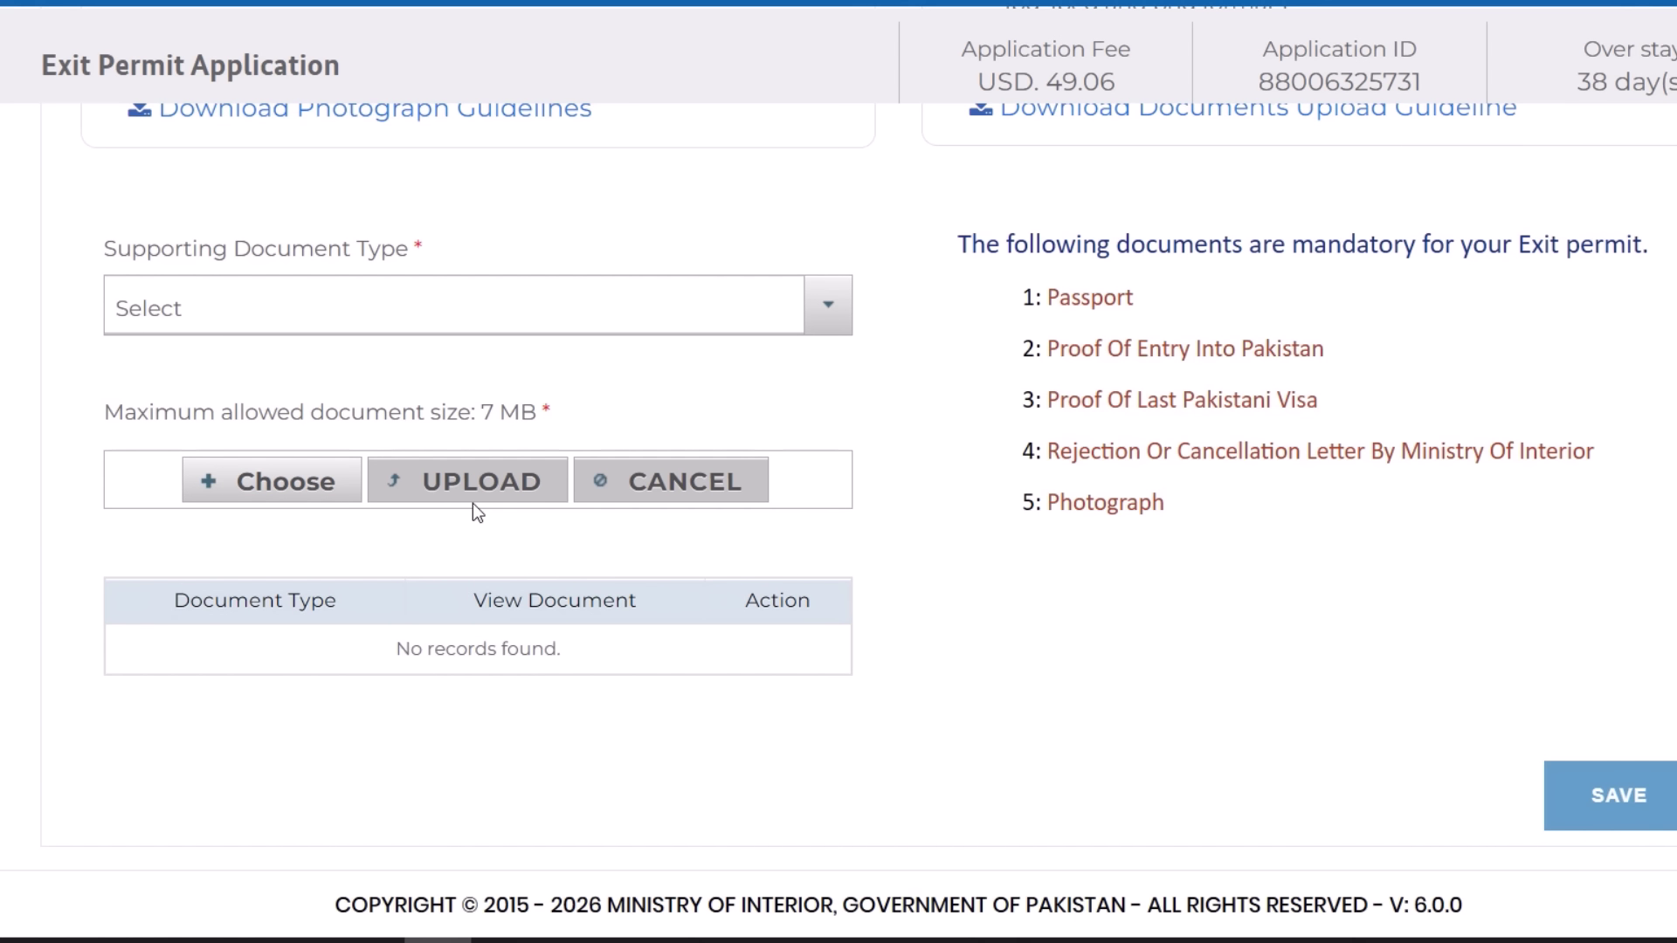
scroll(1192, 625, "down", 3)
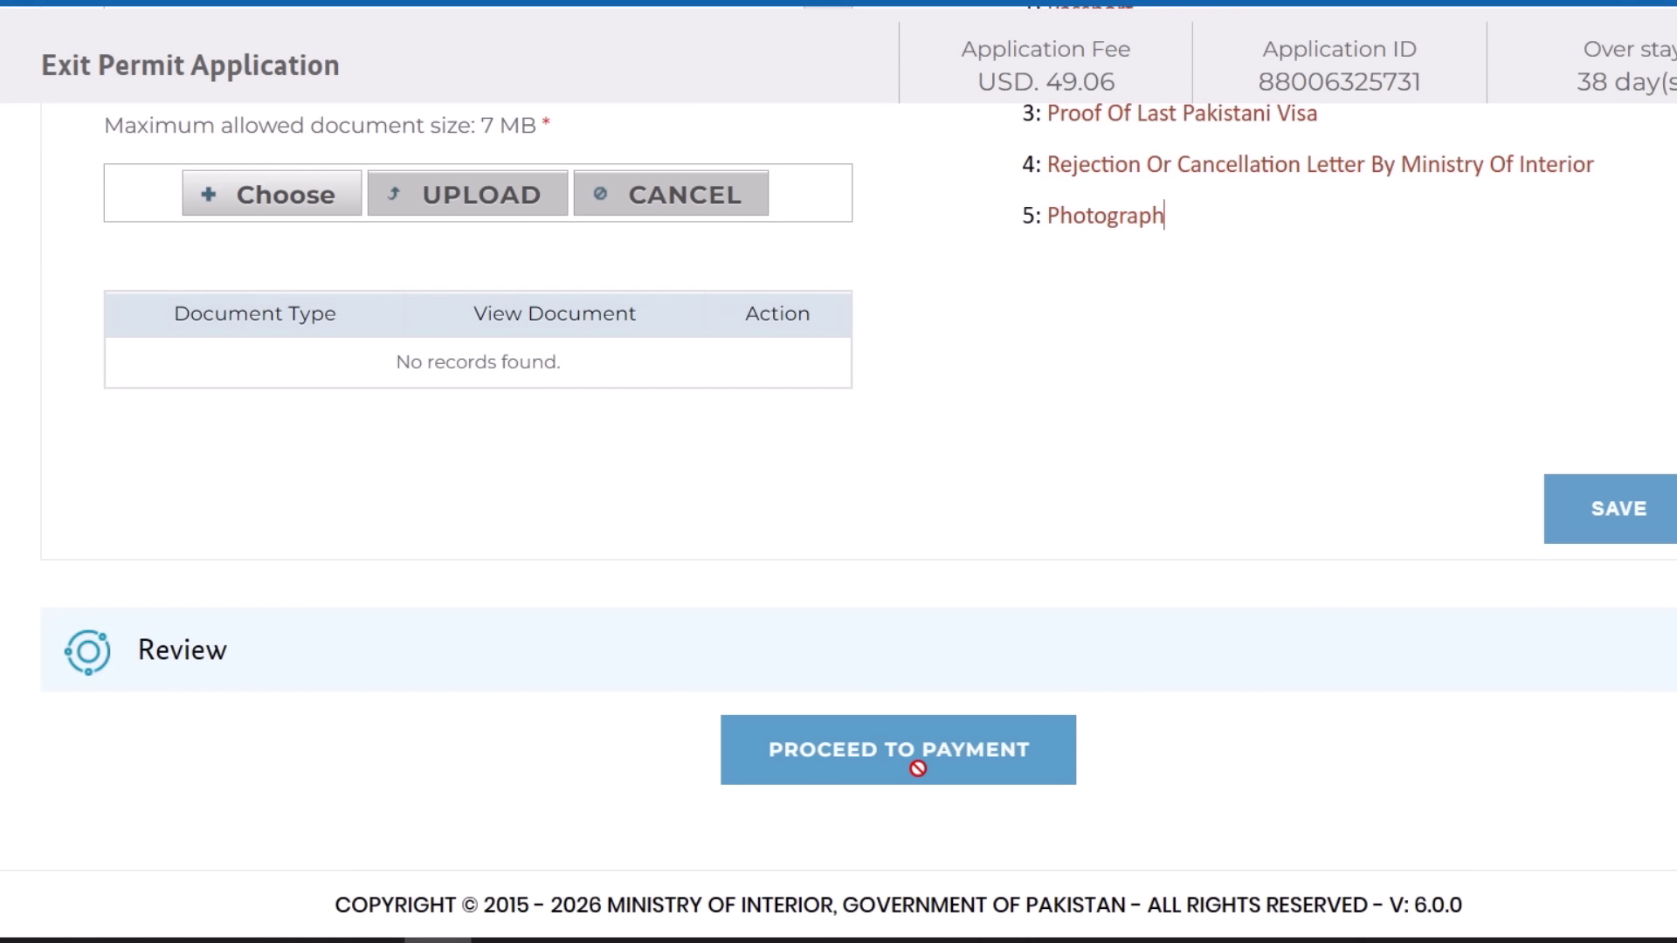
scroll(965, 527, "up", 7)
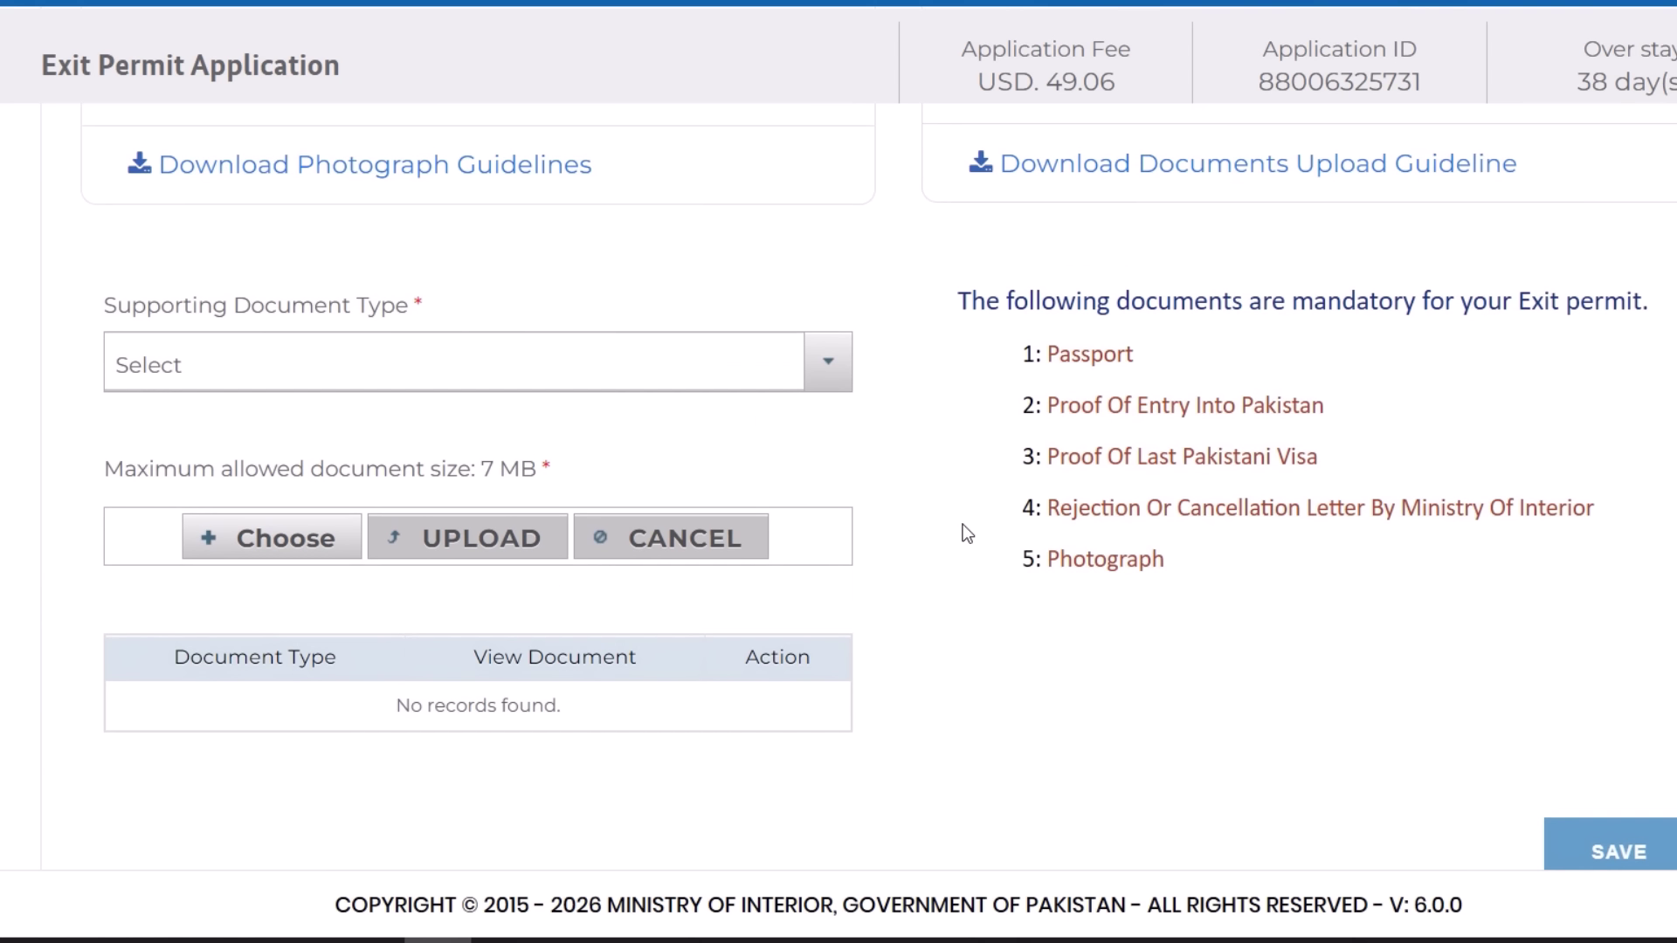
scroll(905, 381, "up", 10)
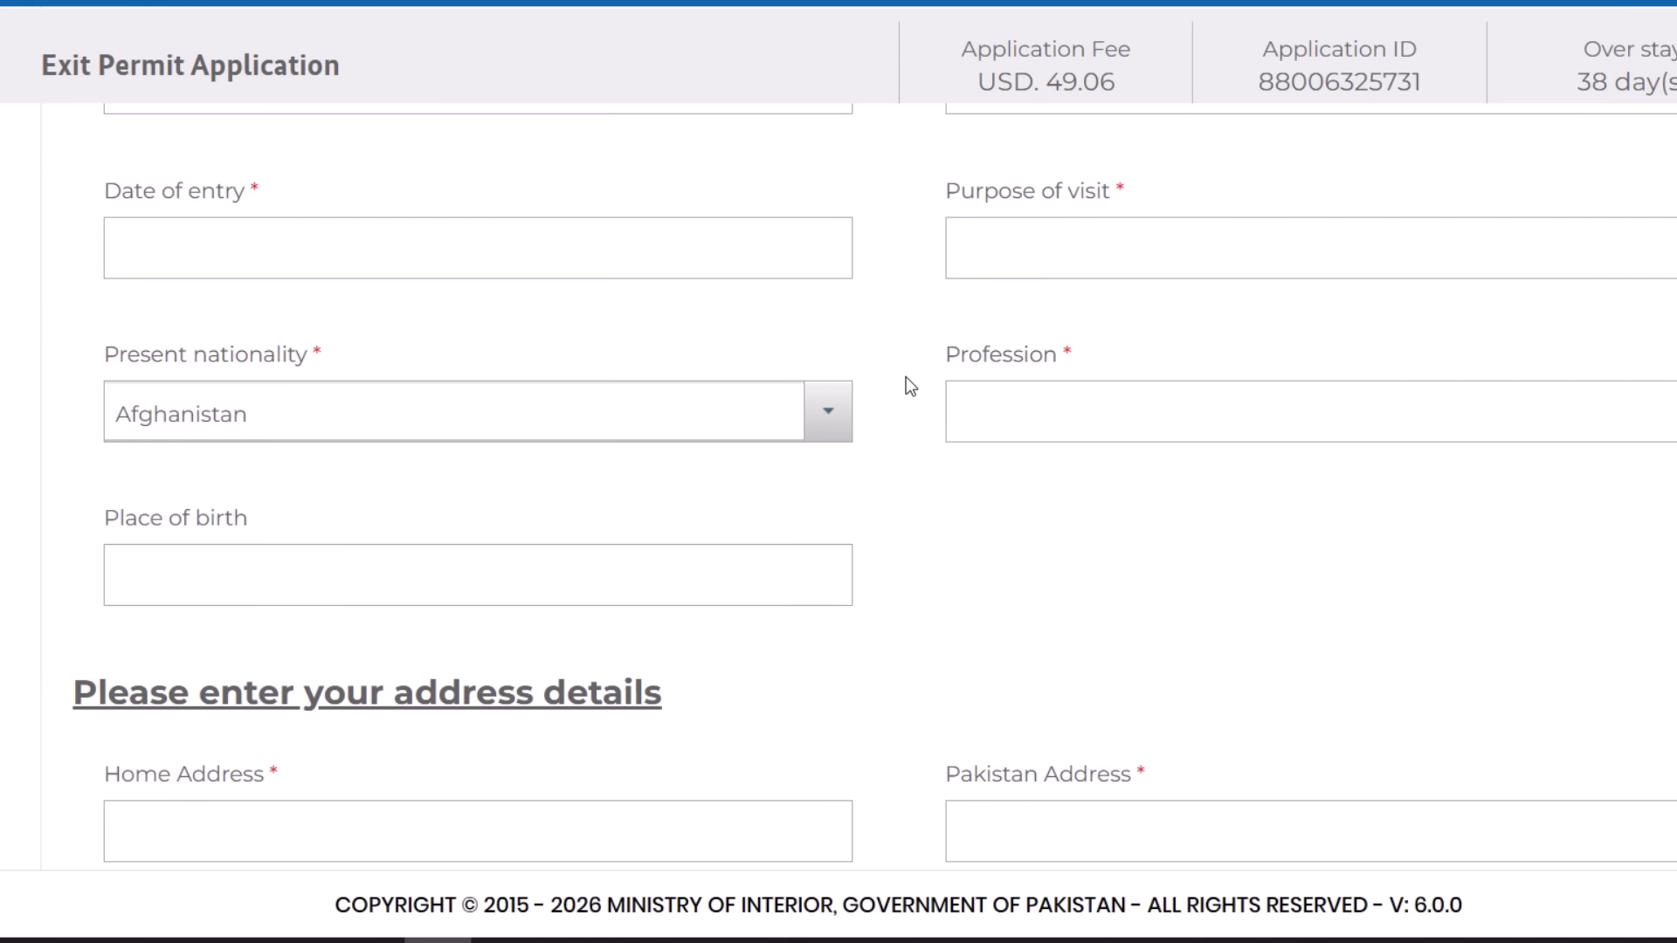
- Focus the Profession field, then enter the applicant's phone number under address details
scroll(906, 378, "up", 10)
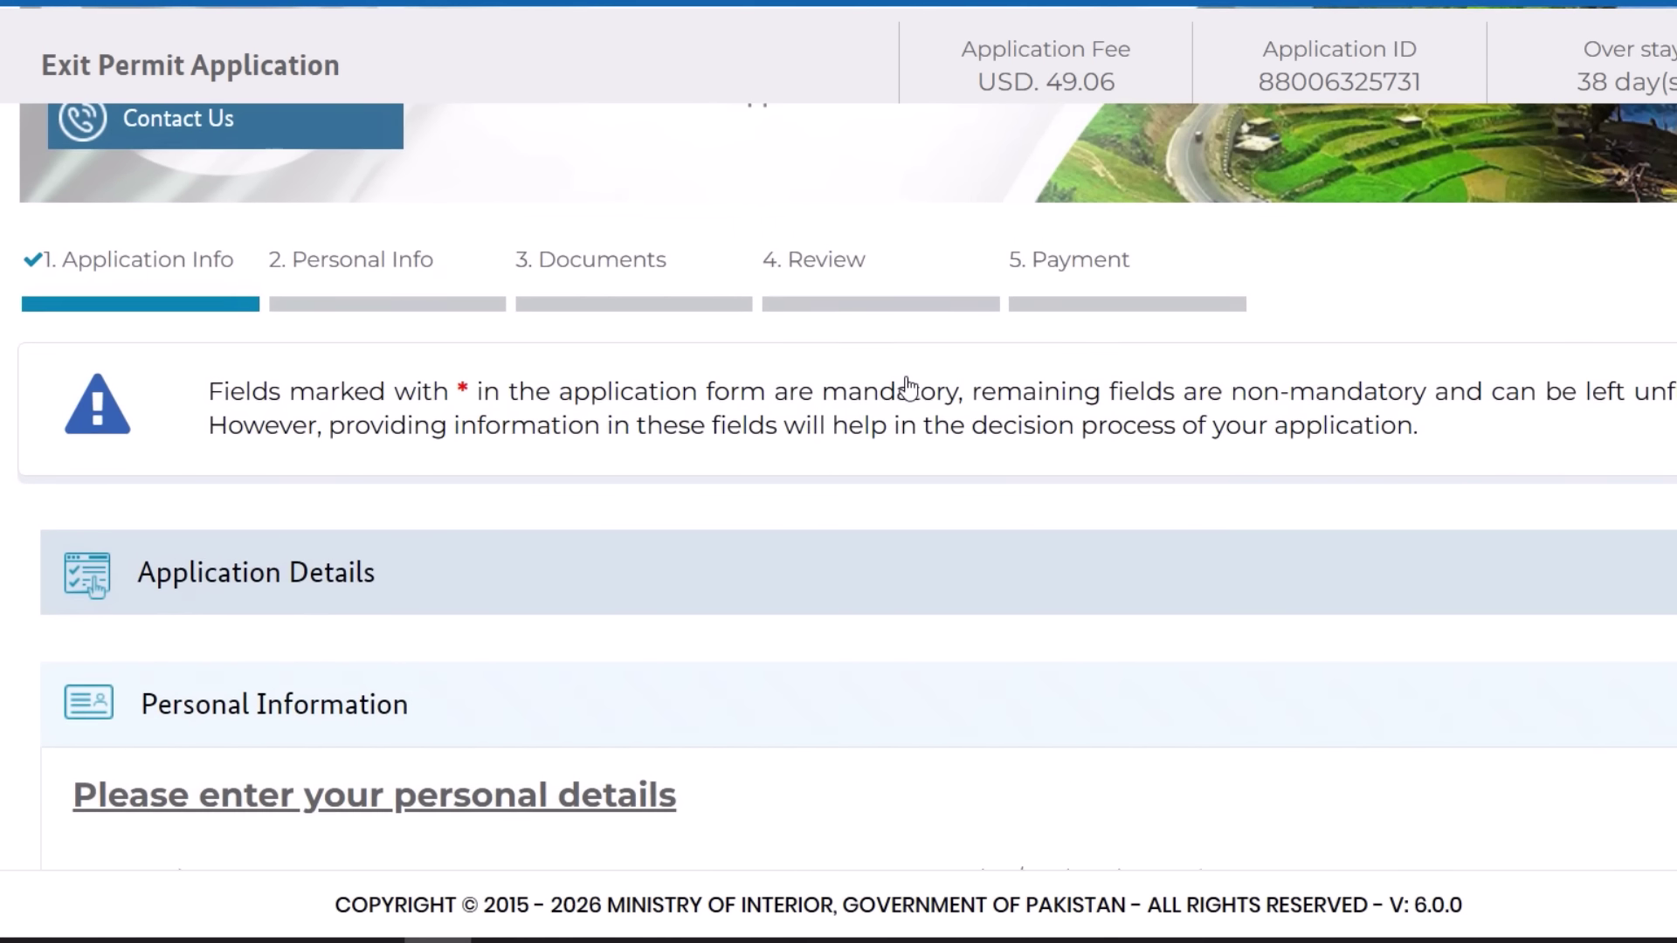
scroll(907, 384, "down", 10)
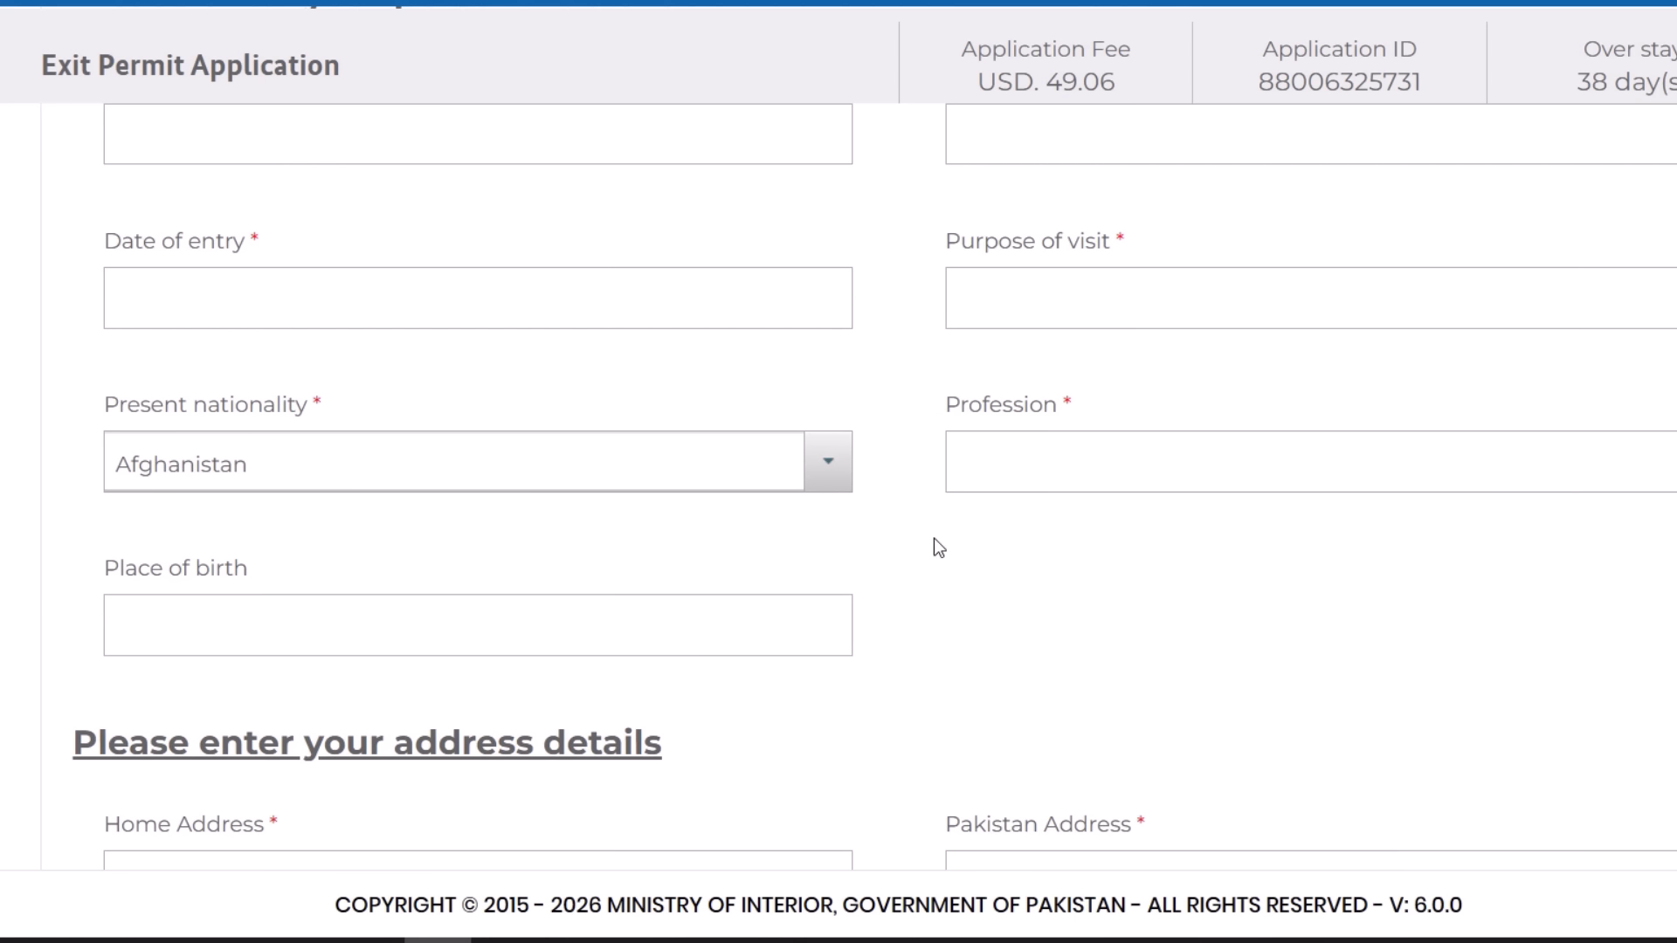
left_click(1061, 471)
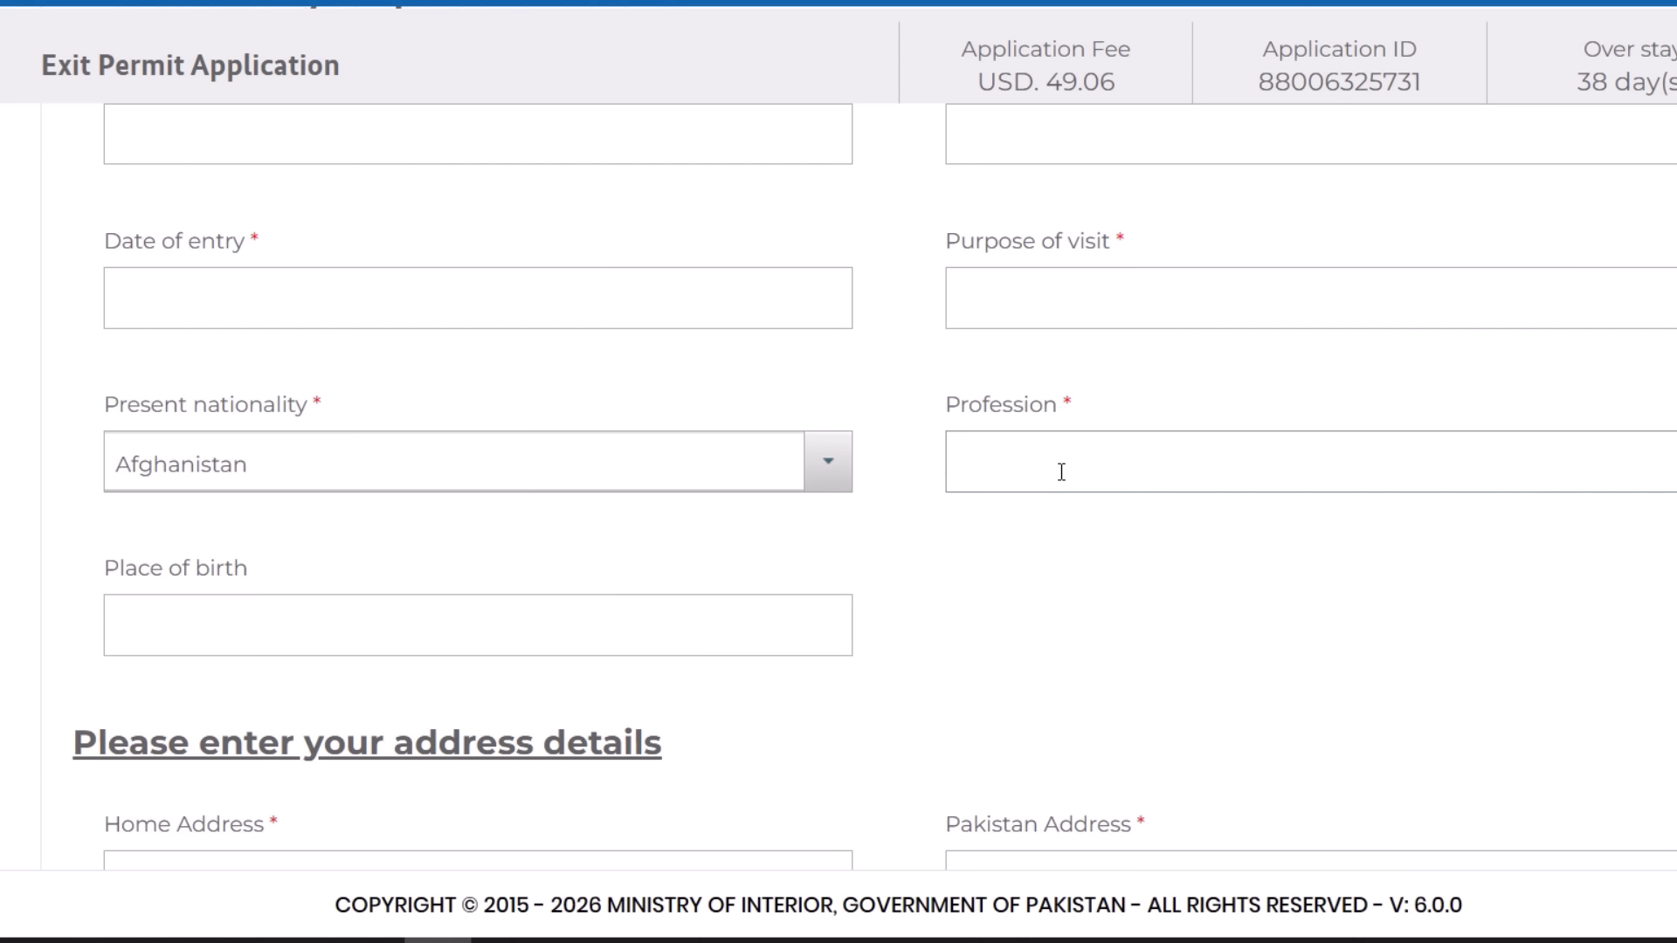
scroll(1062, 471, "down", 4)
scroll(632, 446, "down", 2)
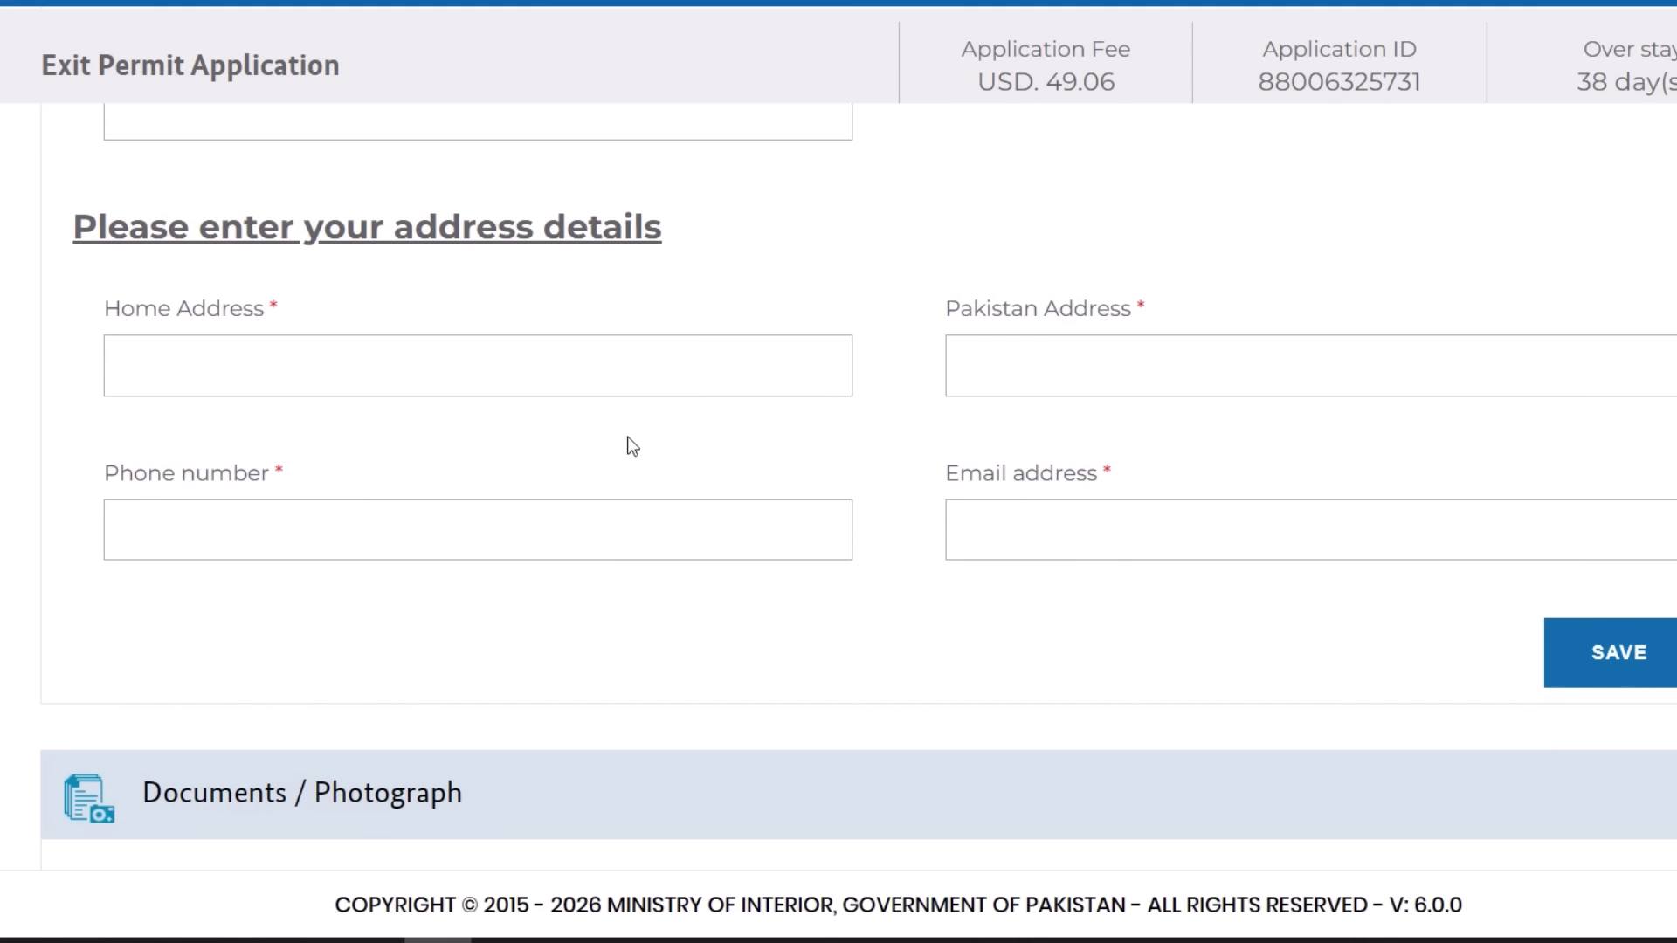
left_click(524, 533)
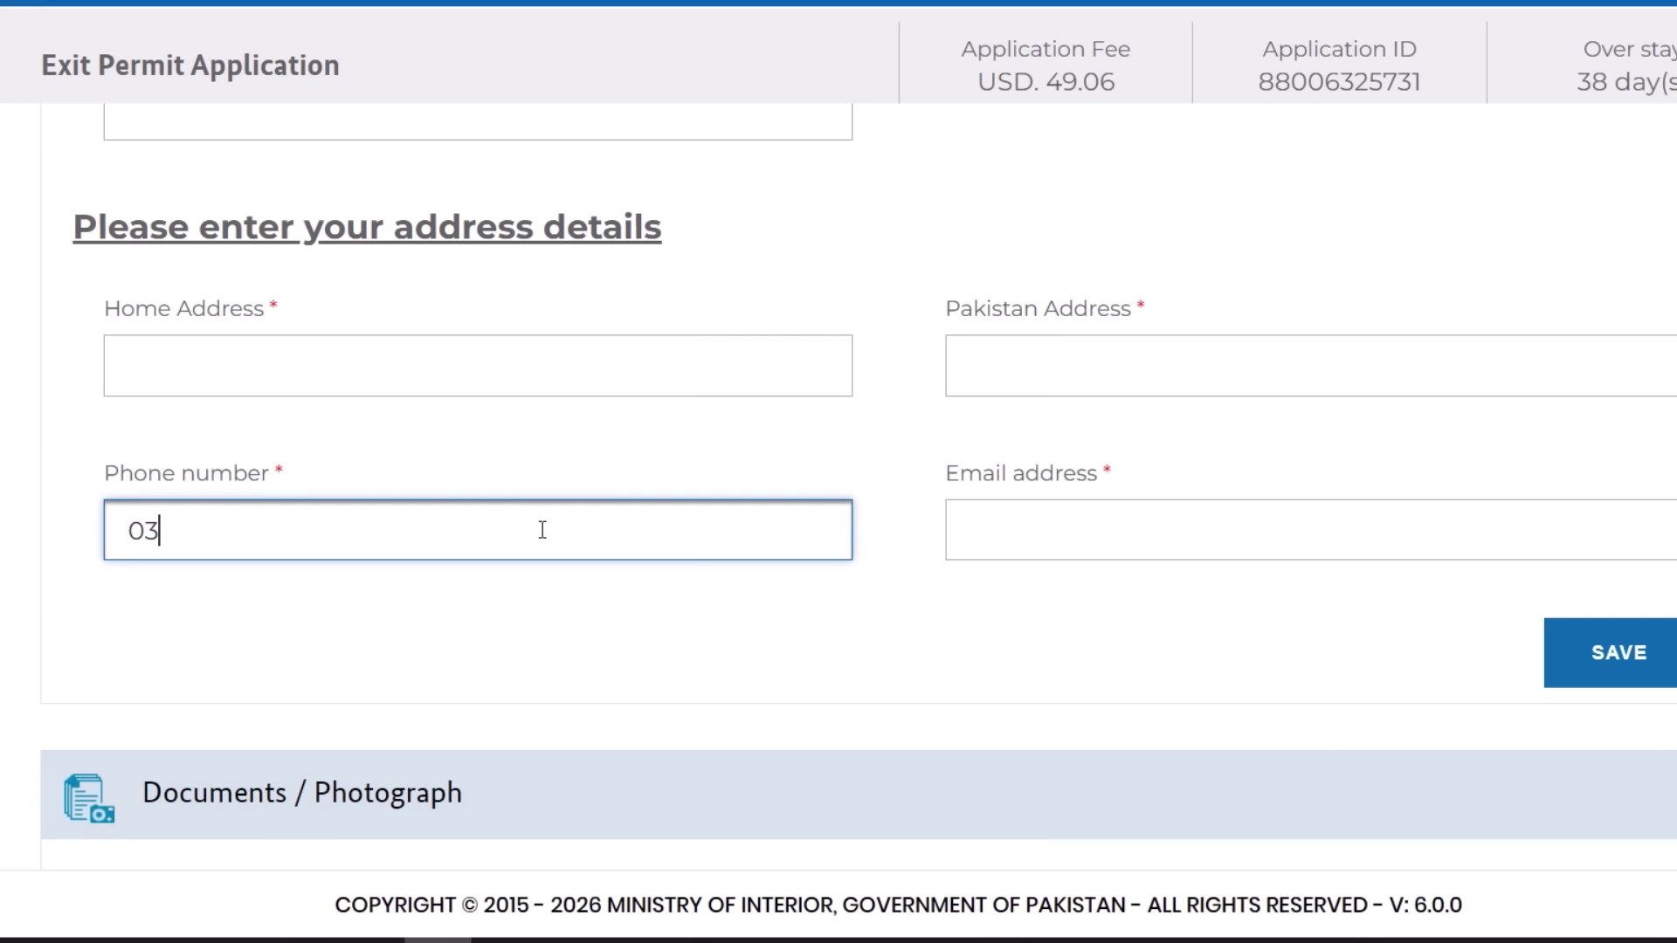
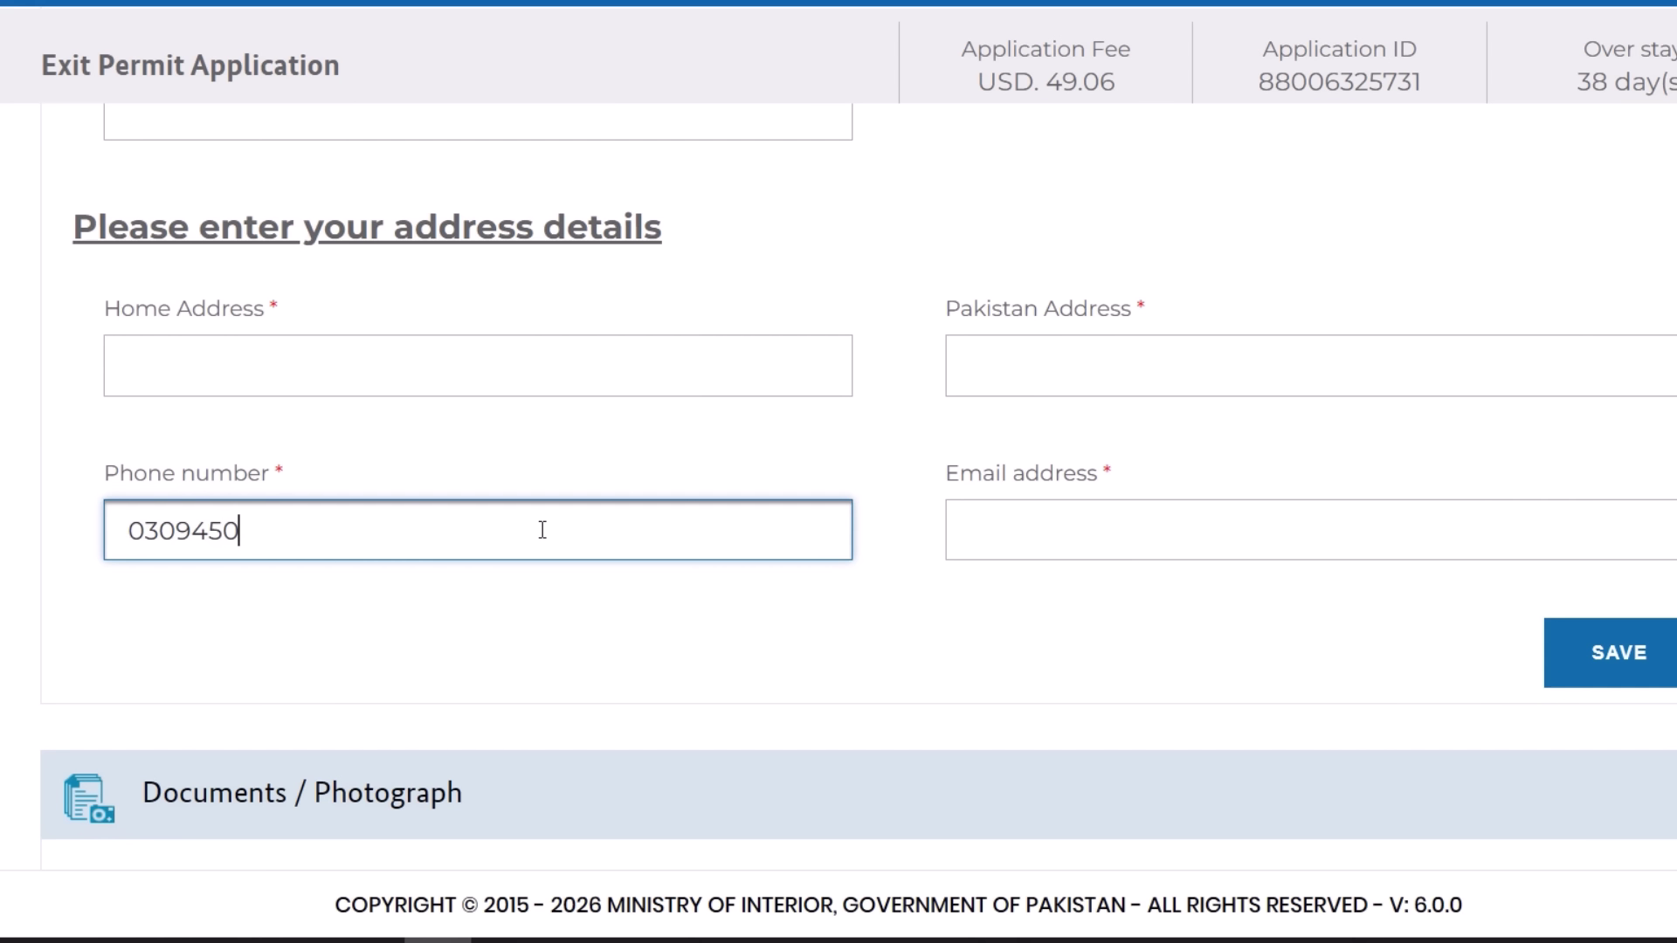